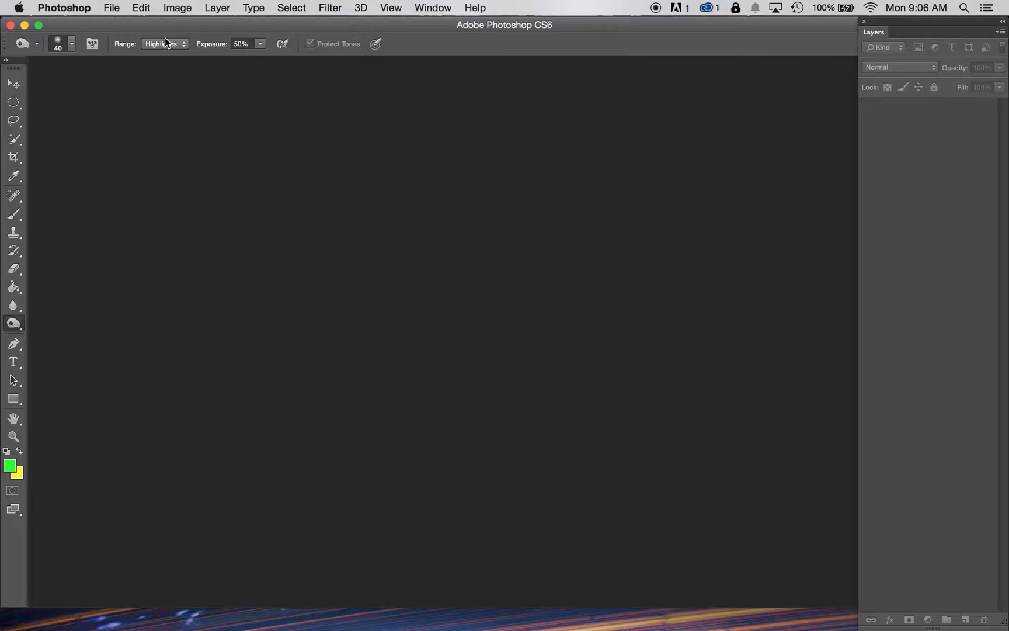
Open the GDC_P3_Image2 TIFF photo from the Project 3 Photos folder.
left_click(114, 7)
left_click(121, 39)
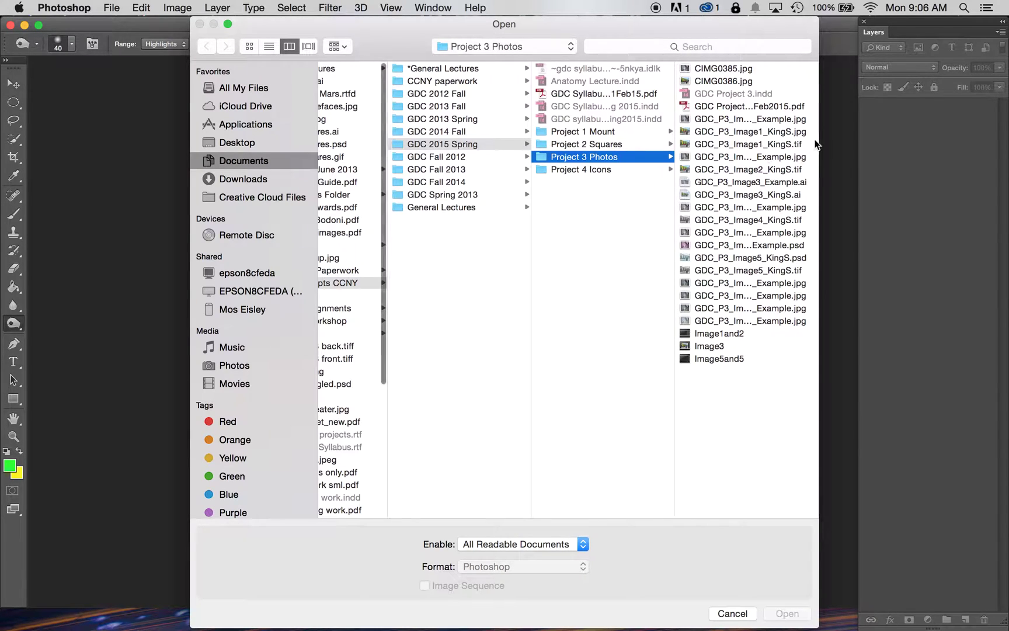
left_click(787, 171)
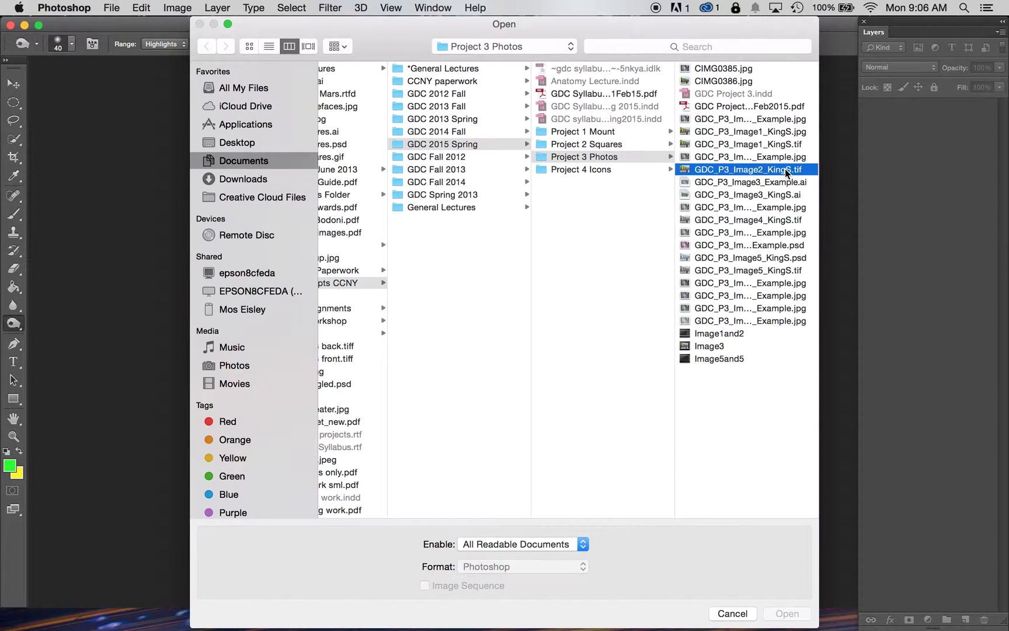
left_click(781, 611)
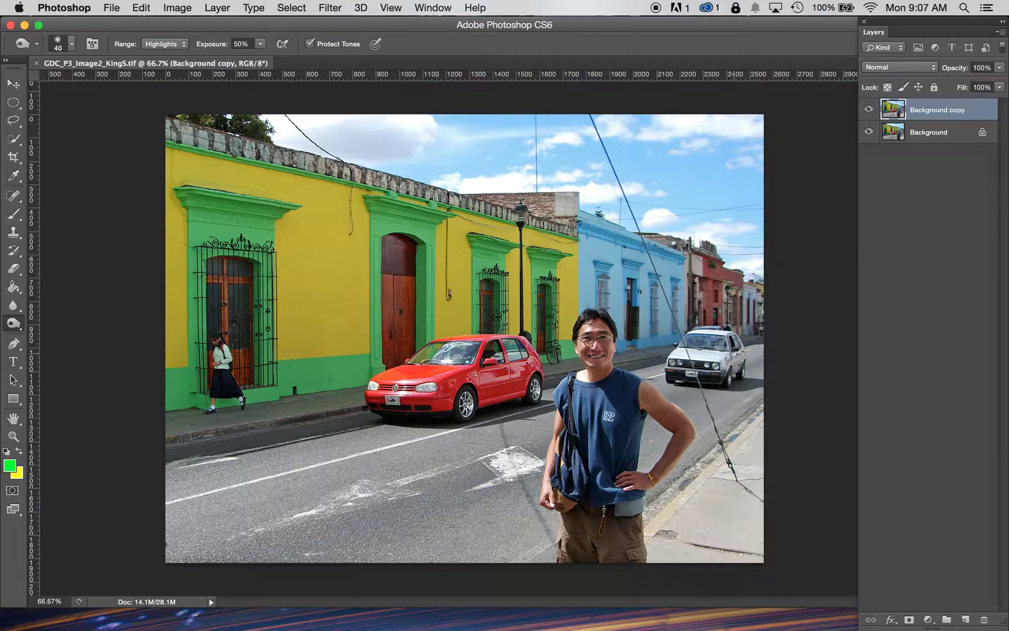
left_click(334, 10)
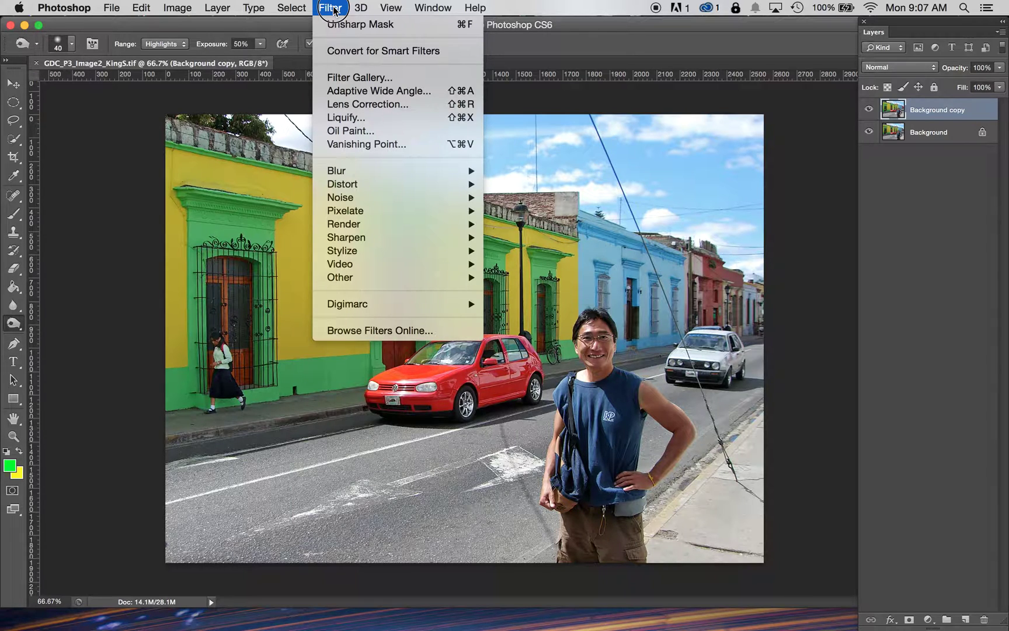
left_click(335, 10)
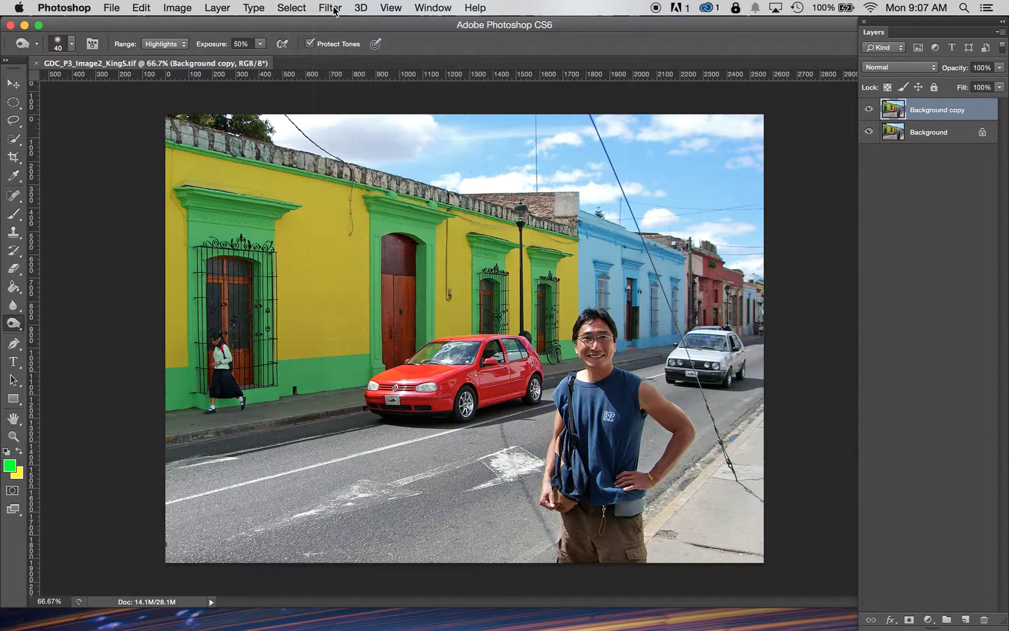
Try the Spherize distortion at 100% on the Background copy layer and undo it.
left_click(335, 9)
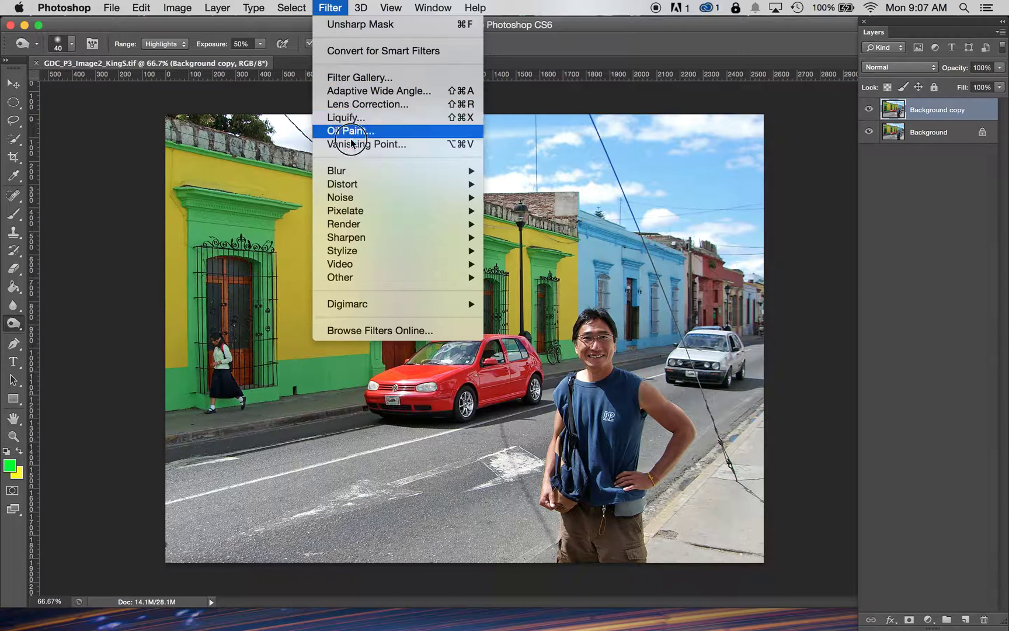
mouse_move(347, 185)
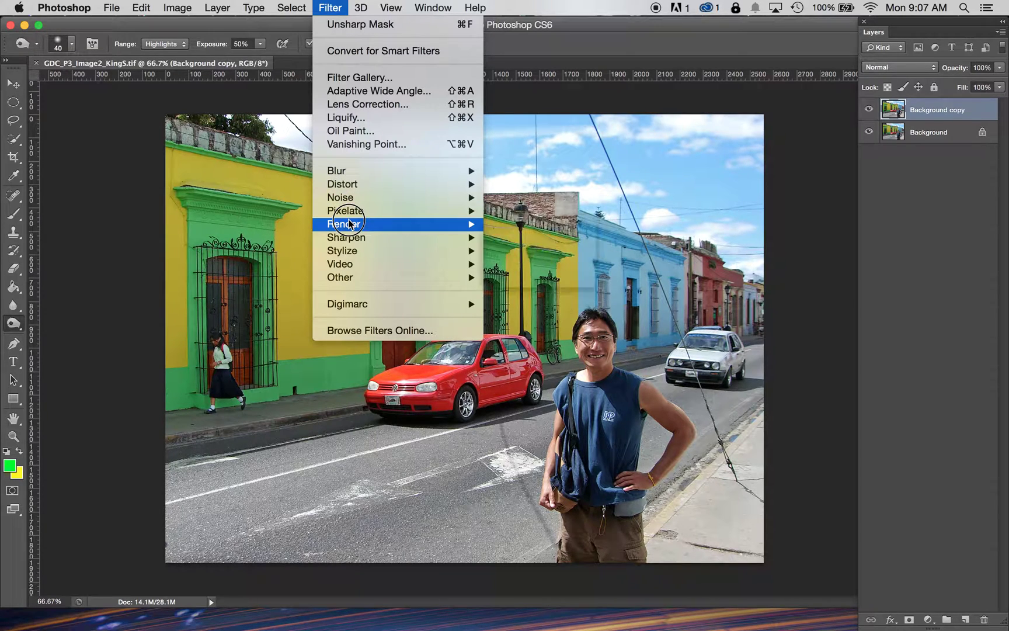
mouse_move(357, 239)
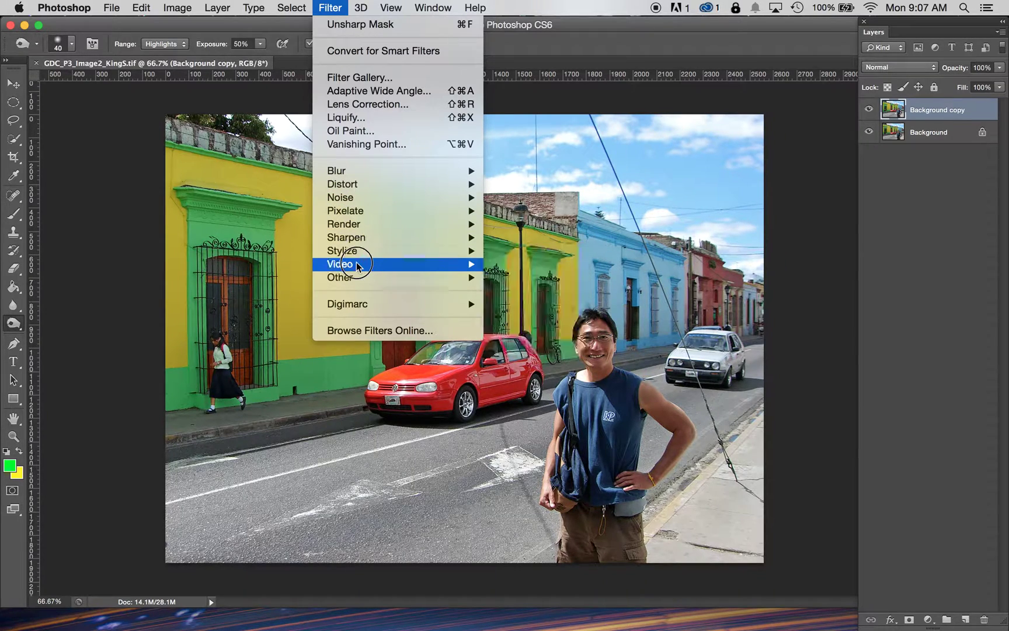
mouse_move(358, 279)
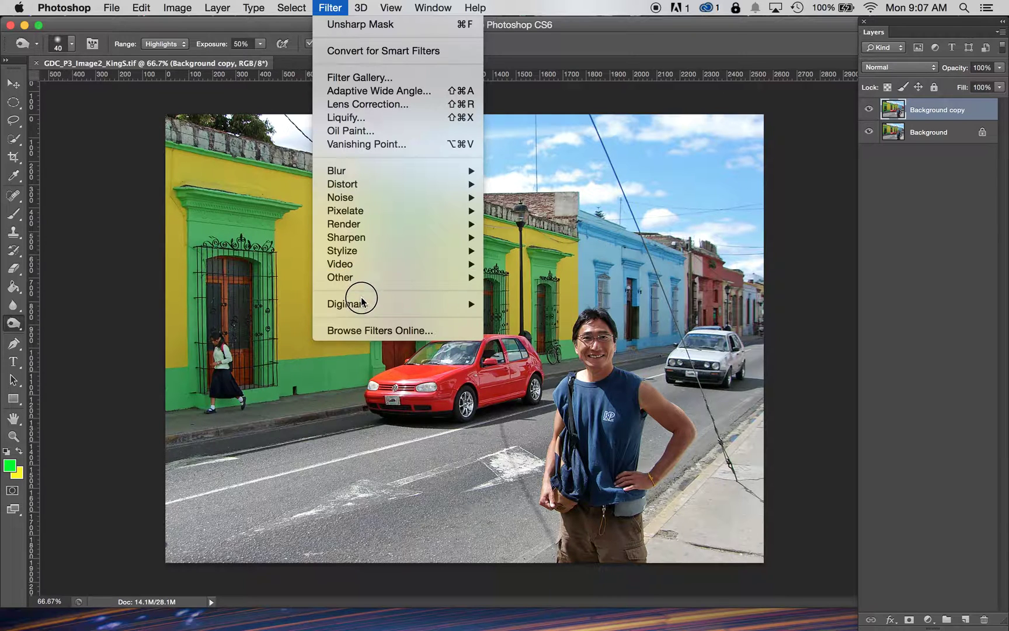
mouse_move(361, 306)
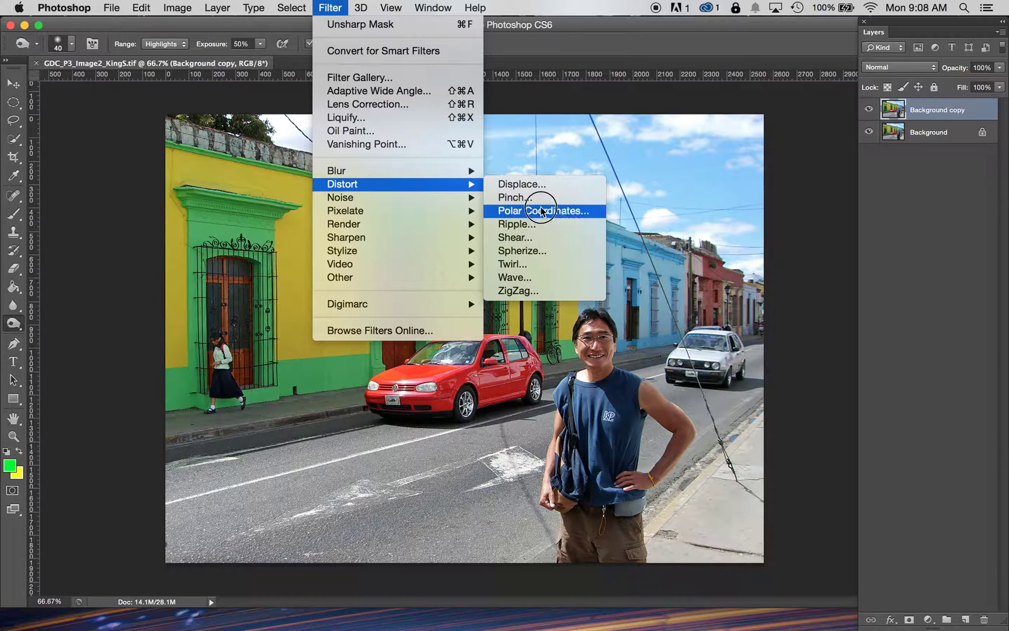
left_click(540, 250)
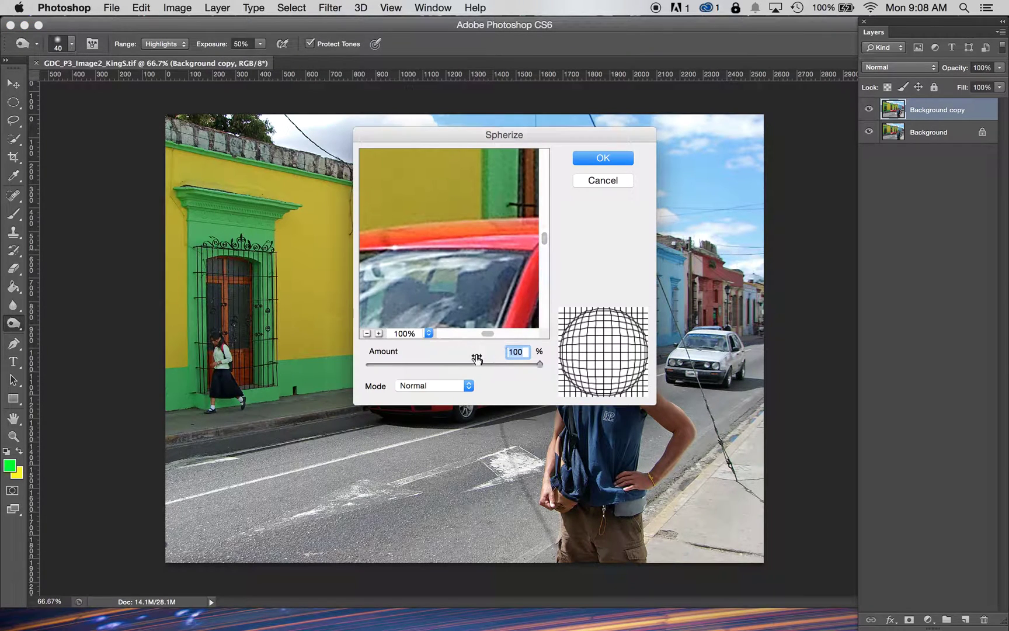
left_click(596, 159)
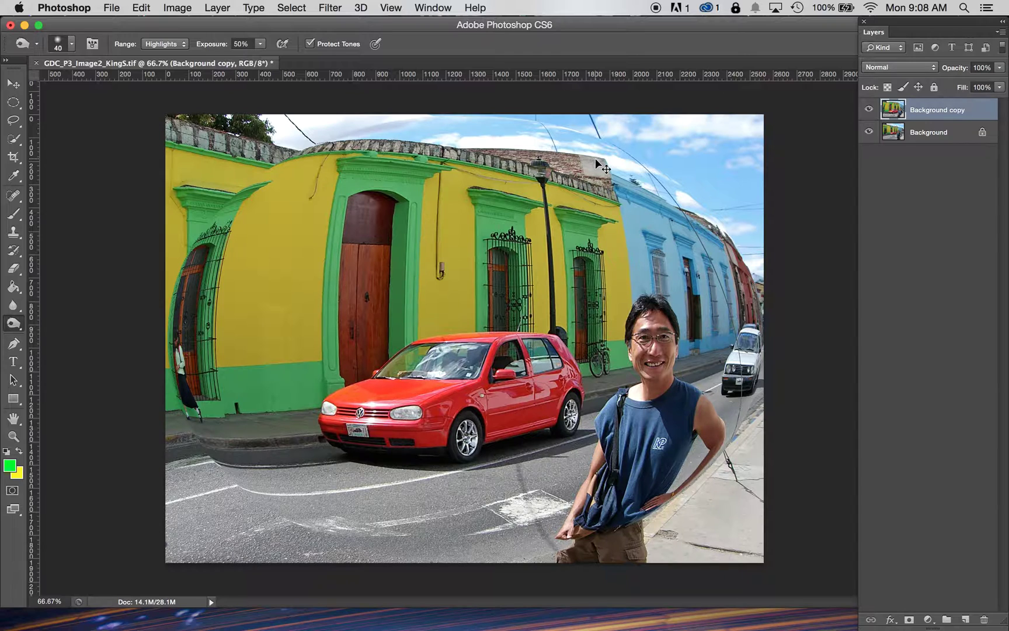
key("super+z")
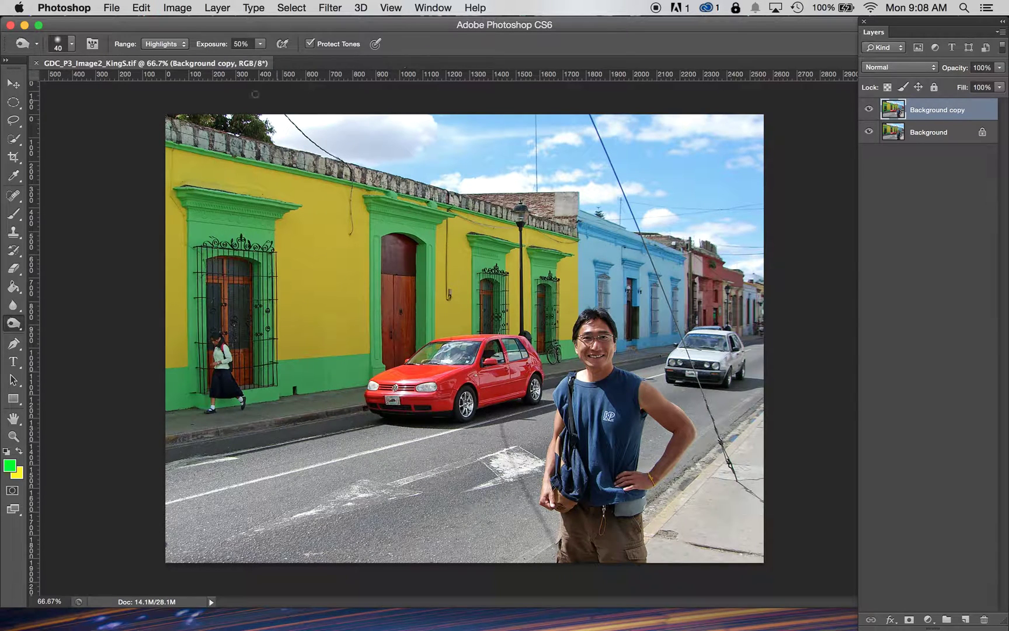
Open the Filter Gallery for the Background copy layer and examine the Plastic Wrap preview around the barred window.
left_click(328, 8)
left_click(328, 8)
left_click(329, 8)
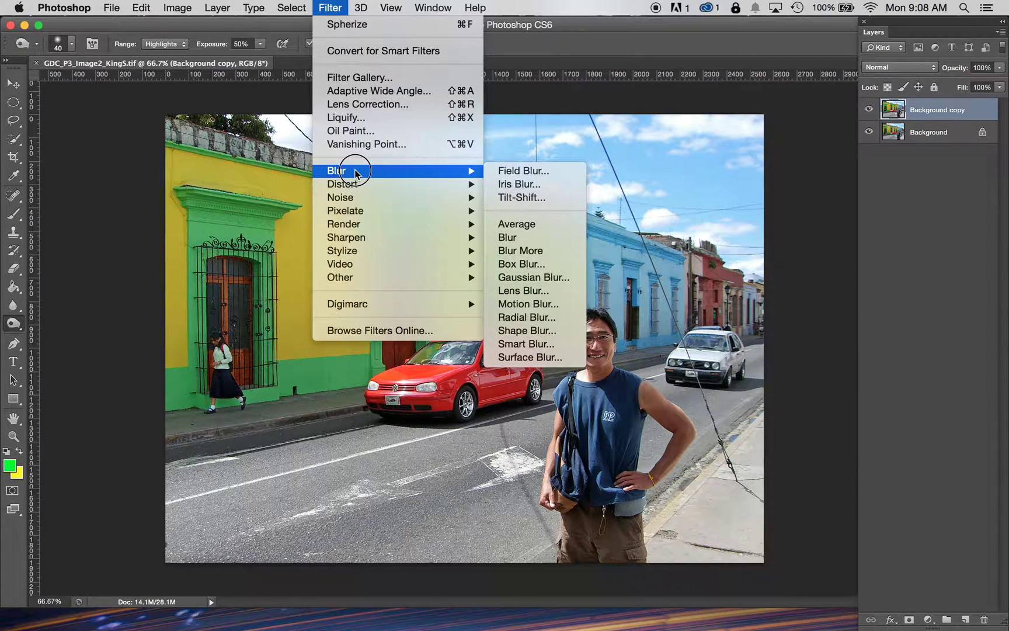
left_click(367, 79)
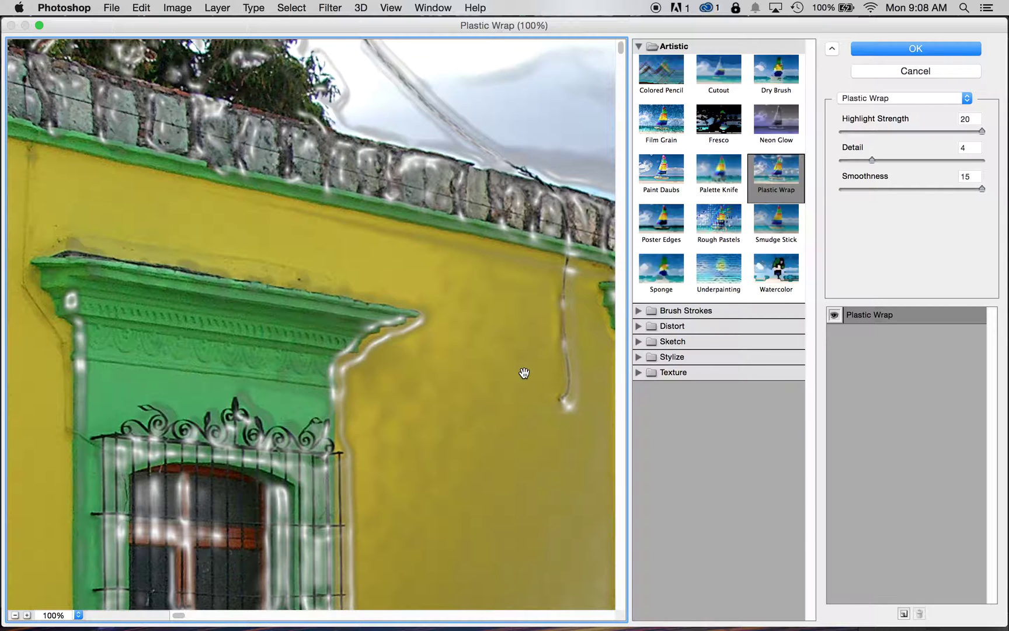
left_click_drag(434, 421, 480, 176)
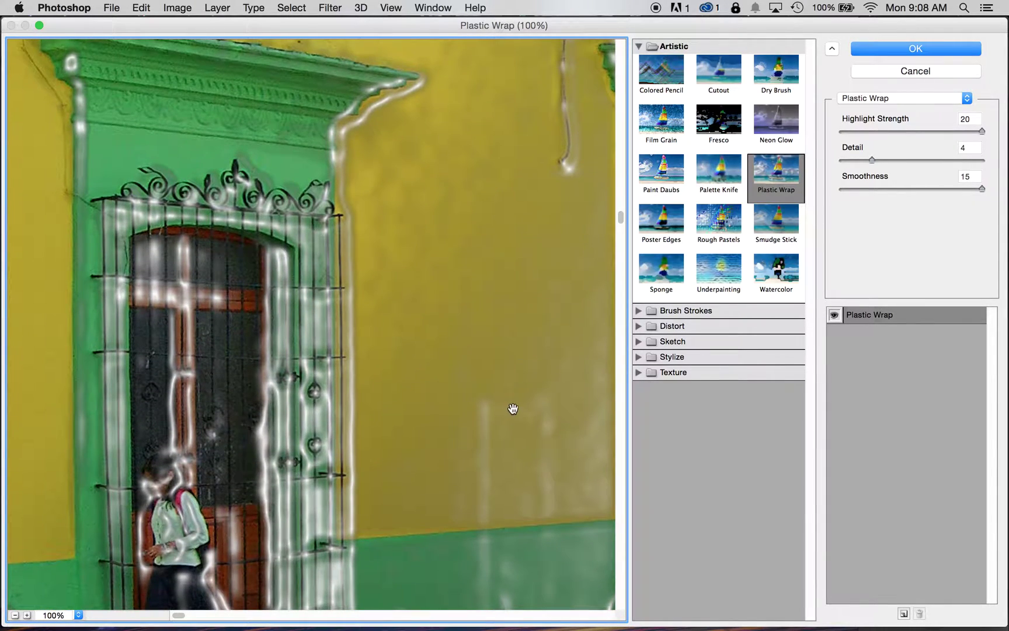
Preview the Artistic Colored Pencil filter at 50% zoom, centred on the man and the two cars.
left_click(657, 71)
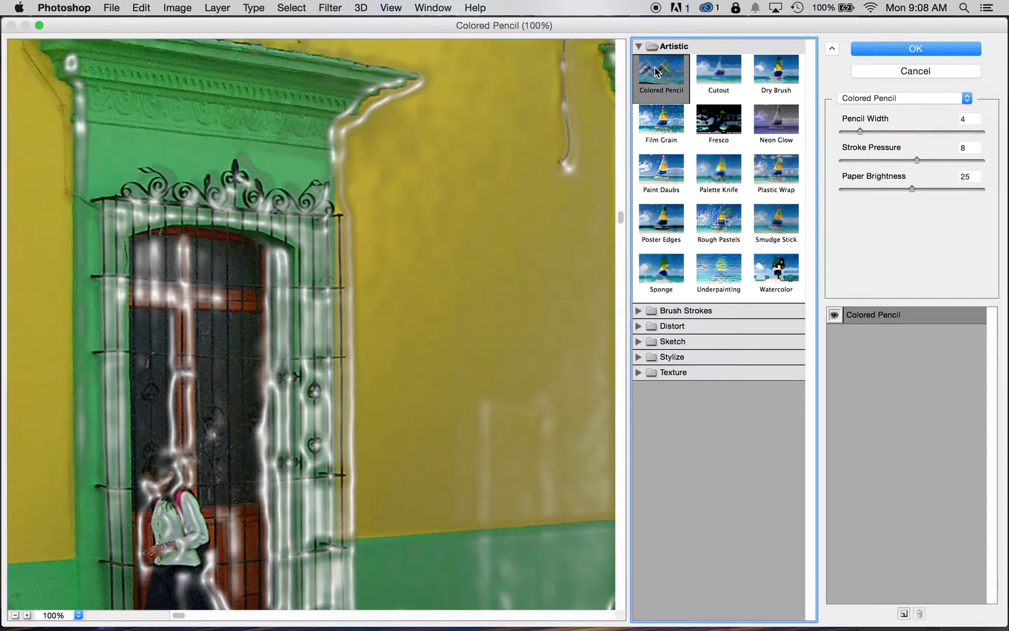
scroll(468, 552, "up", 5)
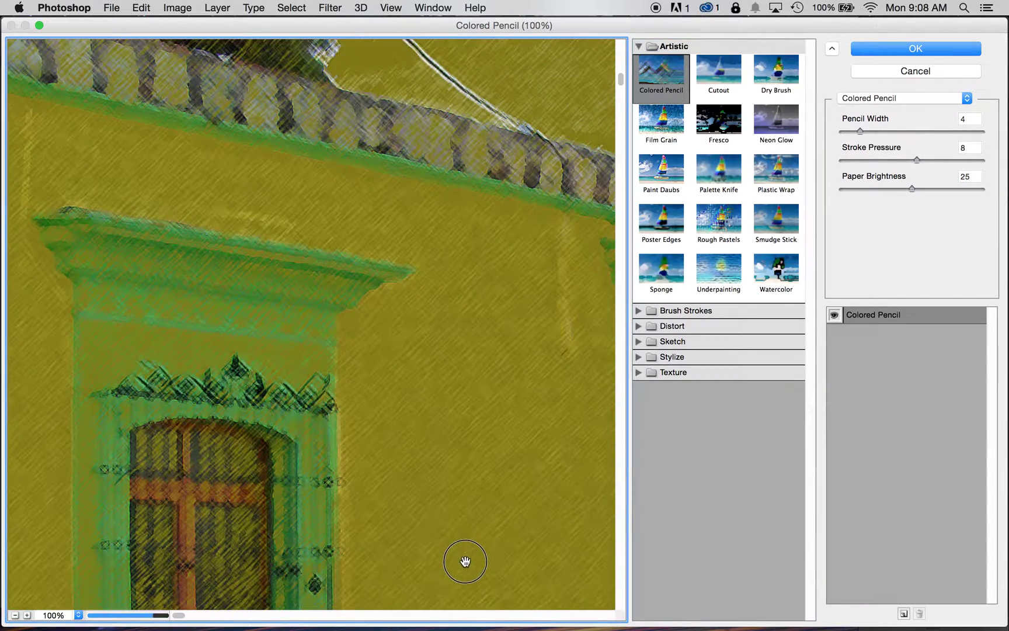
scroll(465, 561, "up", 2)
left_click_drag(507, 413, 252, 241)
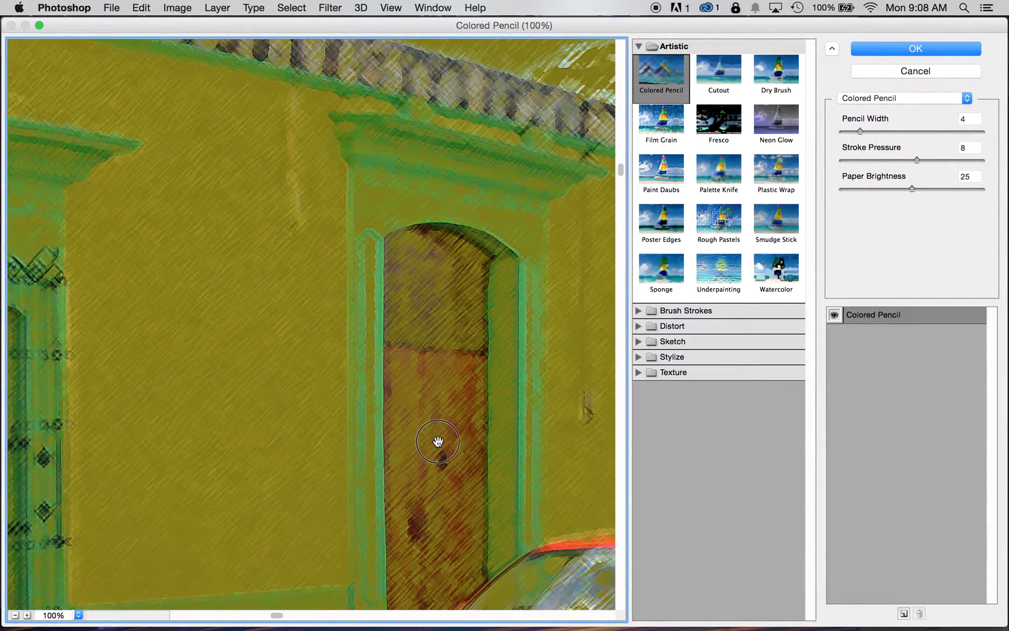
left_click_drag(438, 442, 226, 268)
left_click(78, 614)
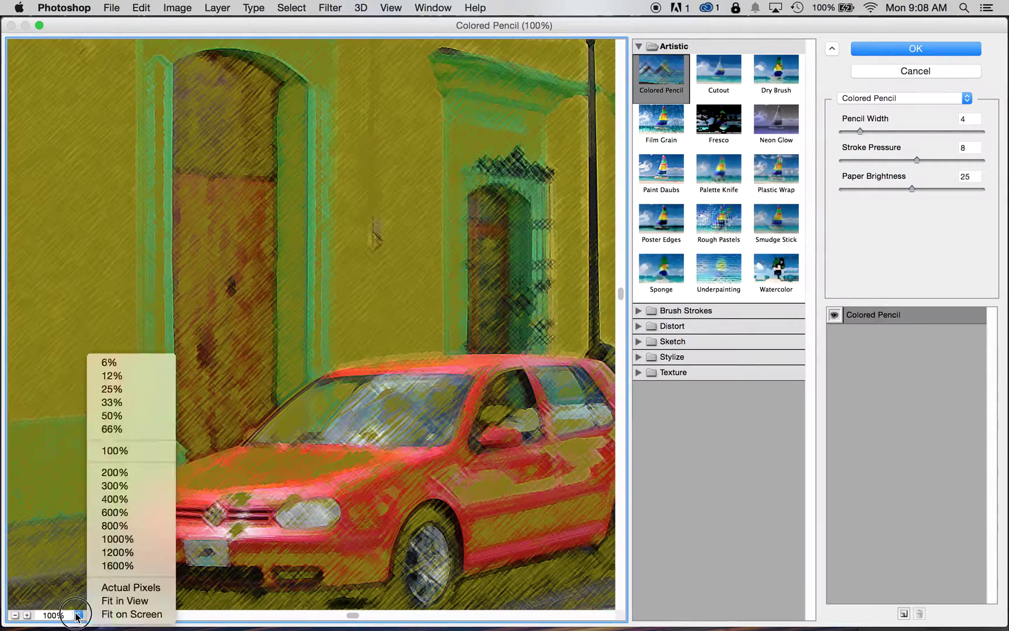
left_click(140, 415)
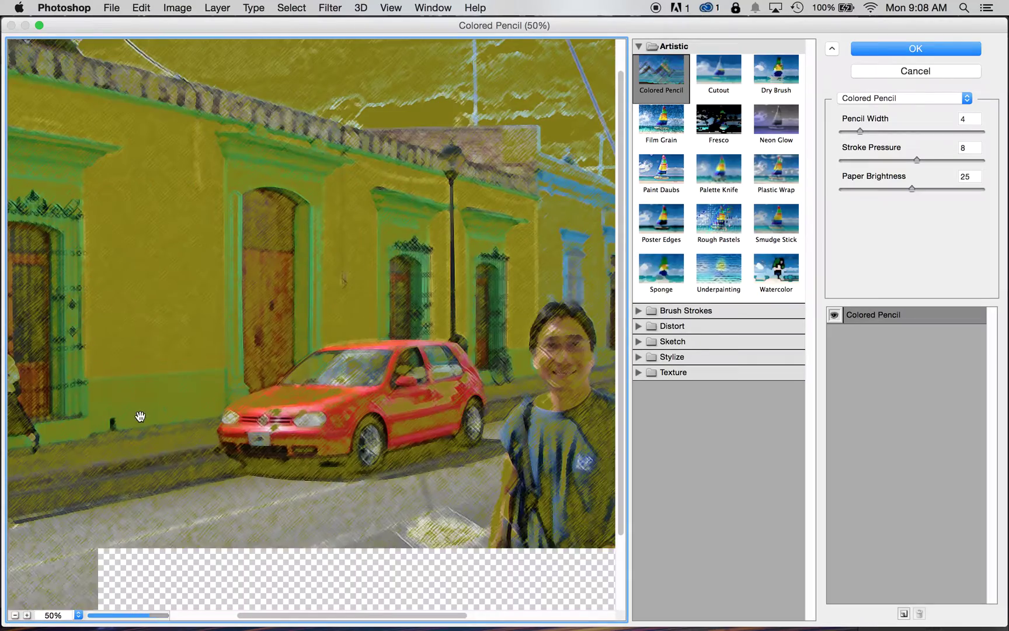
left_click_drag(516, 367, 336, 283)
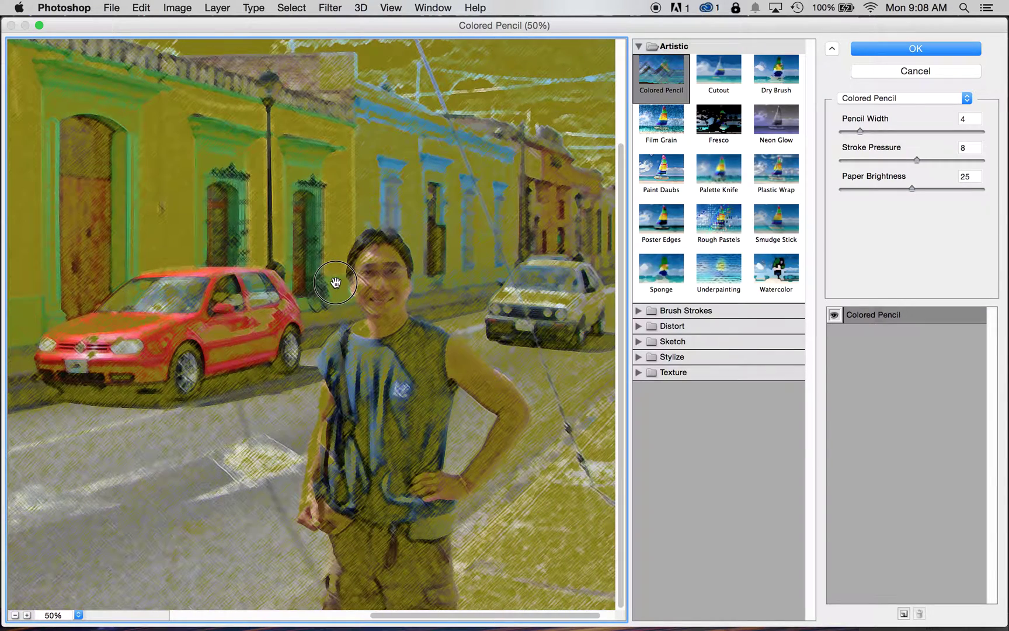
Set the Colored Pencil filter to Pencil Width 2, Stroke Pressure 7 and Paper Brightness 35.
left_click(861, 132)
mouse_move(861, 132)
left_mouse_down()
mouse_move(922, 129)
mouse_move(848, 127)
left_mouse_up()
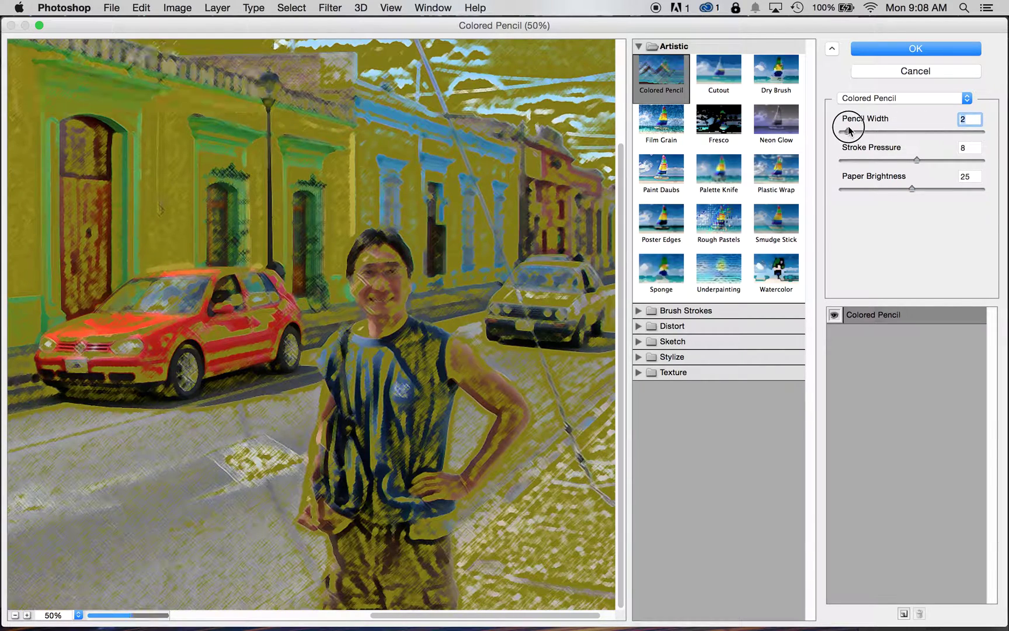
mouse_move(915, 156)
left_mouse_down()
mouse_move(962, 162)
mouse_move(850, 158)
left_mouse_up()
left_click(912, 189)
mouse_move(911, 190)
left_mouse_down()
mouse_move(1005, 191)
mouse_move(938, 198)
left_mouse_up()
left_click_drag(850, 159, 906, 159)
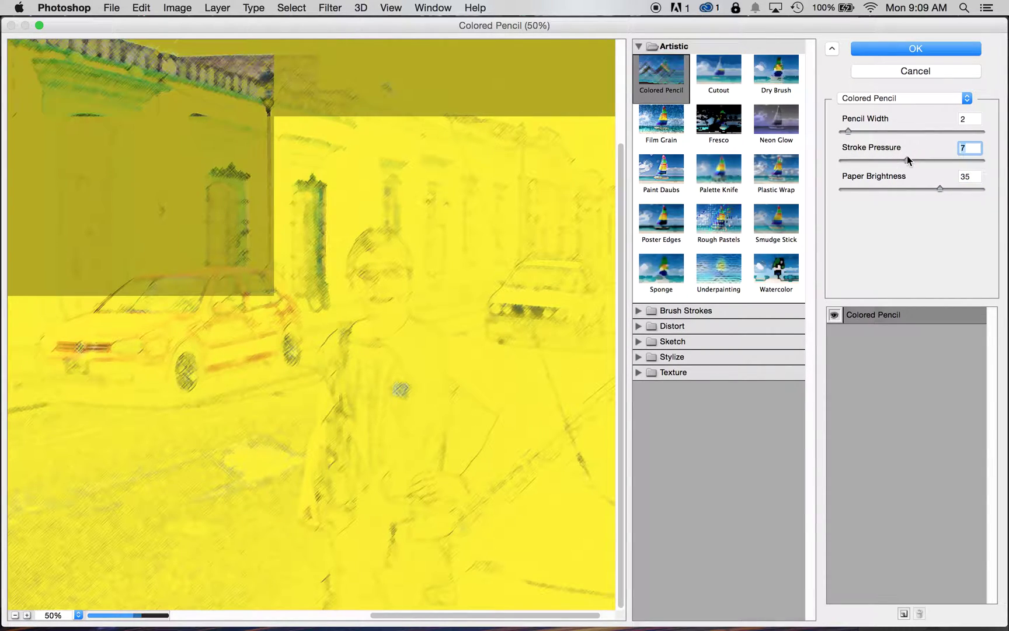
Raise the Colored Pencil filter's Pencil Width to 24 and try Paper Brightness at 12 and at 50.
left_click_drag(847, 128, 900, 129)
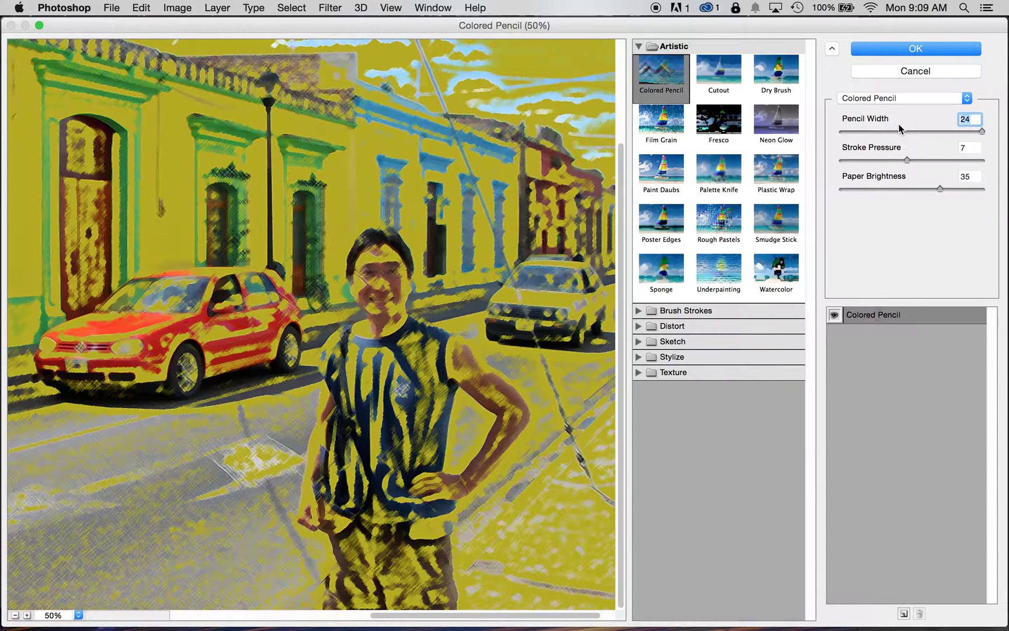
left_click_drag(938, 190, 875, 195)
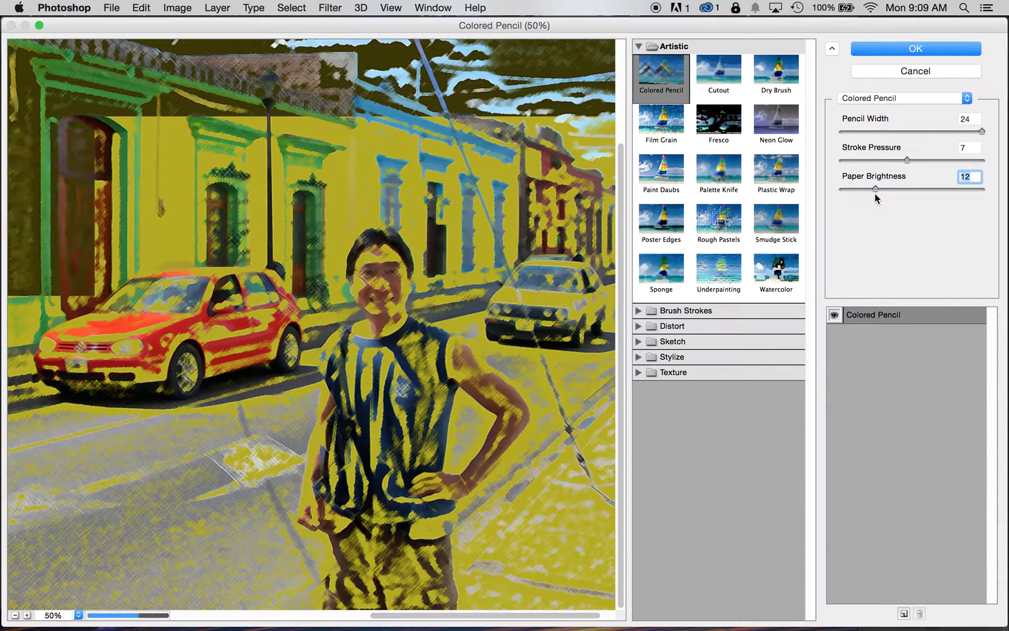
left_click_drag(875, 193, 982, 191)
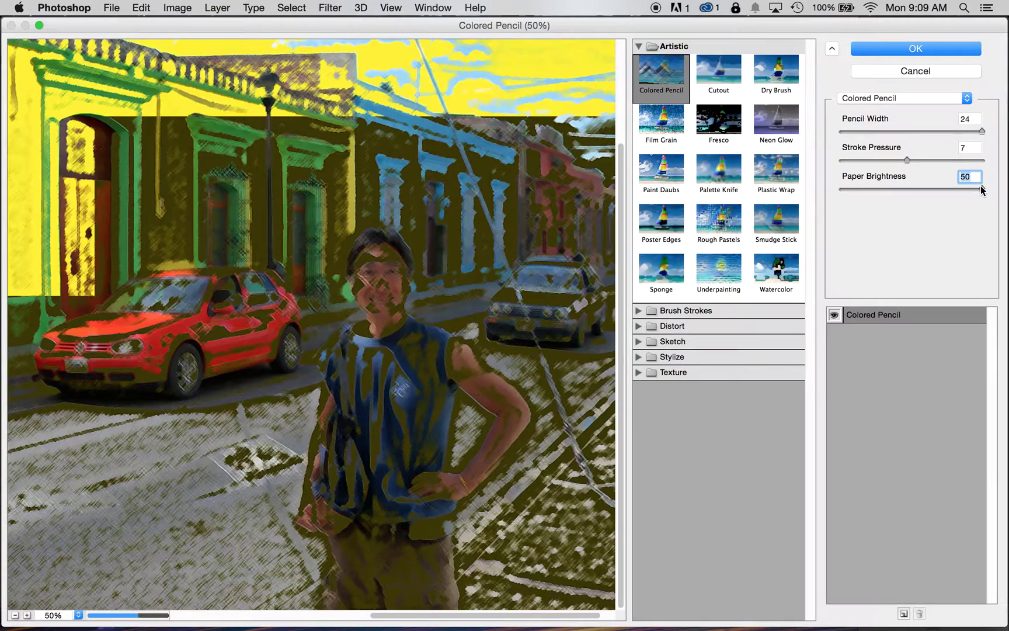
Switch to the Artistic Cutout filter and set Edge Simplicity to 10 and Number of Levels to 8.
left_click(726, 76)
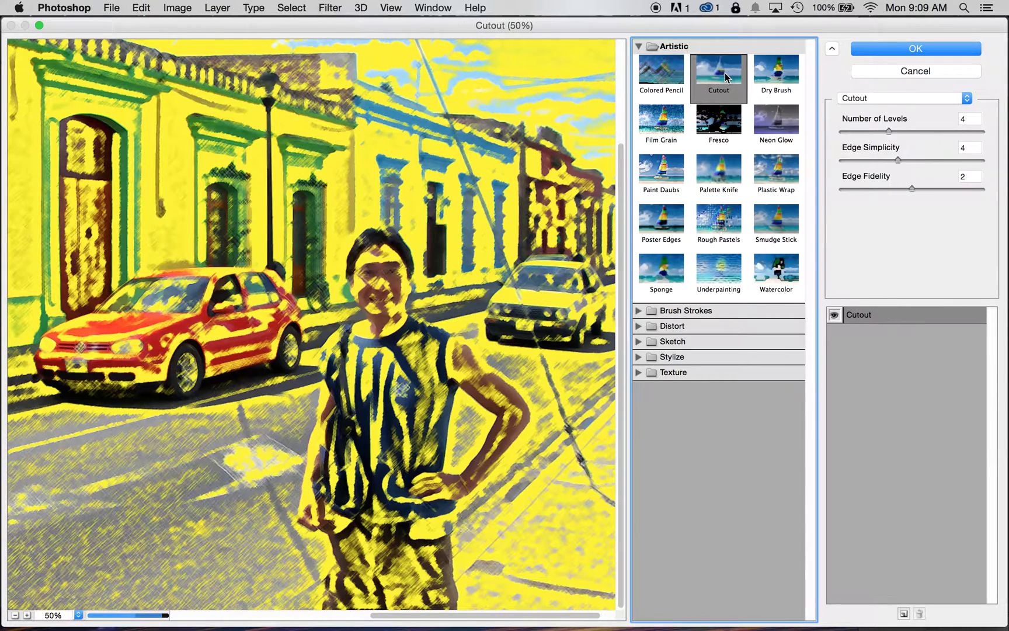
left_click_drag(505, 244, 571, 406)
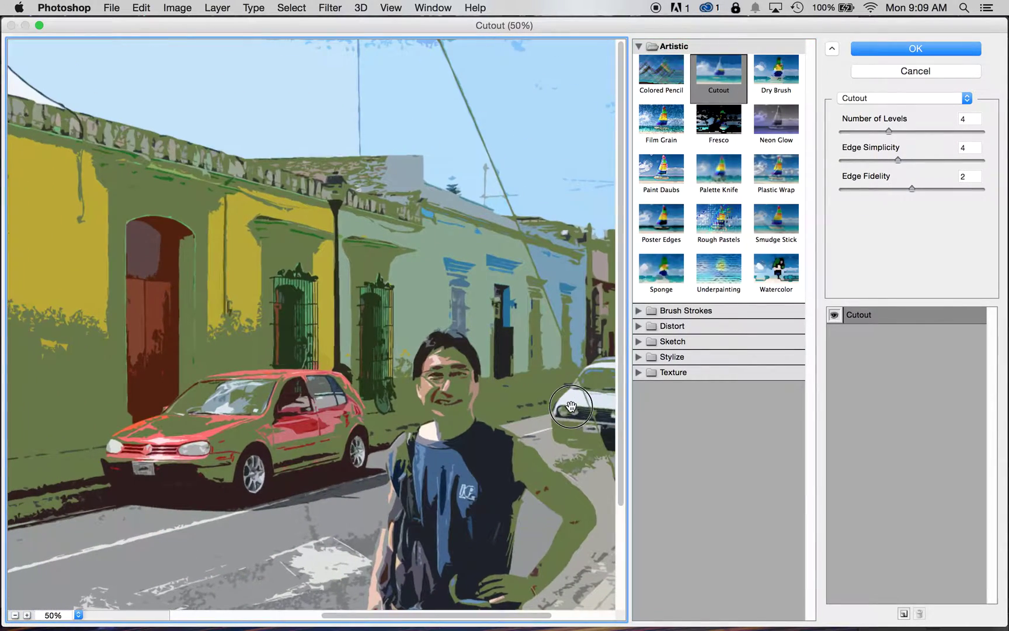
left_click_drag(899, 159, 1002, 167)
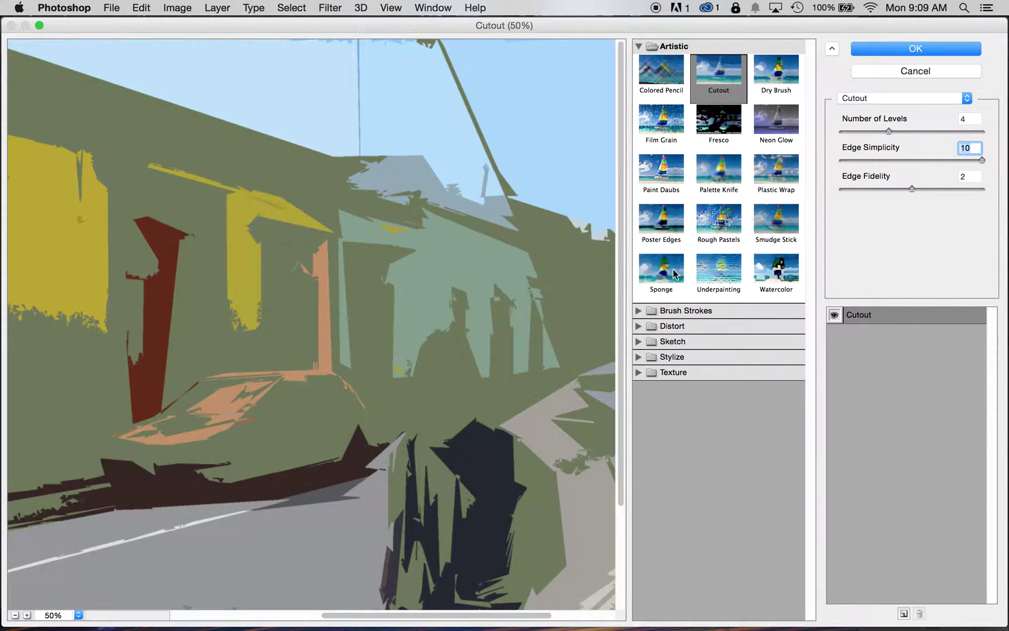
left_click_drag(462, 387, 559, 295)
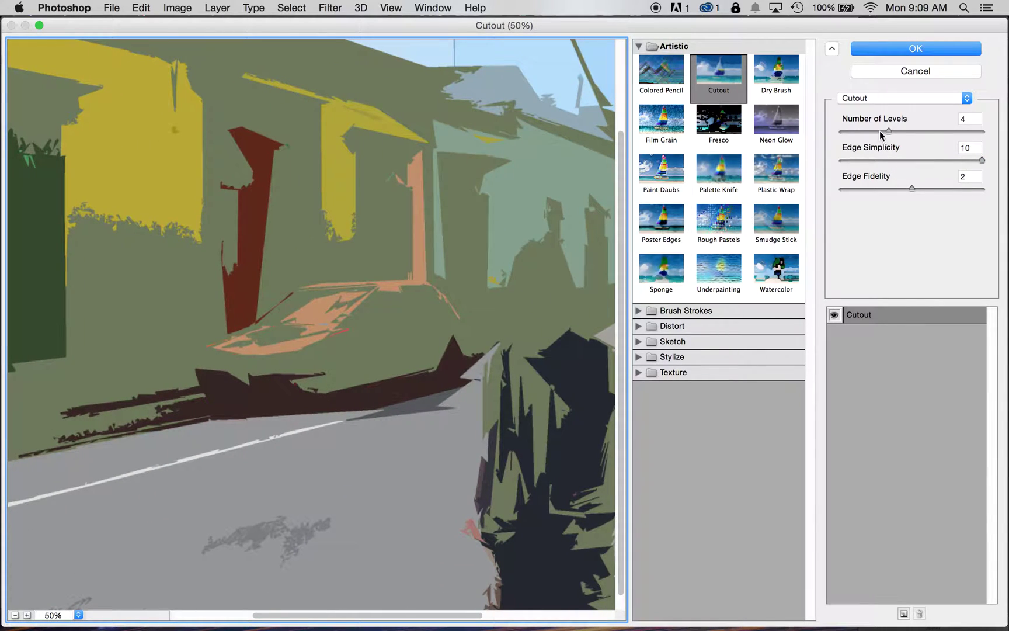
left_click_drag(890, 130, 1000, 124)
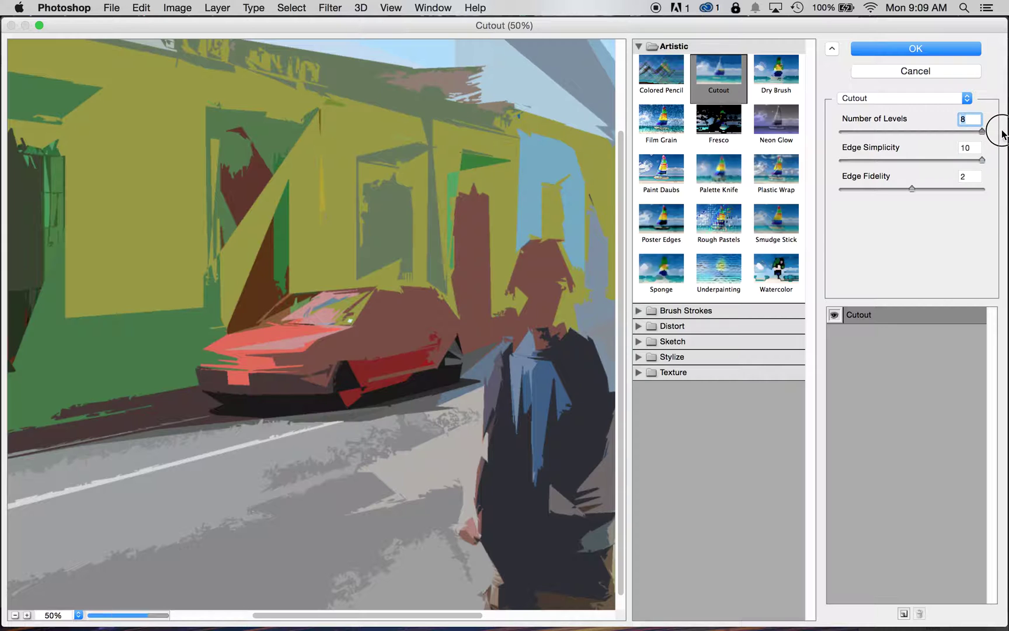
Try a lower Edge Fidelity for the Cutout filter, return it to 2 and examine the effect across the photo.
left_click_drag(494, 475, 410, 320)
left_click_drag(555, 360, 559, 253)
left_click_drag(914, 192, 818, 203)
left_click_drag(284, 363, 252, 322)
left_click_drag(843, 192, 888, 194)
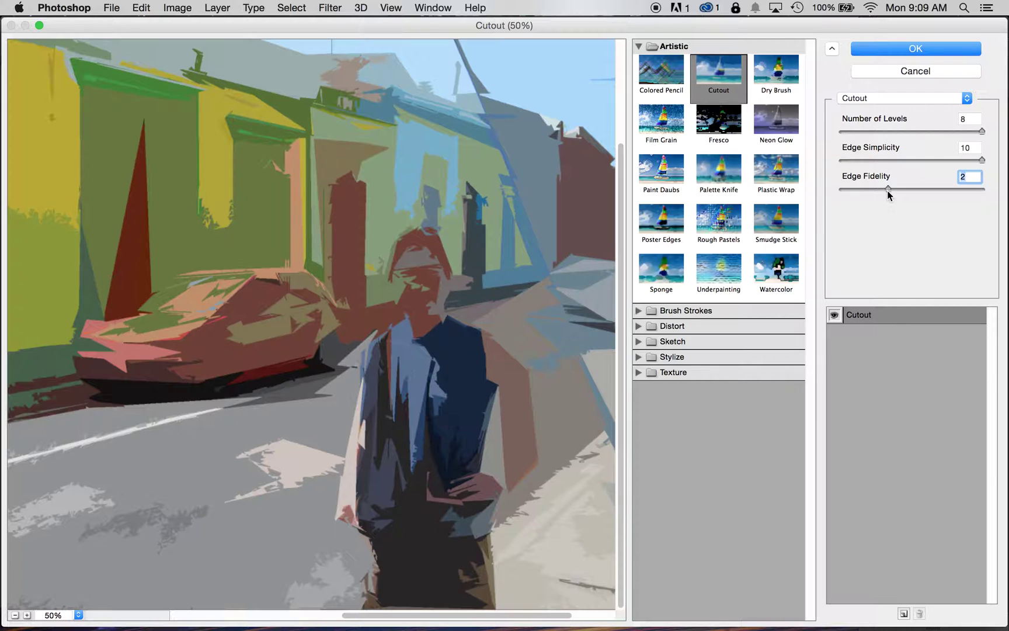
left_click(524, 189)
left_click_drag(524, 188, 620, 387)
left_click_drag(315, 293, 47, 344)
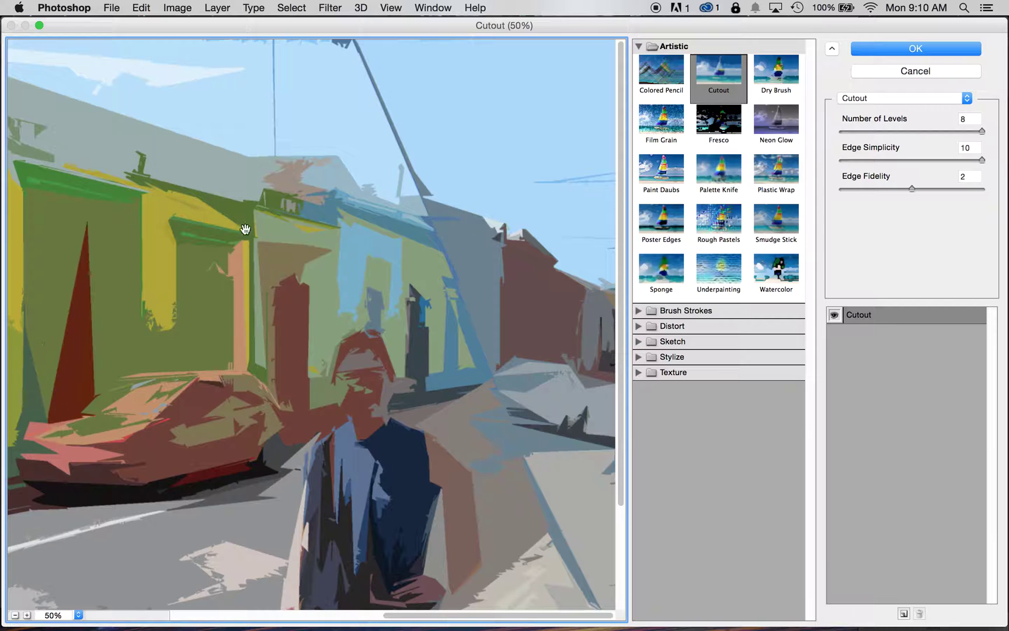
left_click_drag(233, 218, 271, 221)
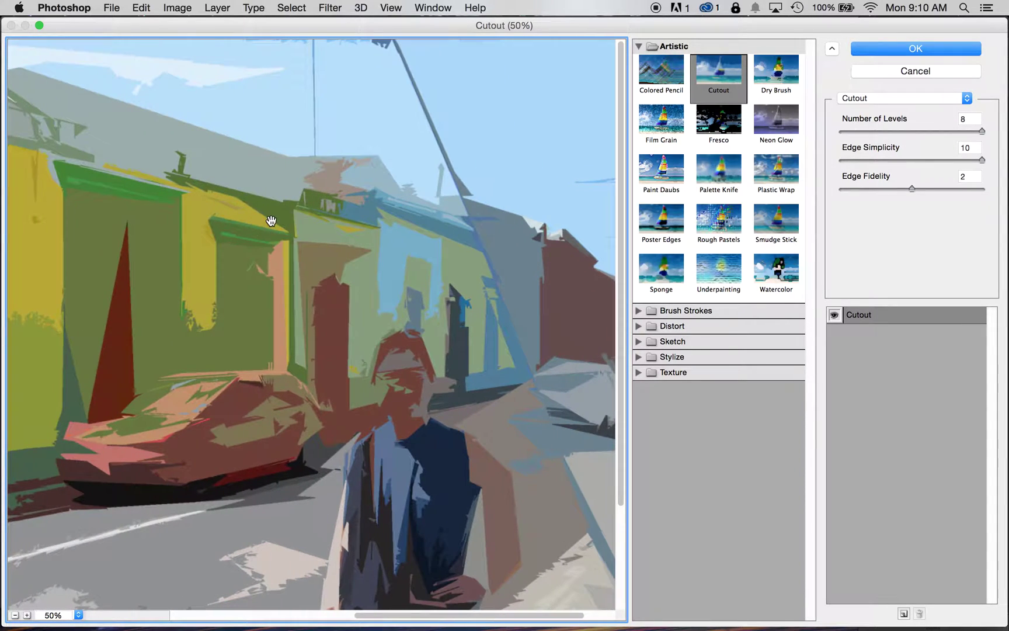
Set the Cutout filter's Edge Simplicity to 8 and apply the filter to the photo.
left_click_drag(982, 160, 949, 168)
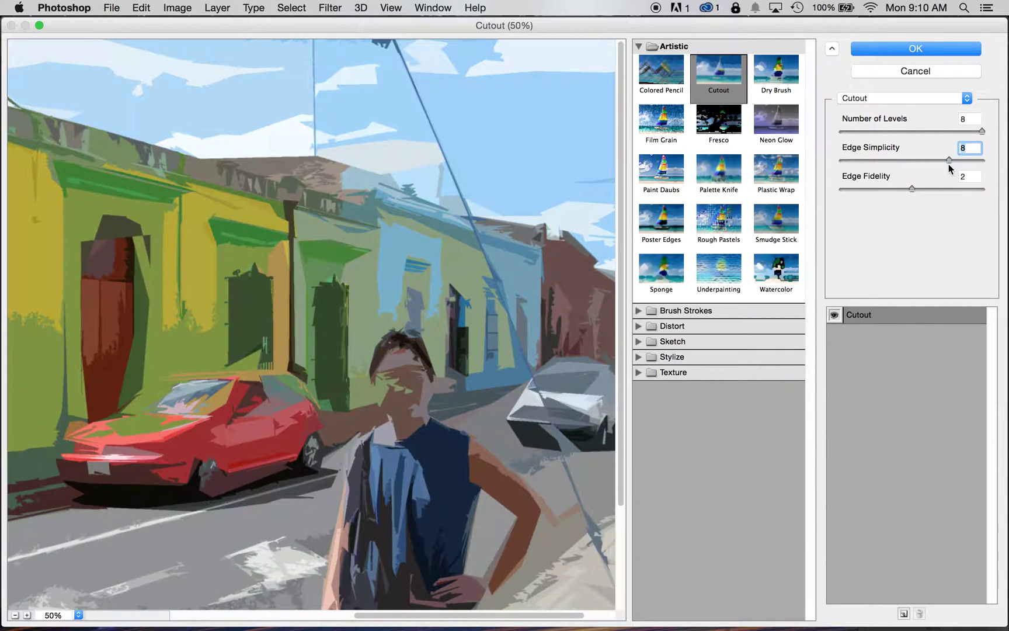
left_click(936, 49)
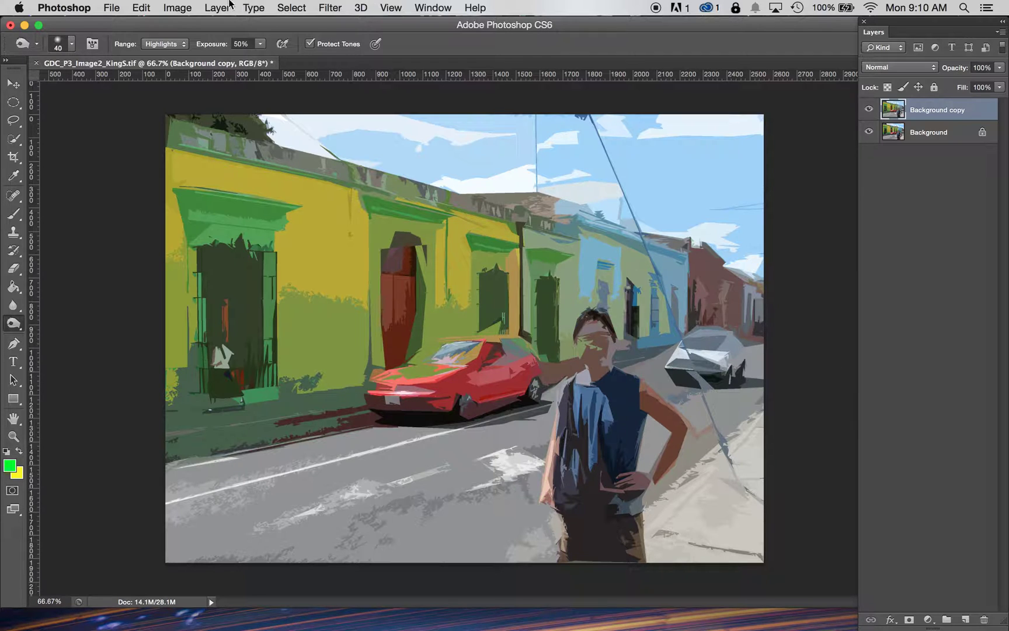
Save the filtered photo as a new TIFF, changing the image number in its file name to 6 and accepting the default TIFF options.
left_click(107, 7)
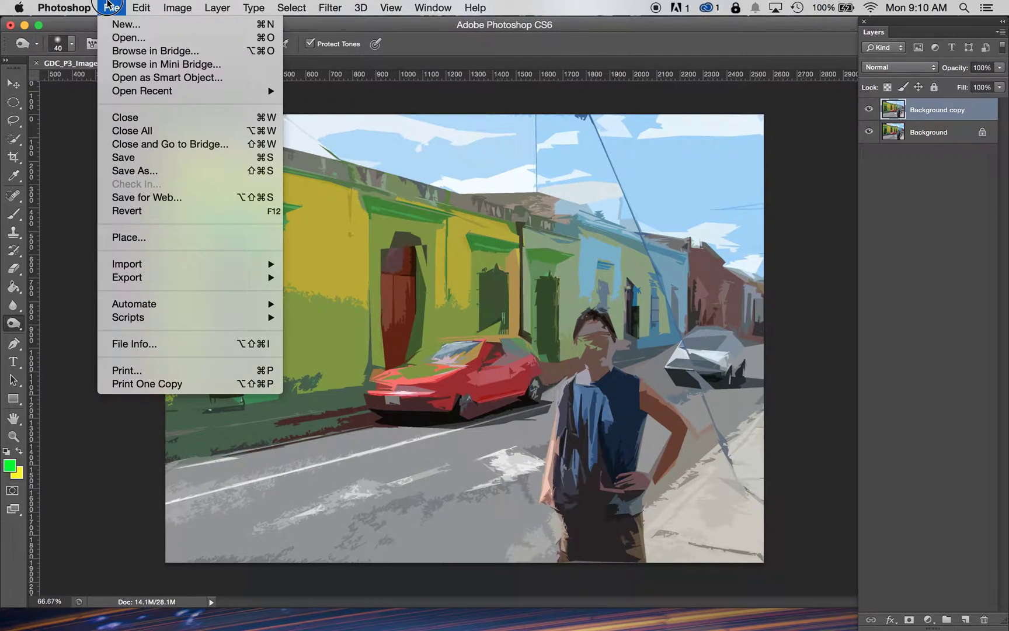
left_click(161, 166)
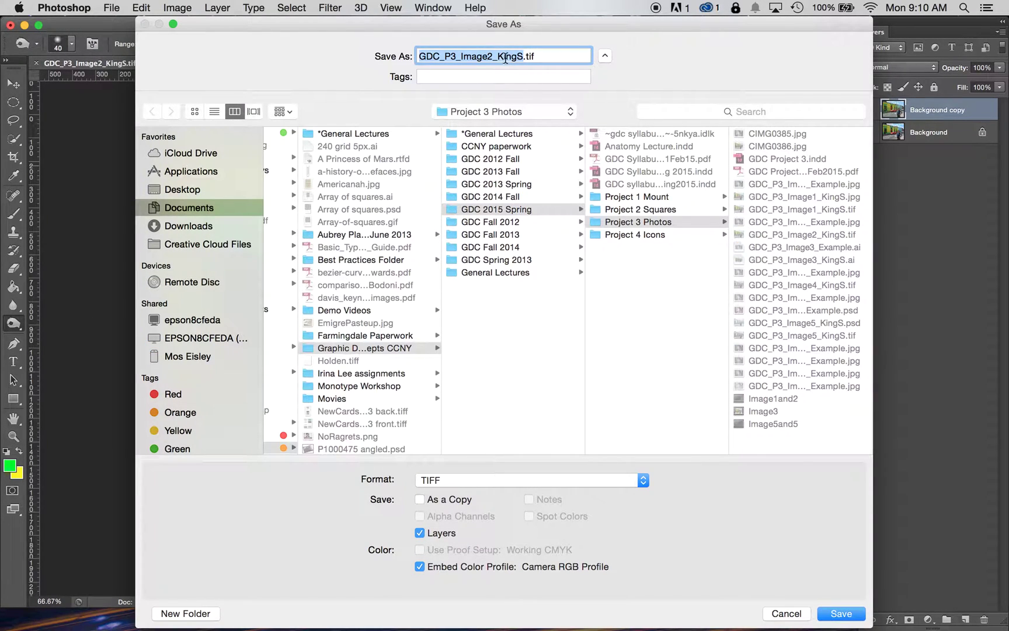
left_click(494, 57)
key("BackSpace")
type("6")
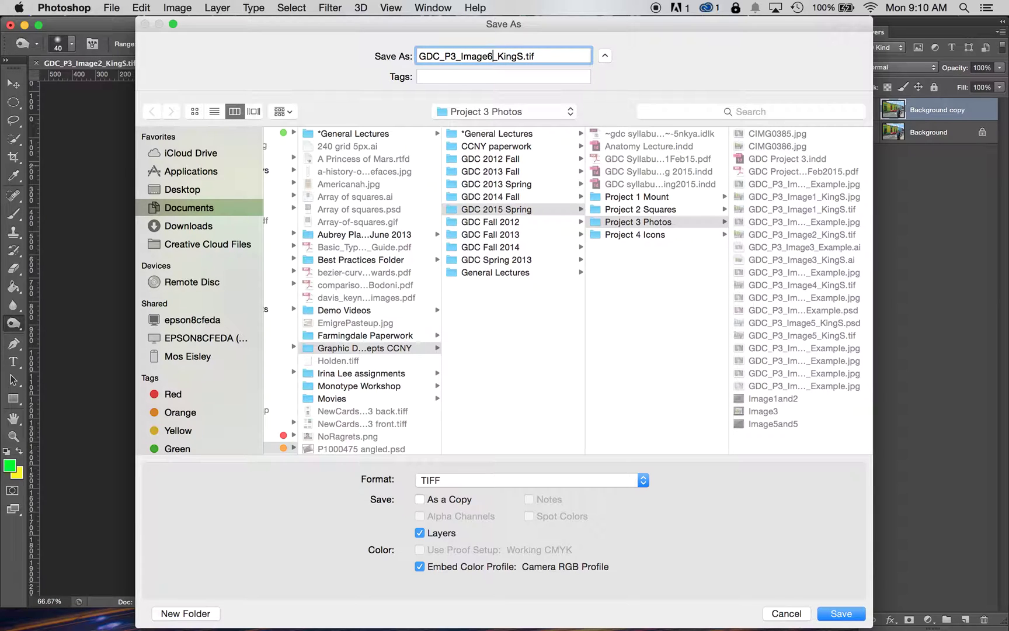
key("Return")
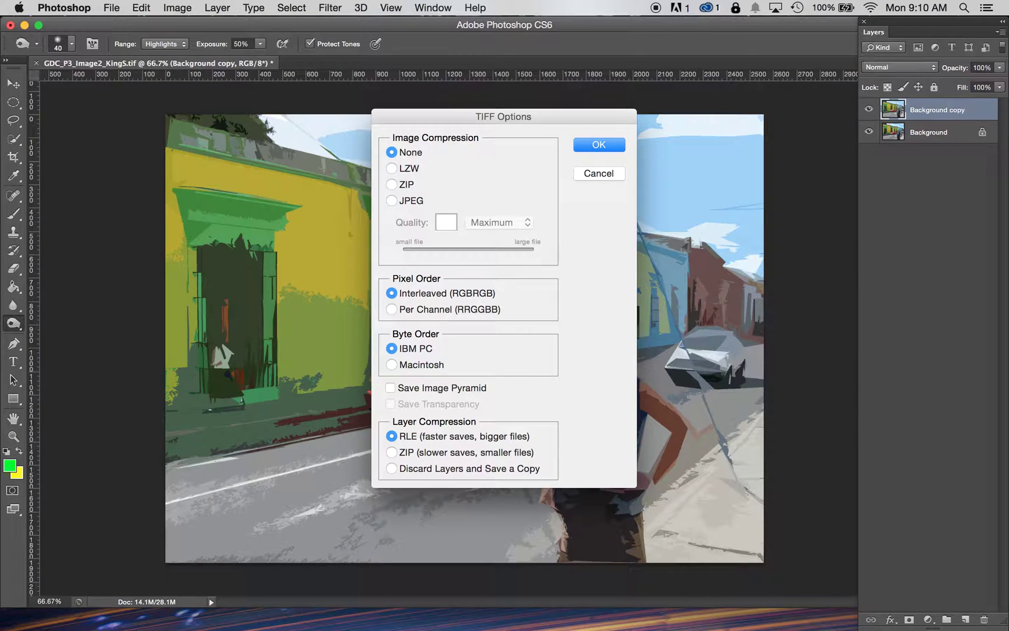
key("Return")
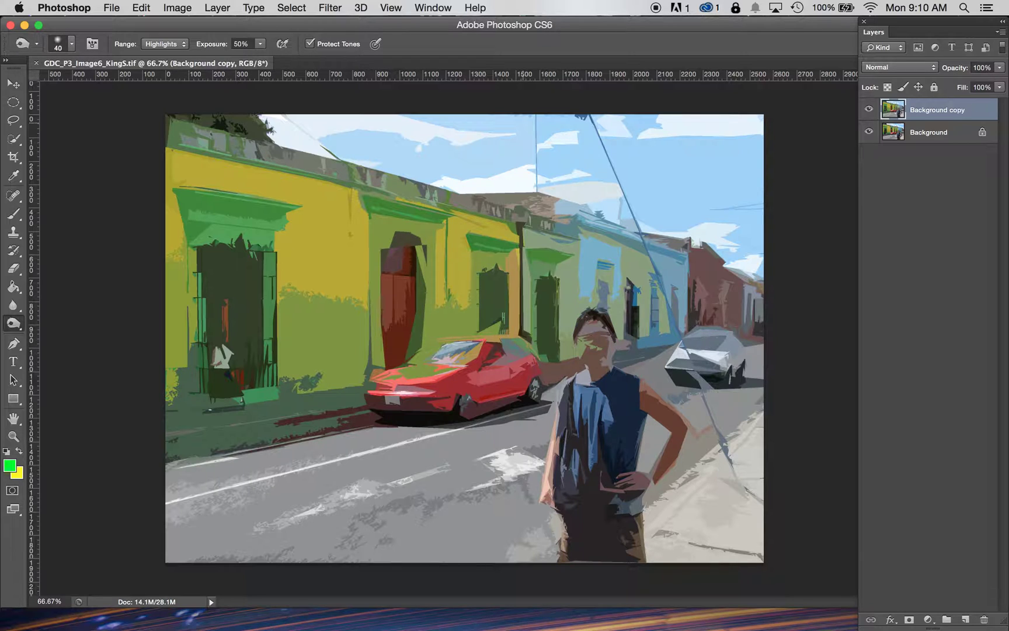
Close the saved document and open the Image2 TIFF from the Project 3 Photos folder.
key("super+w")
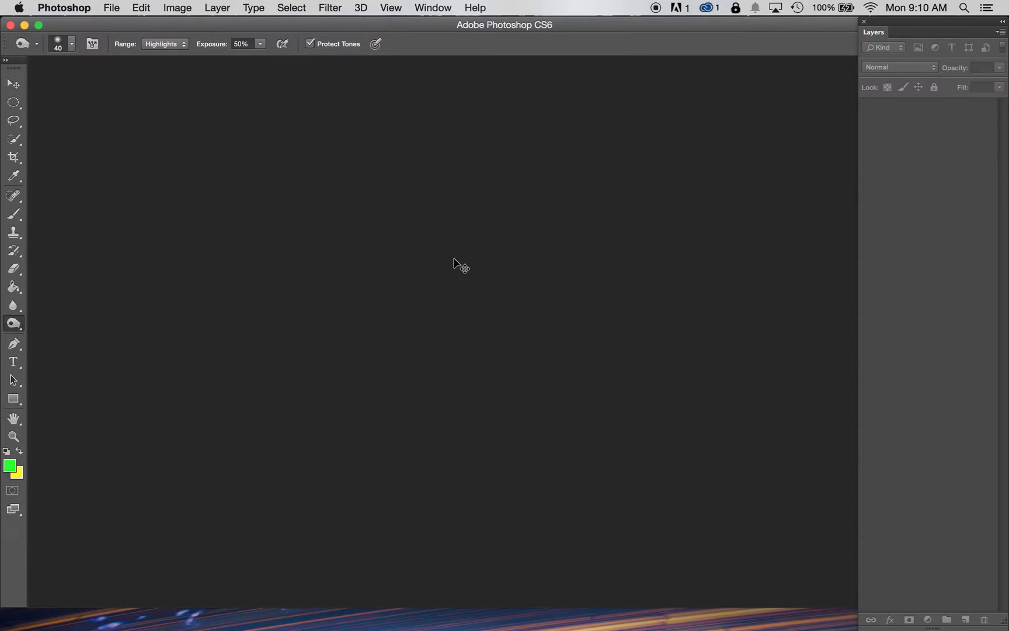
key("super+o")
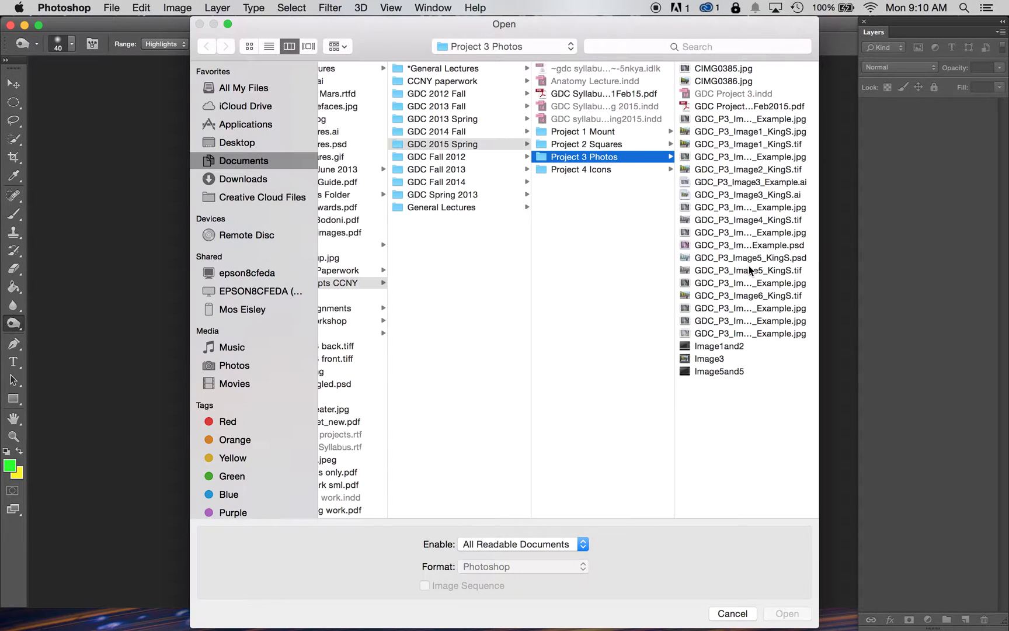
left_click(772, 169)
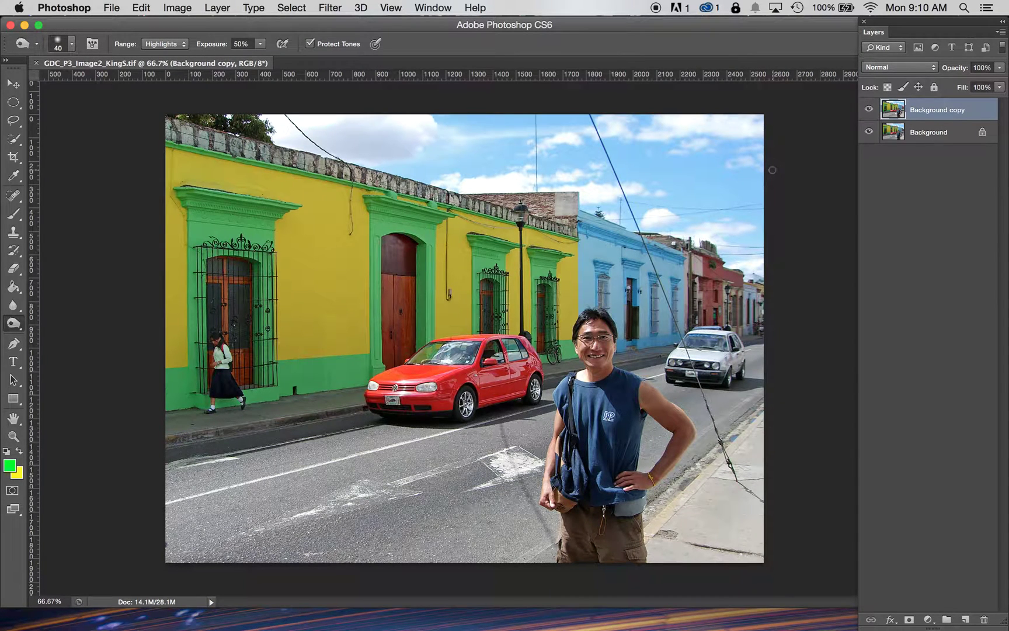
Open the Filter Gallery and preview the Artistic filters Rough Pastels, Smudge Stick, Sponge and Underpainting on the photo.
left_click(330, 8)
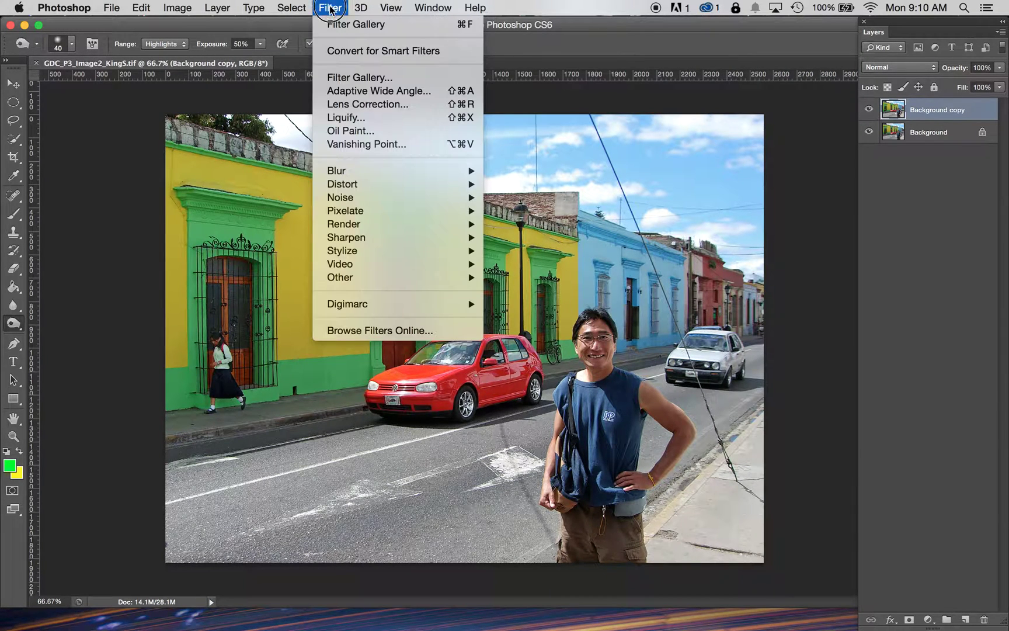
left_click(348, 78)
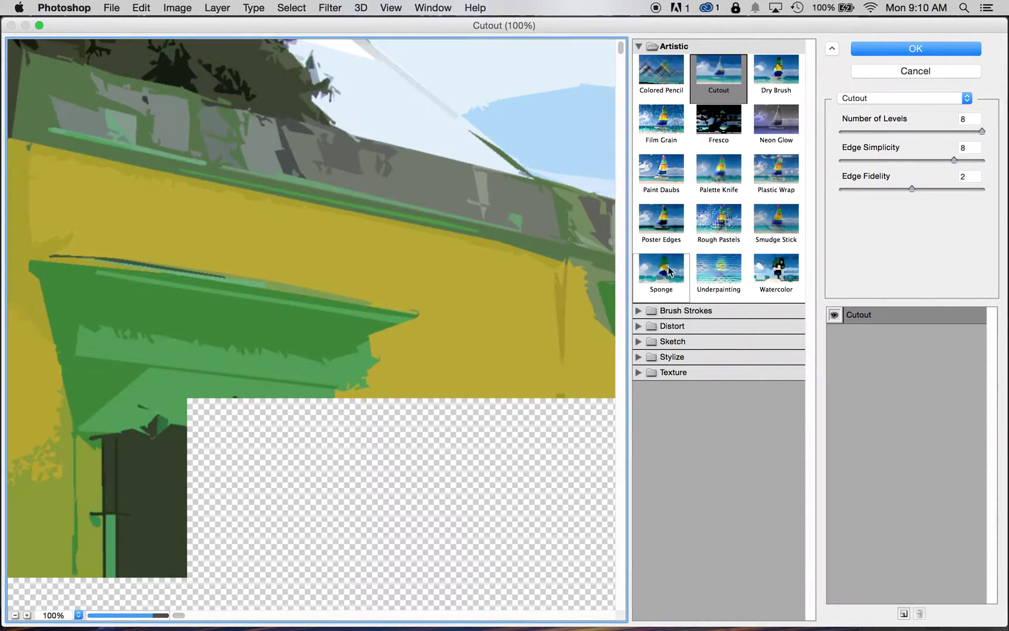
left_click(722, 223)
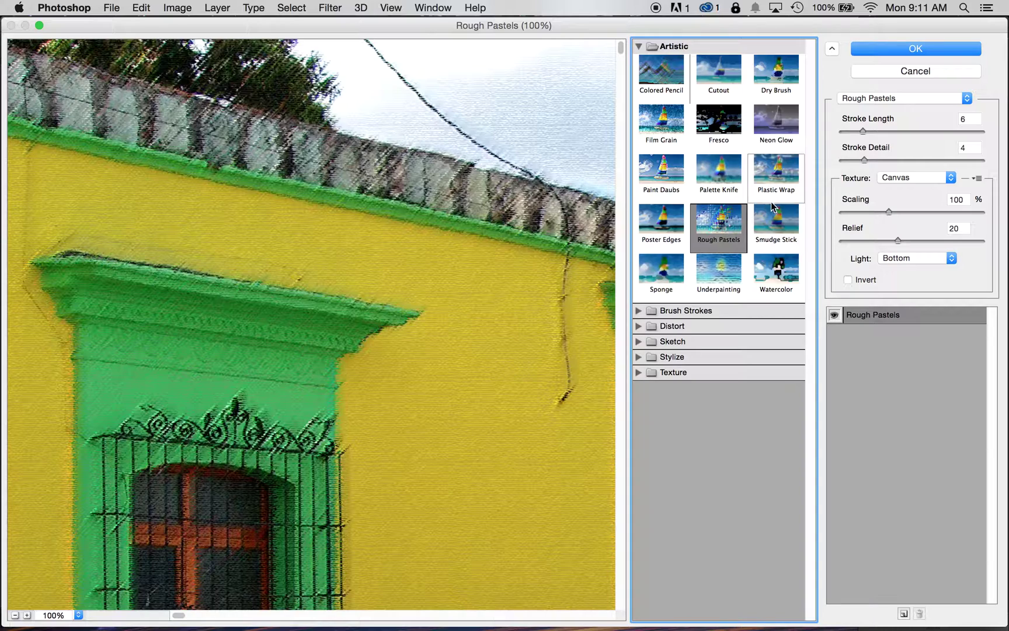
left_click(777, 220)
left_click(661, 268)
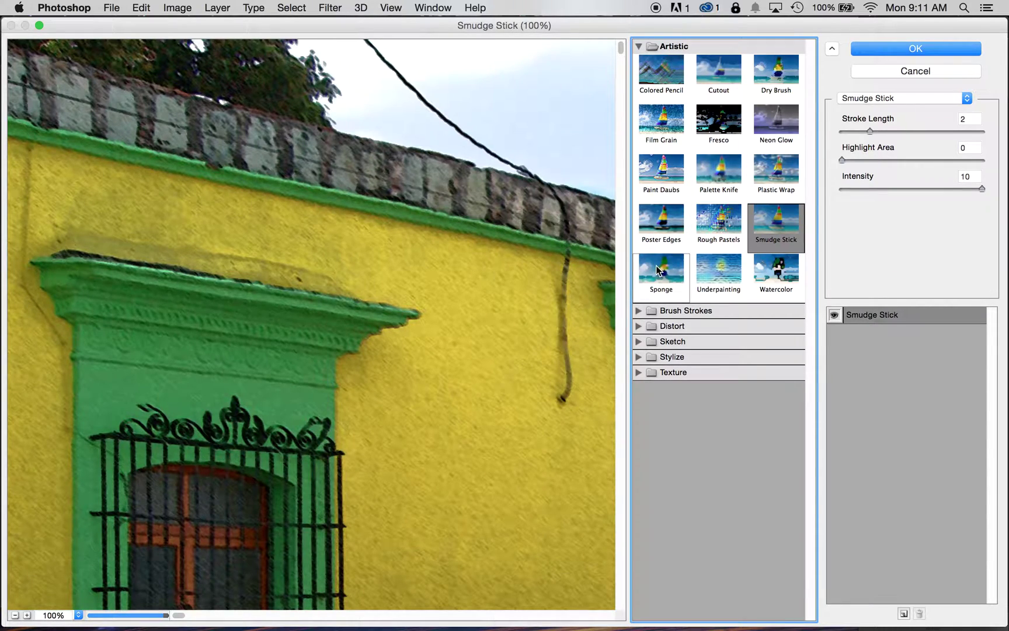
left_click_drag(503, 396, 343, 187)
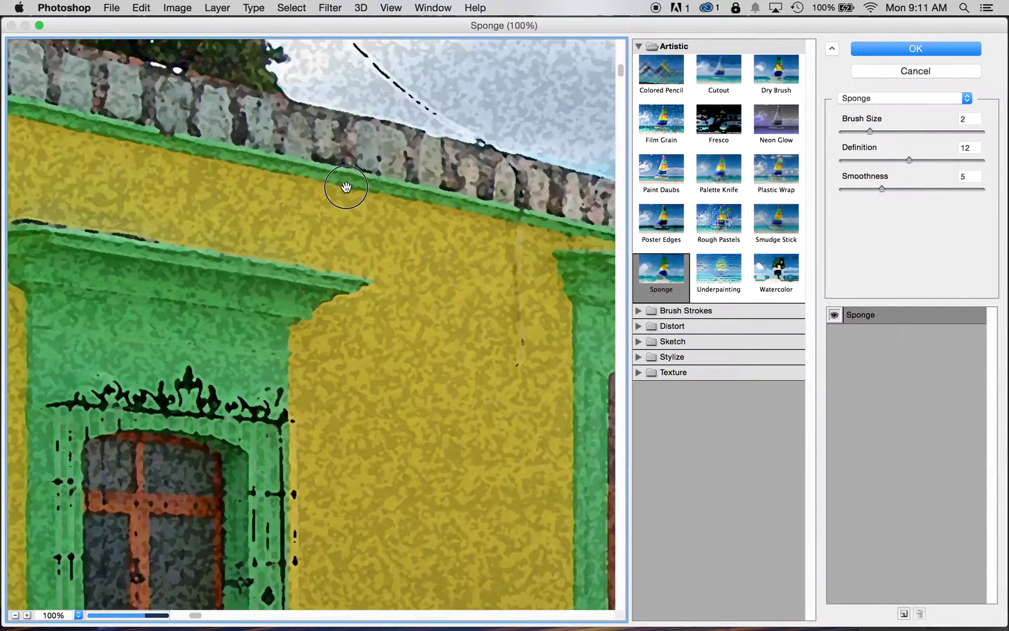
left_click(719, 270)
Try the Watercolor filter on the man and red car with Brush Detail 12 and Shadow Intensity 4.
left_click(776, 282)
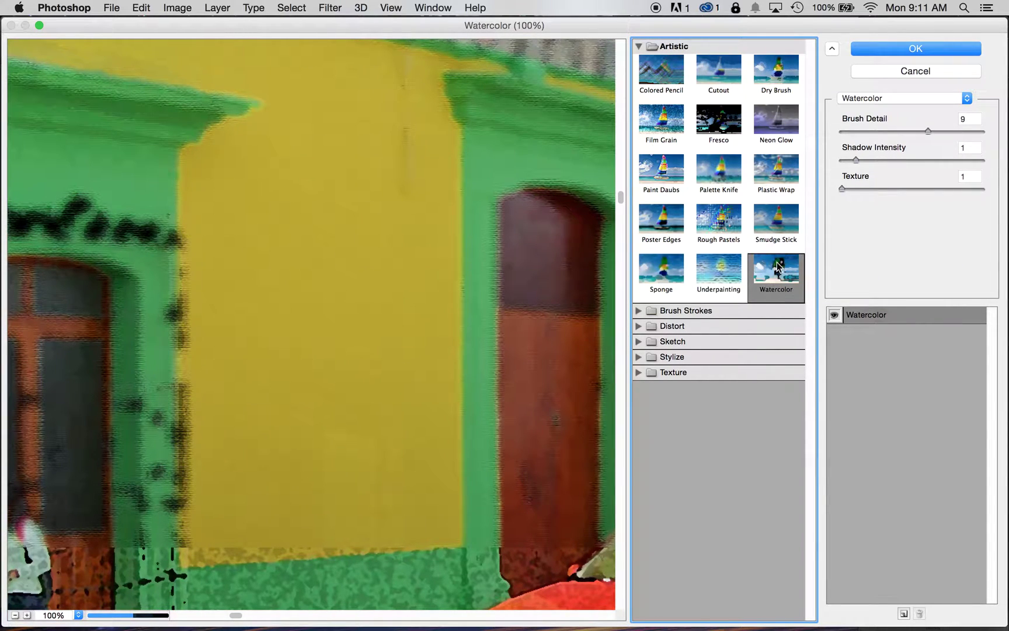
scroll(516, 419, "right", 8)
scroll(516, 419, "down", 4)
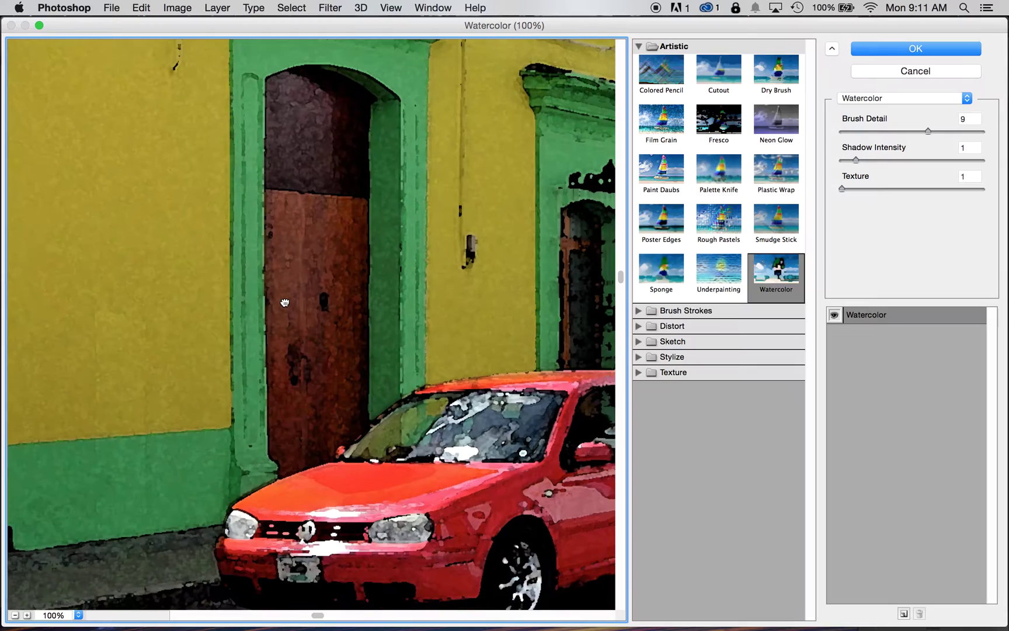
scroll(349, 333, "right", 5)
scroll(350, 334, "down", 4)
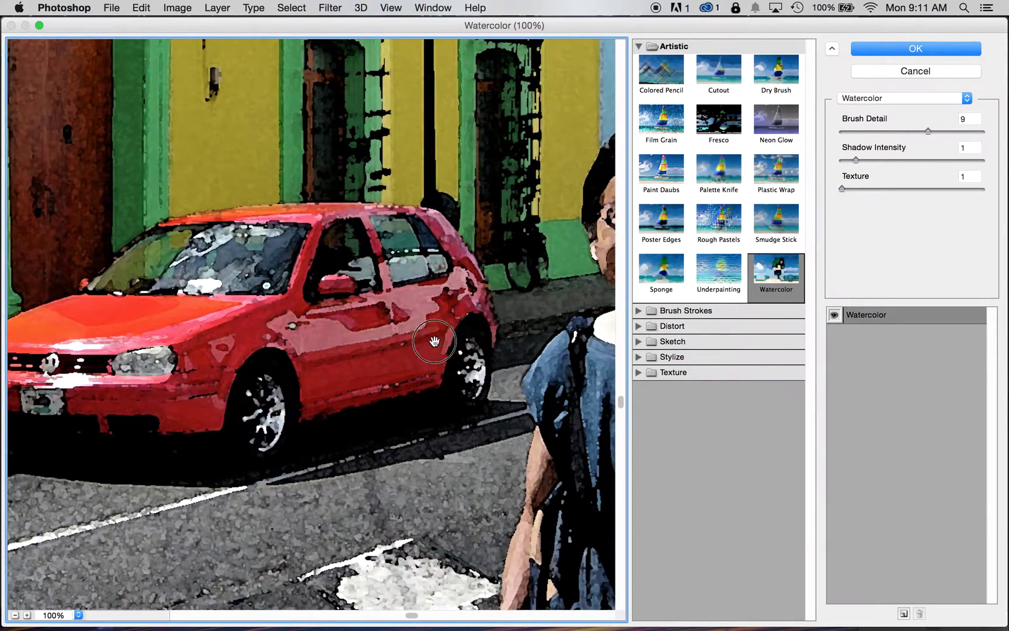
scroll(180, 360, "right", 6)
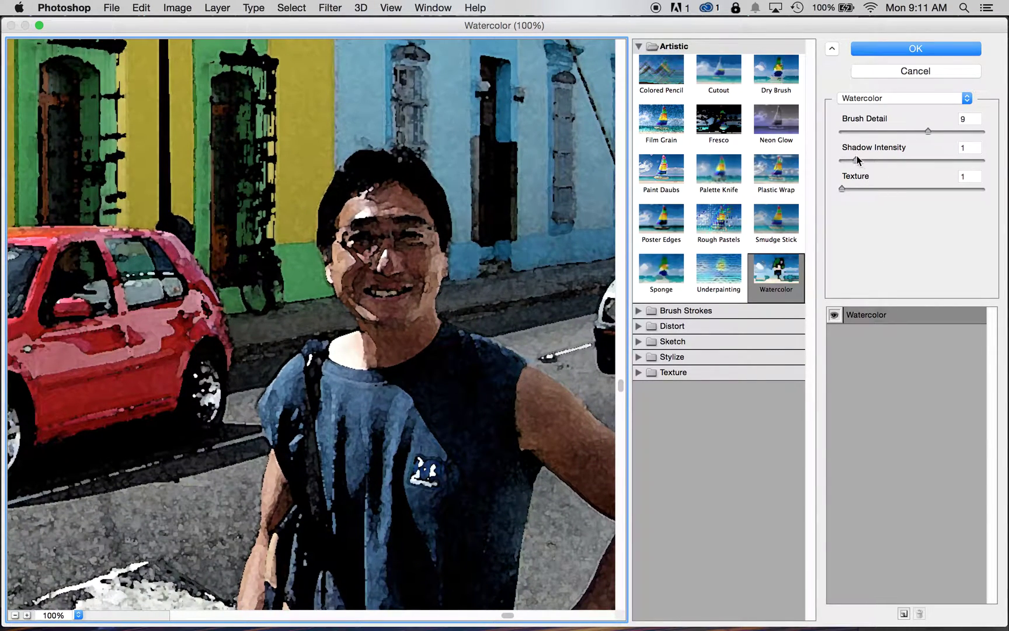
left_click_drag(930, 131, 965, 129)
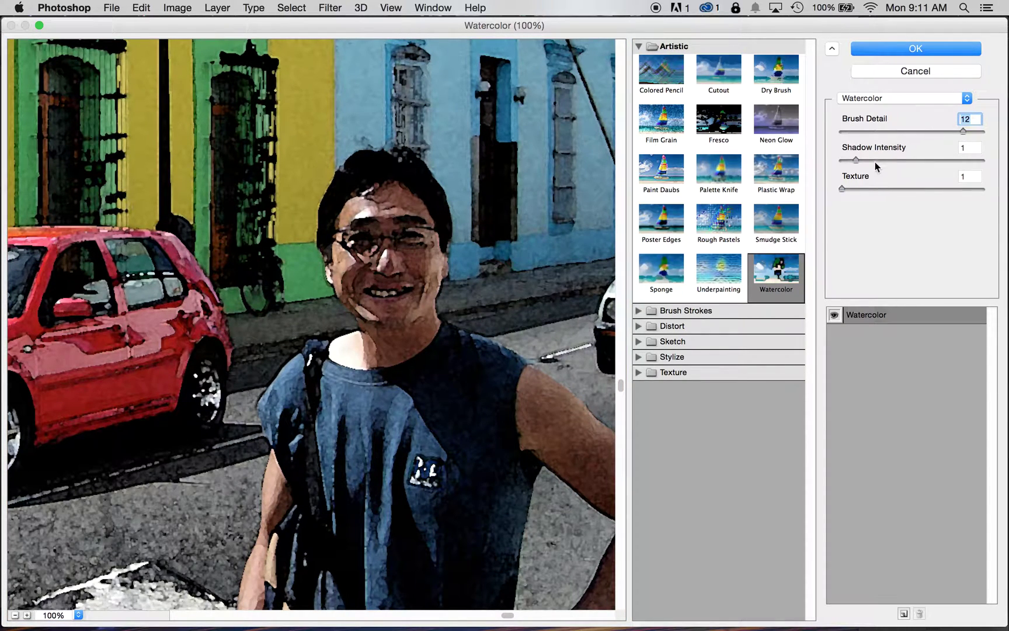
left_click_drag(854, 156, 897, 167)
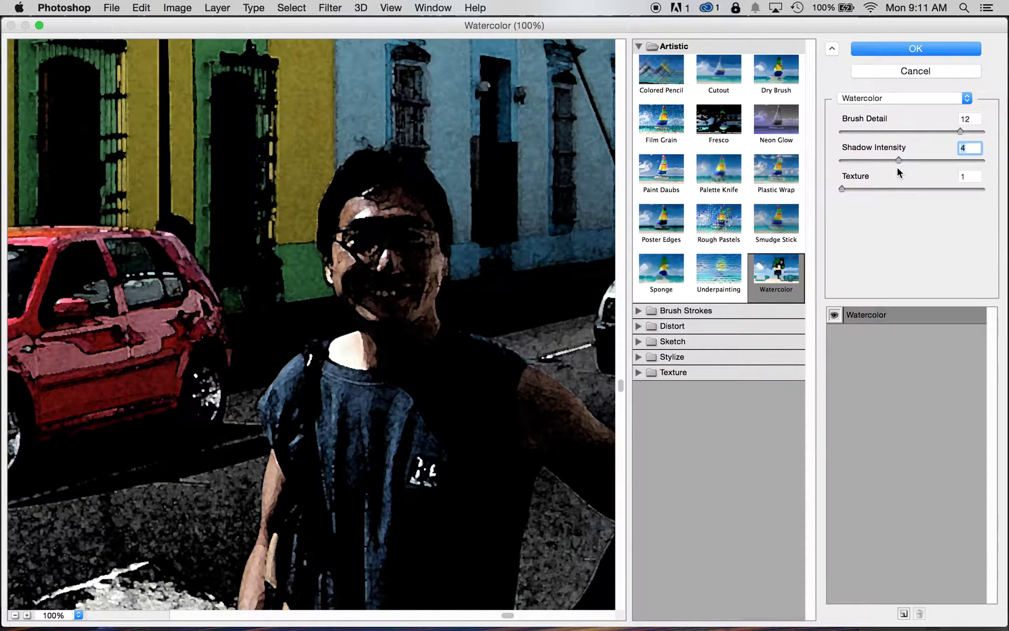
Switch to the Artistic Neon Glow filter with Glow Size 17 and Glow Brightness 21.
left_click(789, 124)
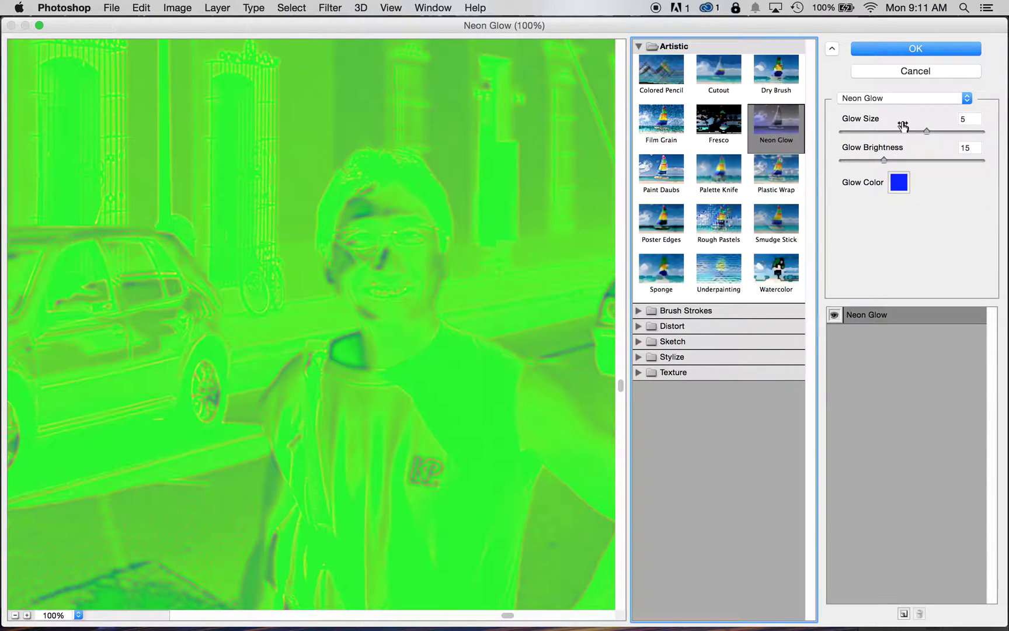
left_click_drag(927, 131, 962, 129)
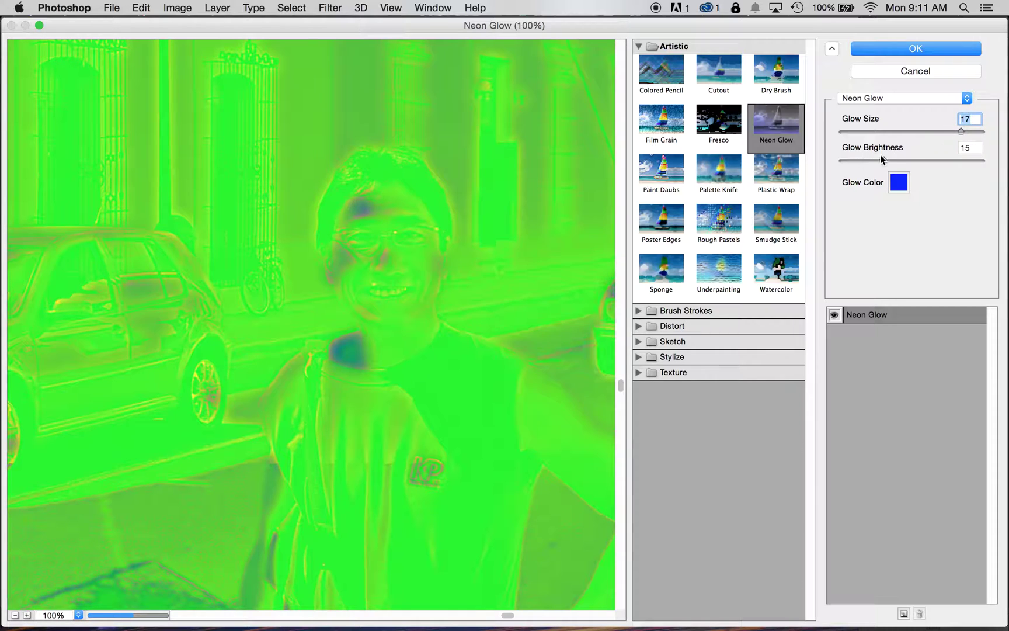
left_click_drag(880, 158, 901, 168)
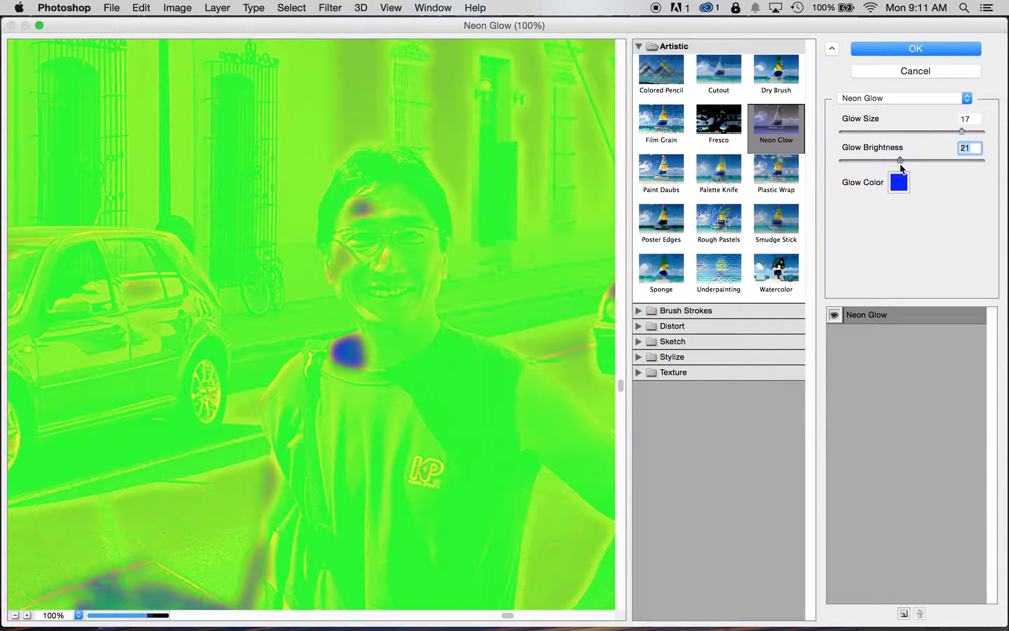
Try a Glow Size of -11 for the Neon Glow filter and settle on -7.
left_click_drag(962, 131, 897, 131)
left_click(885, 136)
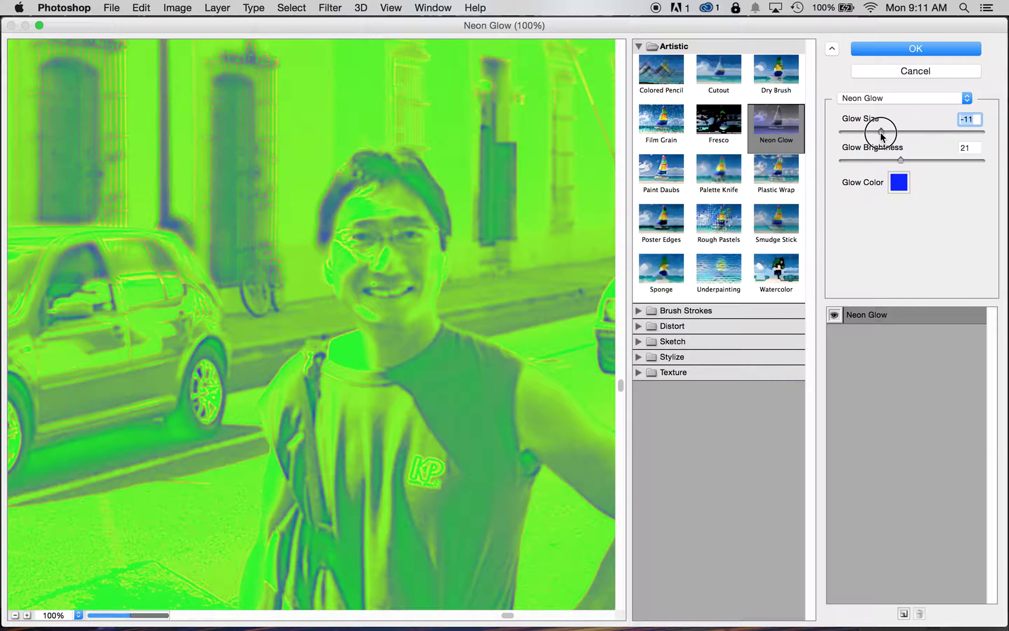
left_click(895, 135)
mouse_move(895, 134)
left_mouse_down()
mouse_move(908, 129)
mouse_move(883, 137)
mouse_move(893, 139)
left_mouse_up()
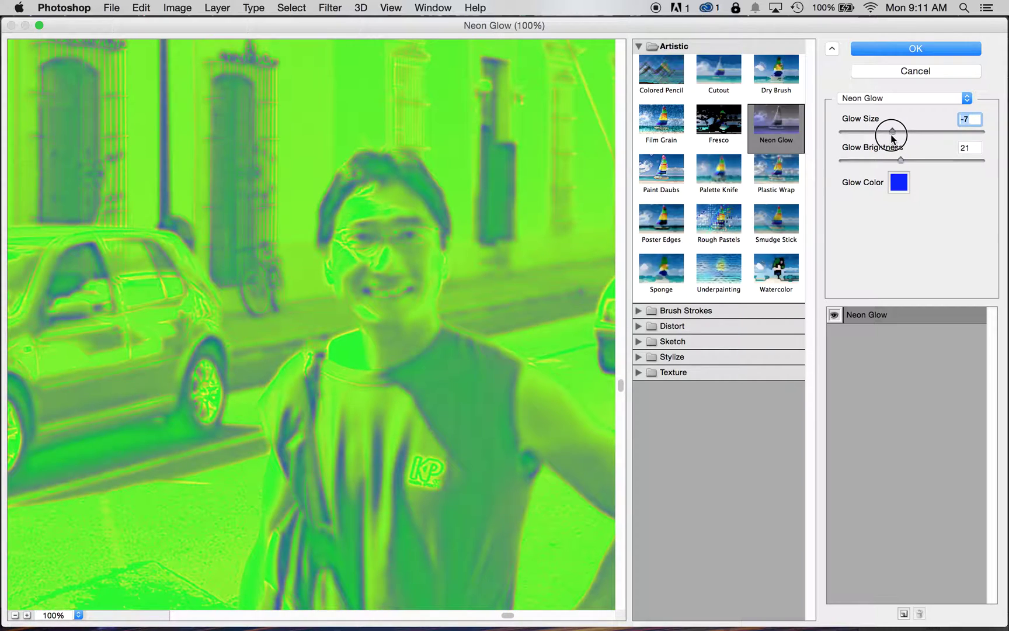
Examine the Neon Glow effect across the street photo, reducing the preview to 50%.
left_click_drag(421, 439, 548, 149)
left_click_drag(408, 335, 552, 101)
left_click_drag(467, 179, 580, 453)
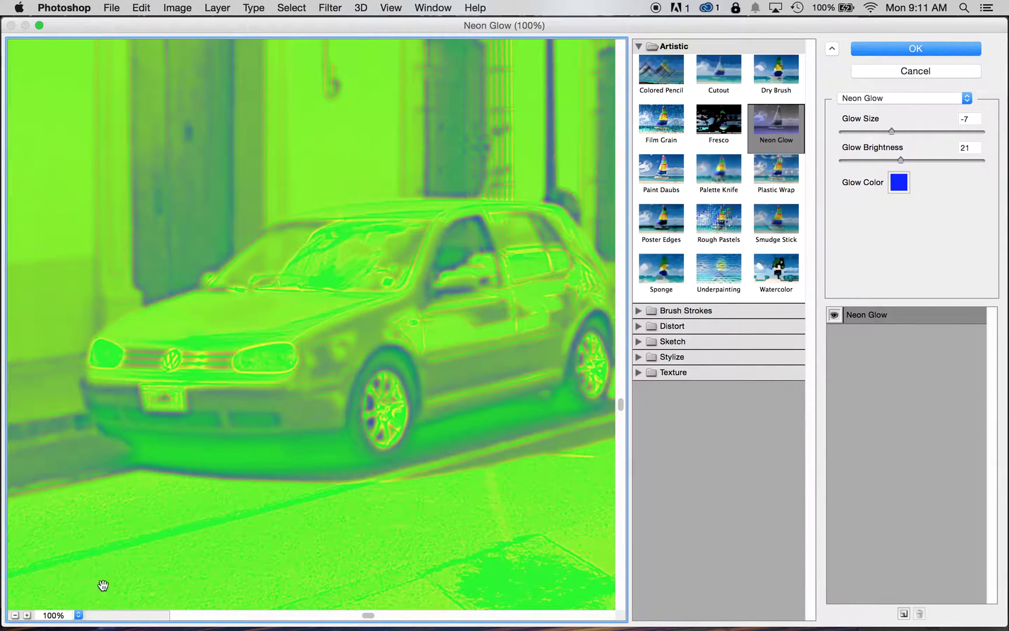
left_click(78, 615)
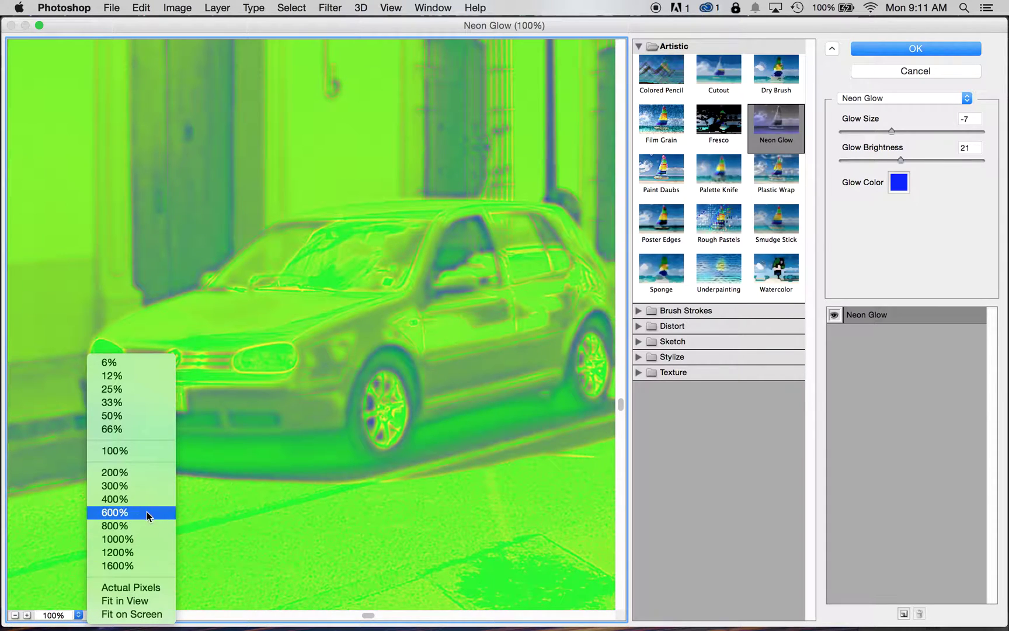
left_click(155, 415)
left_click_drag(492, 271, 459, 142)
left_click_drag(522, 279, 380, 275)
left_click_drag(313, 403, 547, 287)
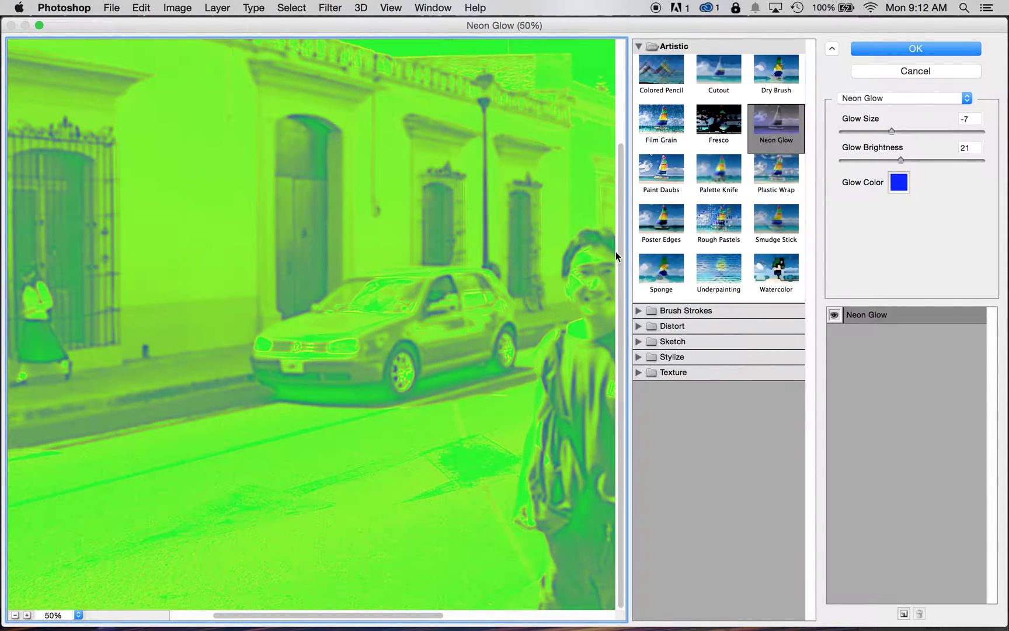
Try an orange glow color (ff9c00) for the Neon Glow filter and view it on the man and cars.
left_click(899, 185)
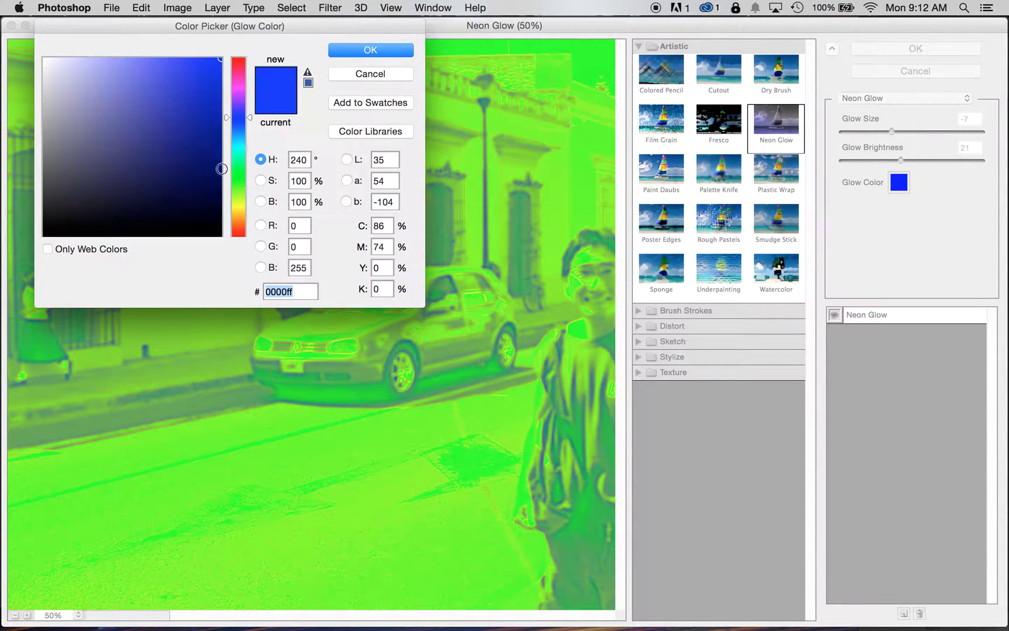
mouse_move(237, 212)
left_mouse_down()
mouse_move(238, 227)
mouse_move(237, 217)
left_mouse_up()
left_click(349, 46)
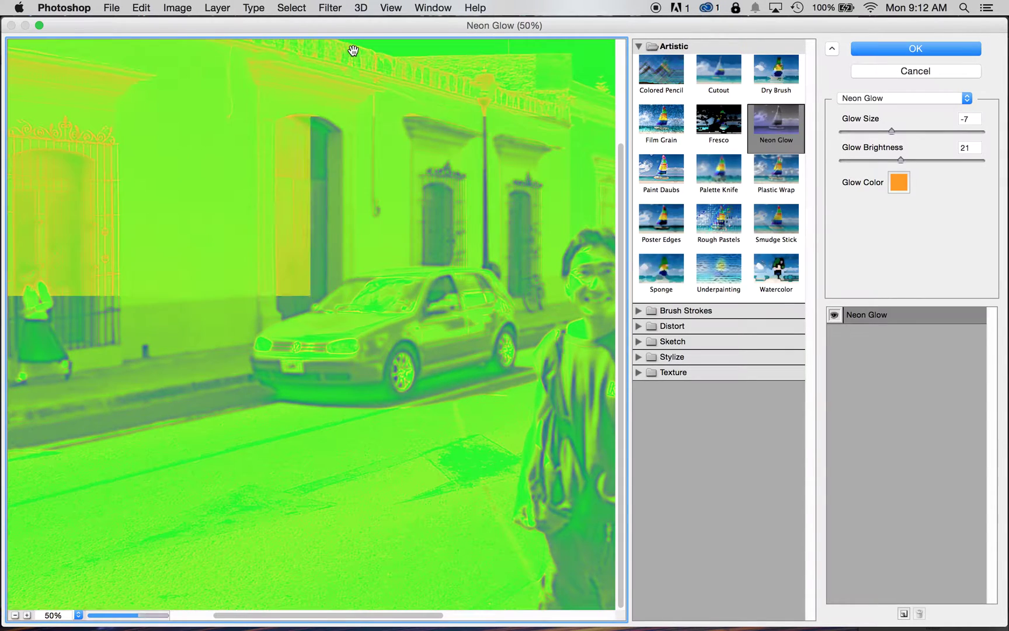
left_click_drag(431, 383, 234, 399)
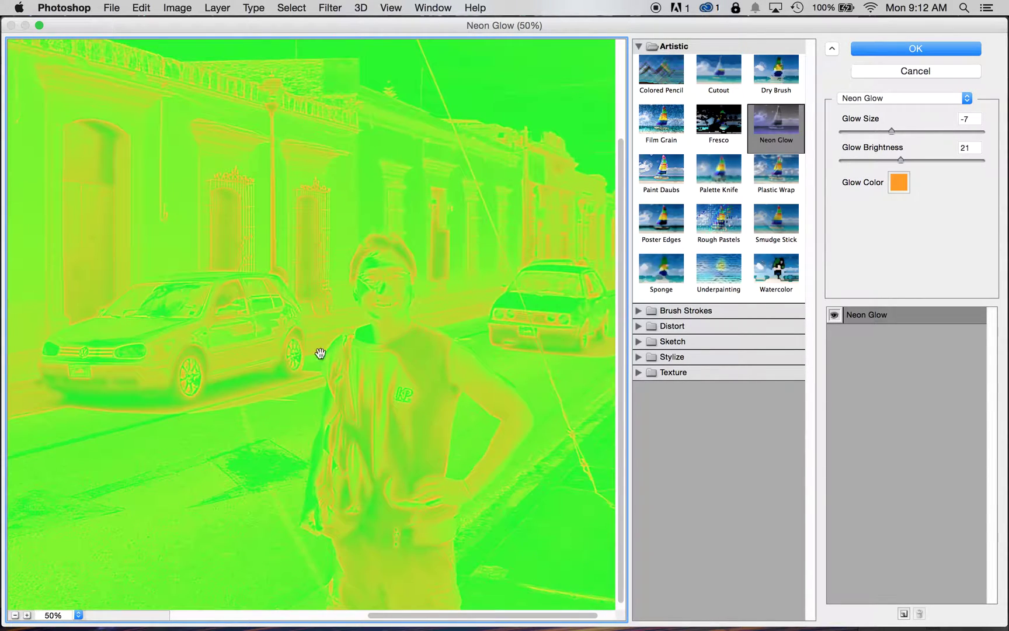
Set the Neon Glow filter's glow color to bright magenta and examine the effect across the photo.
left_click(900, 183)
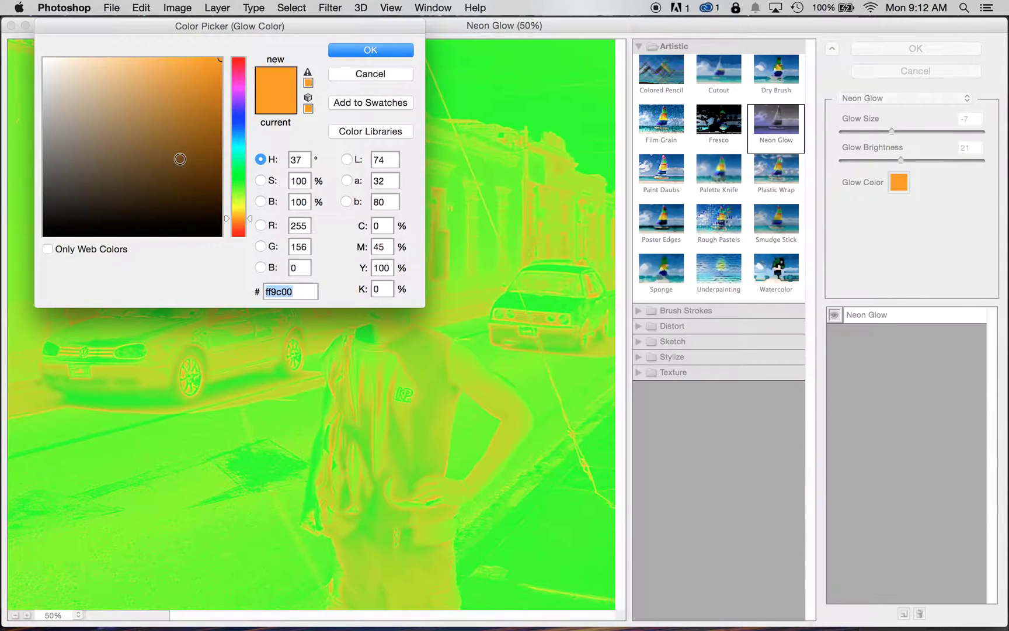
mouse_move(238, 124)
left_mouse_down()
mouse_move(250, 81)
mouse_move(241, 85)
mouse_move(269, 82)
left_mouse_up()
left_click(372, 50)
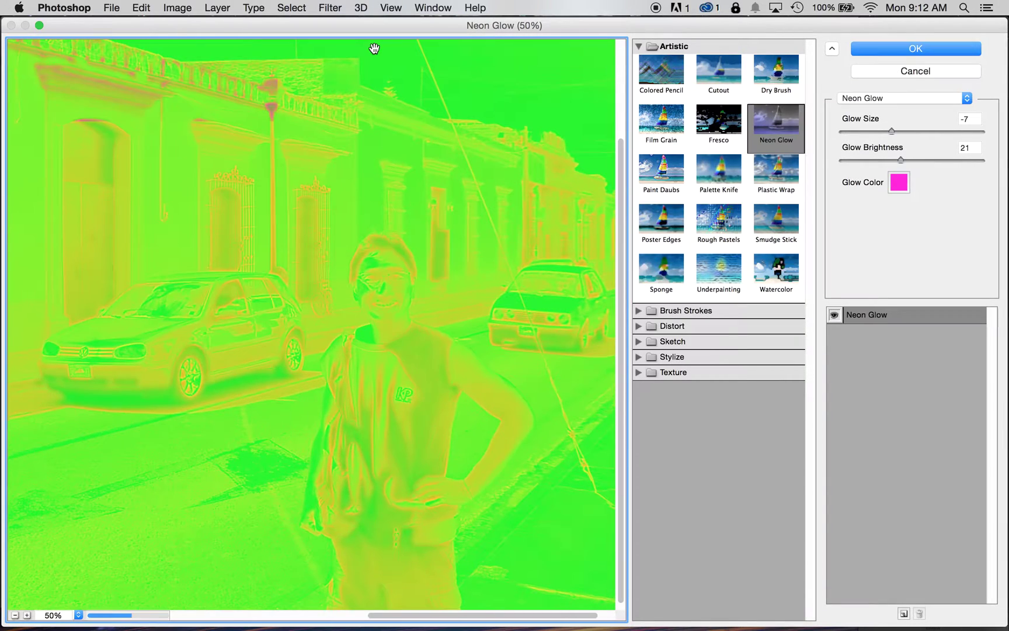
left_click_drag(358, 384, 506, 360)
left_click_drag(506, 317, 386, 506)
mouse_move(464, 471)
left_mouse_down()
mouse_move(444, 299)
mouse_move(476, 340)
mouse_move(453, 342)
left_mouse_up()
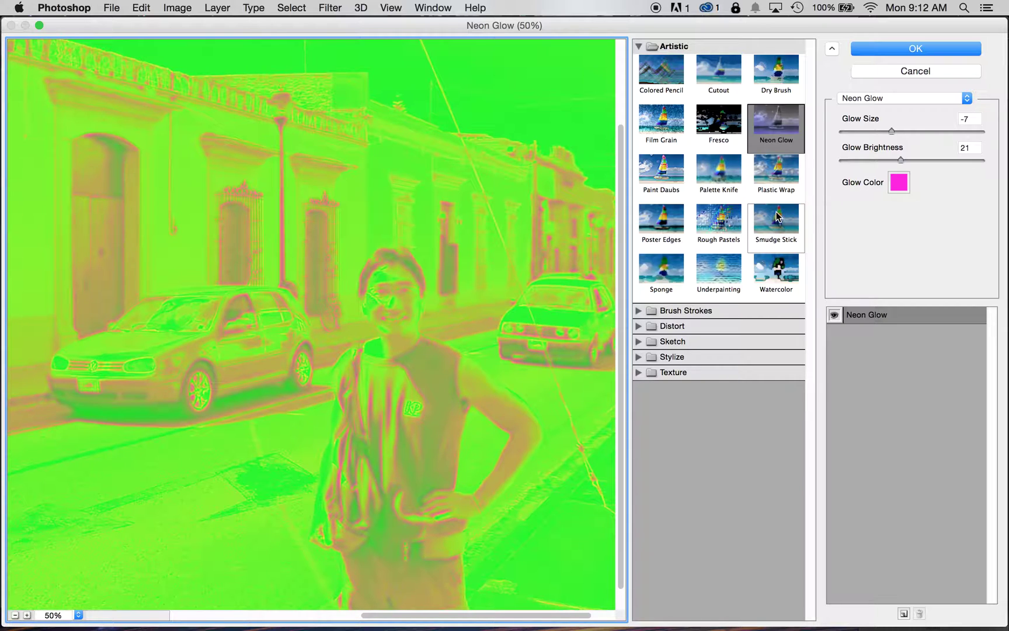
Preview the Paint Daubs, Poster Edges, Sponge, Underpainting, Watercolor, Smudge Stick and Plastic Wrap filters on the street photo.
left_click(663, 171)
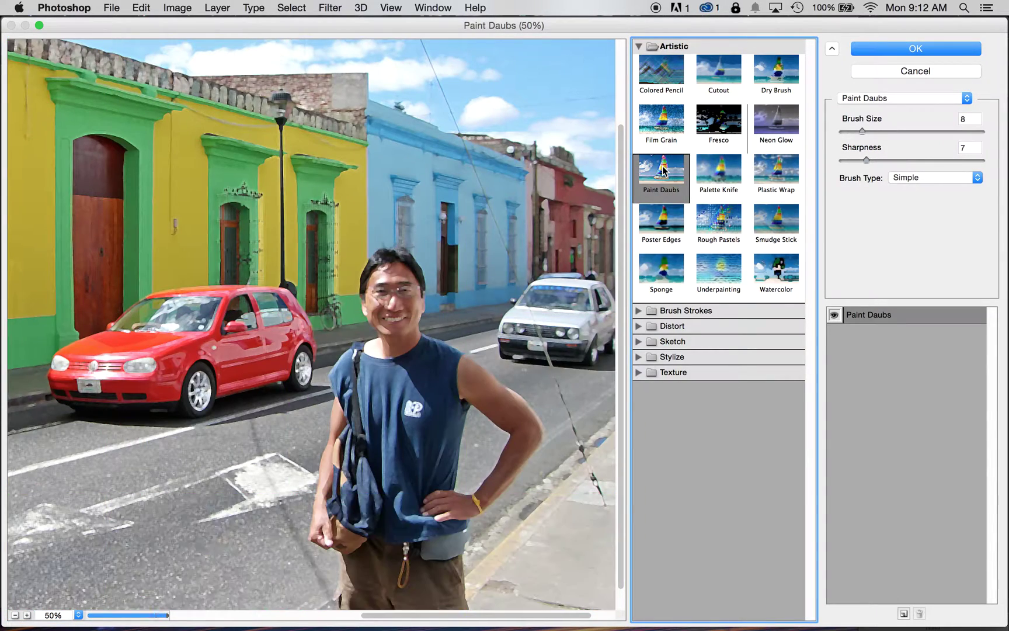
left_click(673, 239)
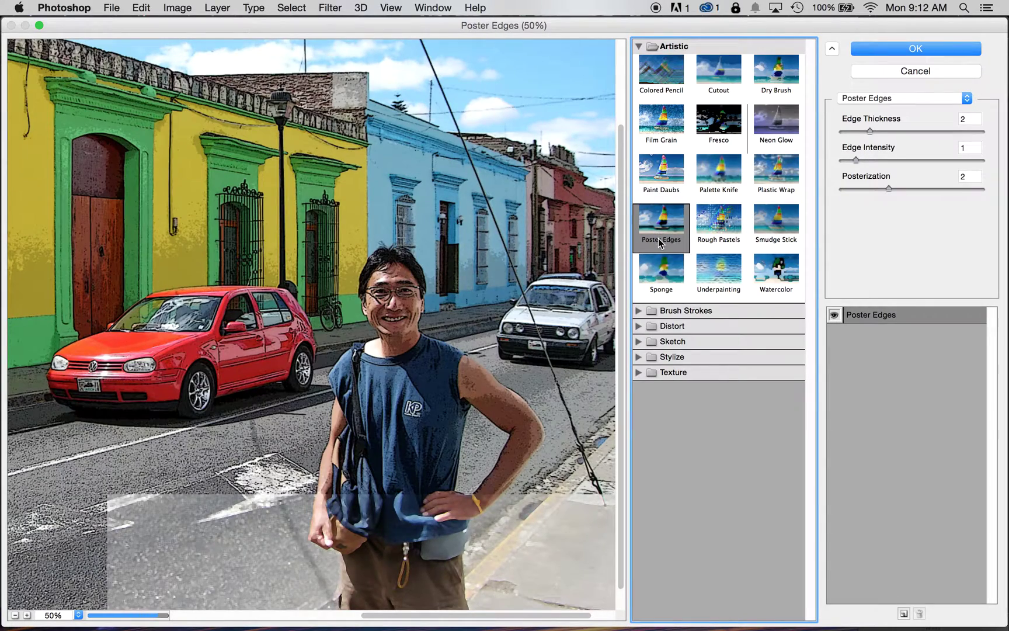
left_click(660, 271)
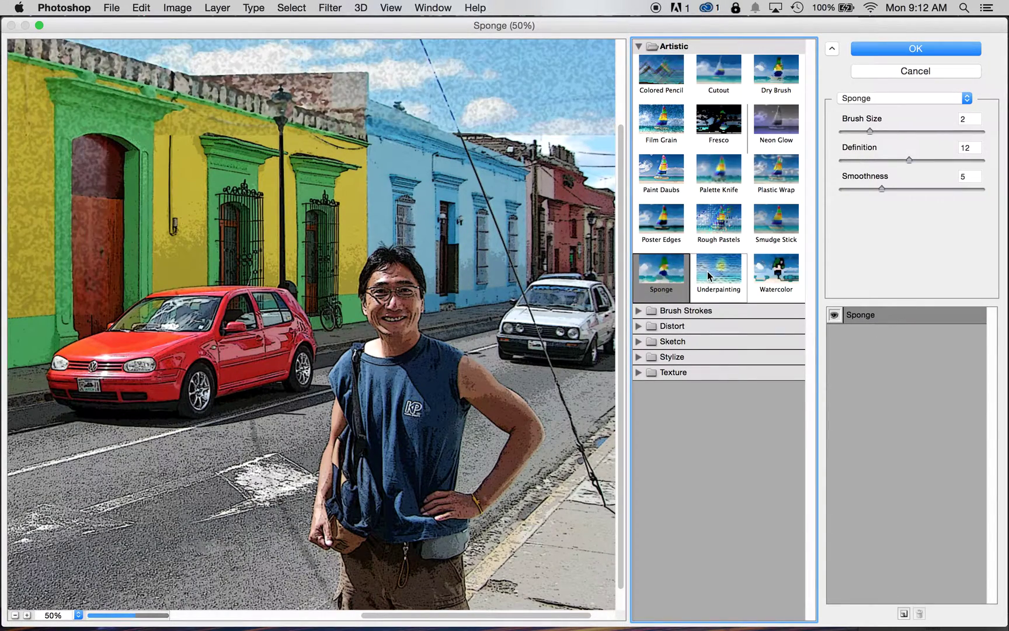
left_click(710, 275)
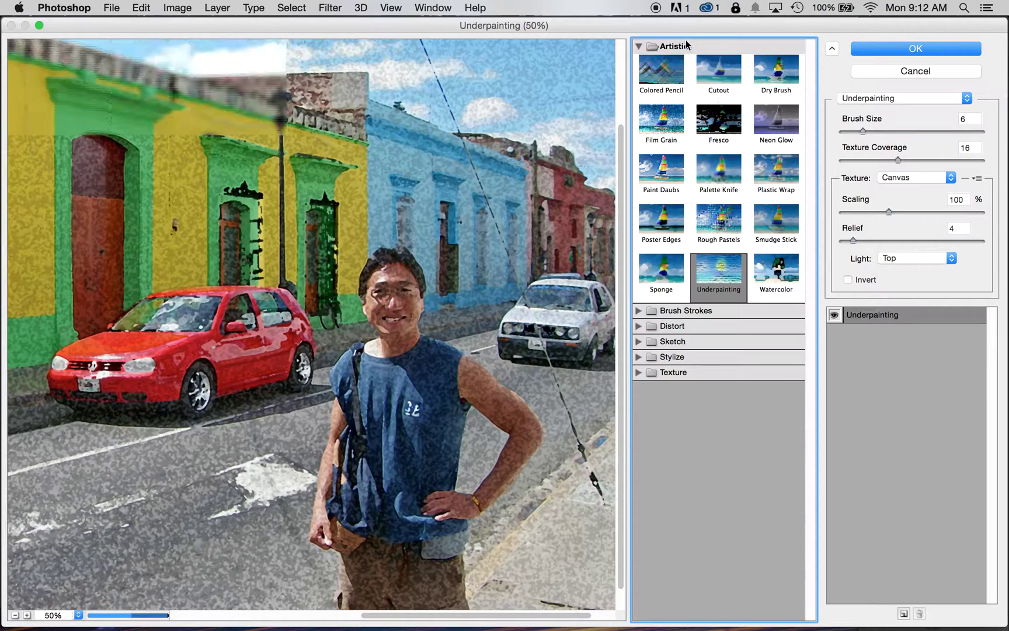
left_click(777, 276)
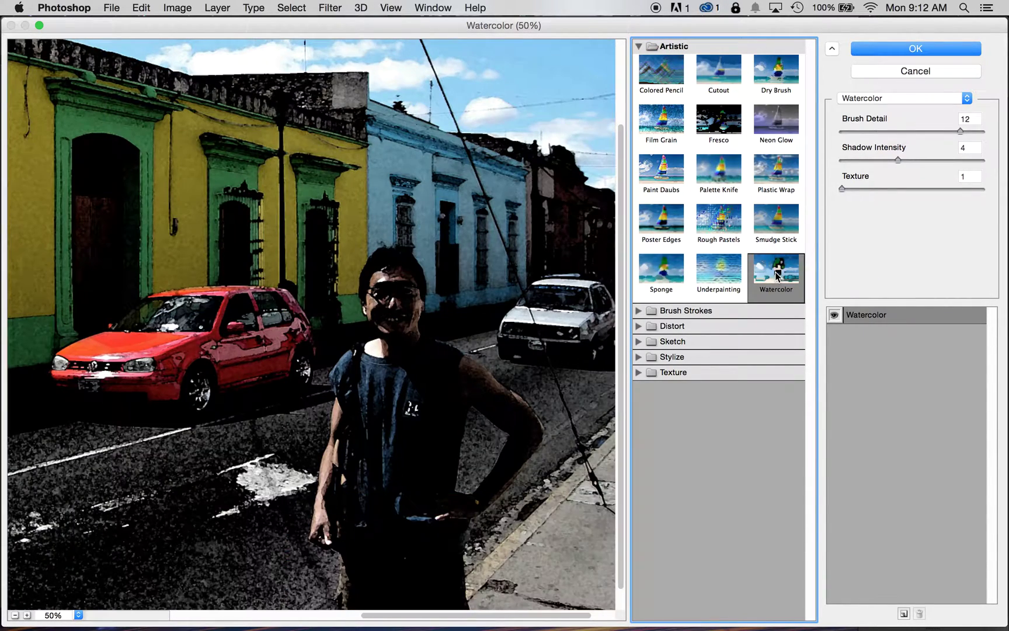
left_click(776, 229)
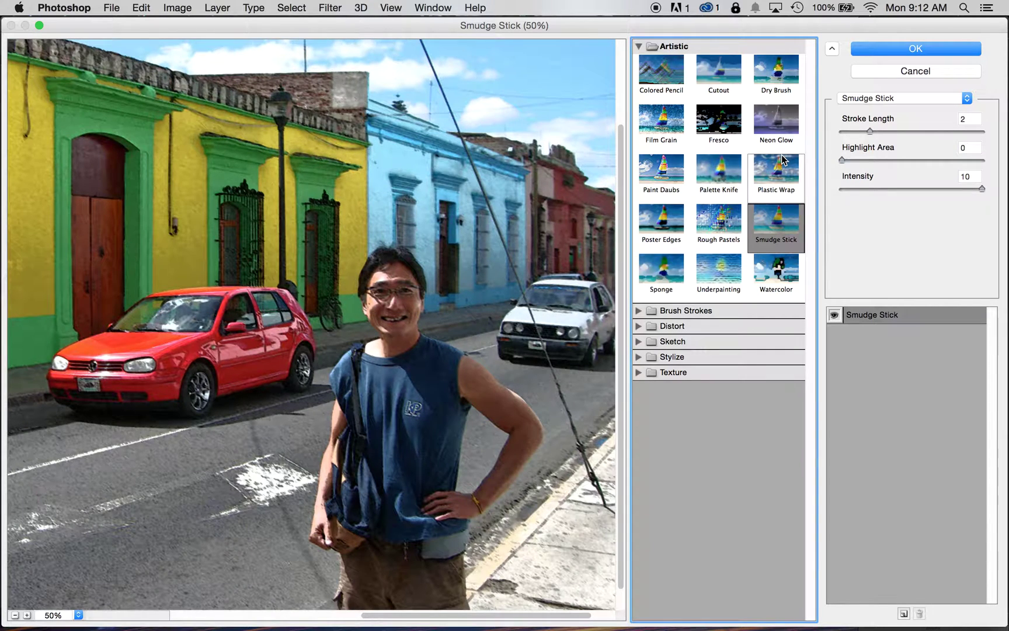
left_click(784, 161)
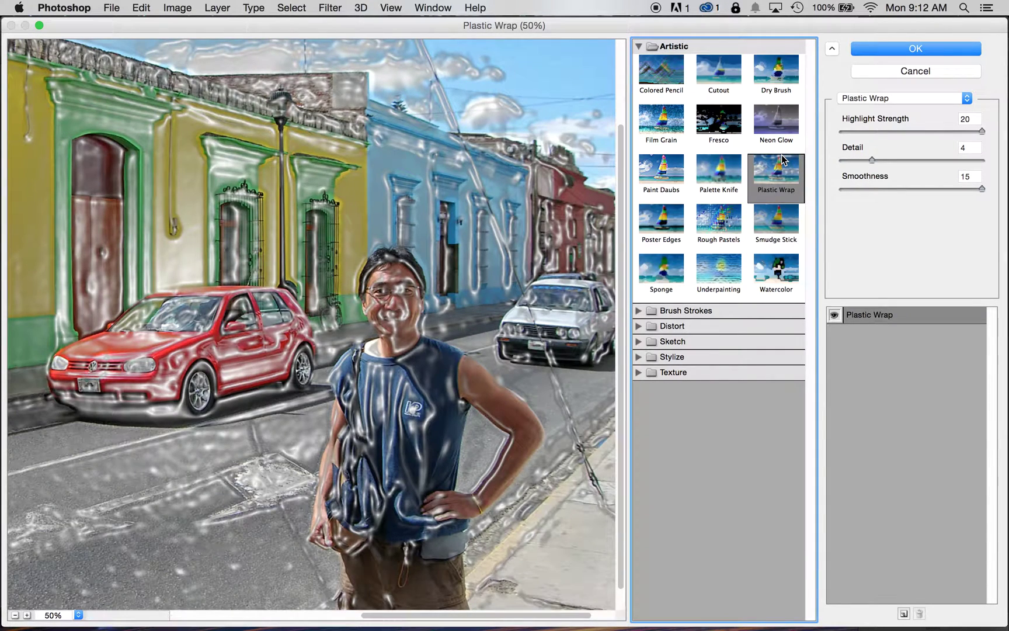
Apply the Neon Glow filter to the background copy and save the image as a new TIFF numbered Image7 in Project 3 Photos.
left_click(784, 122)
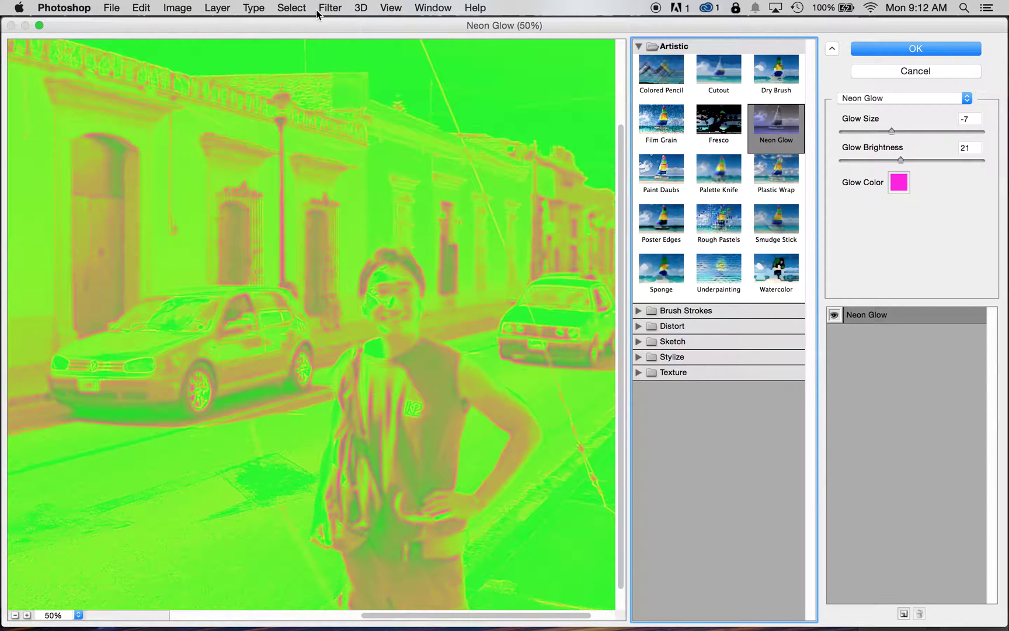
left_click(879, 48)
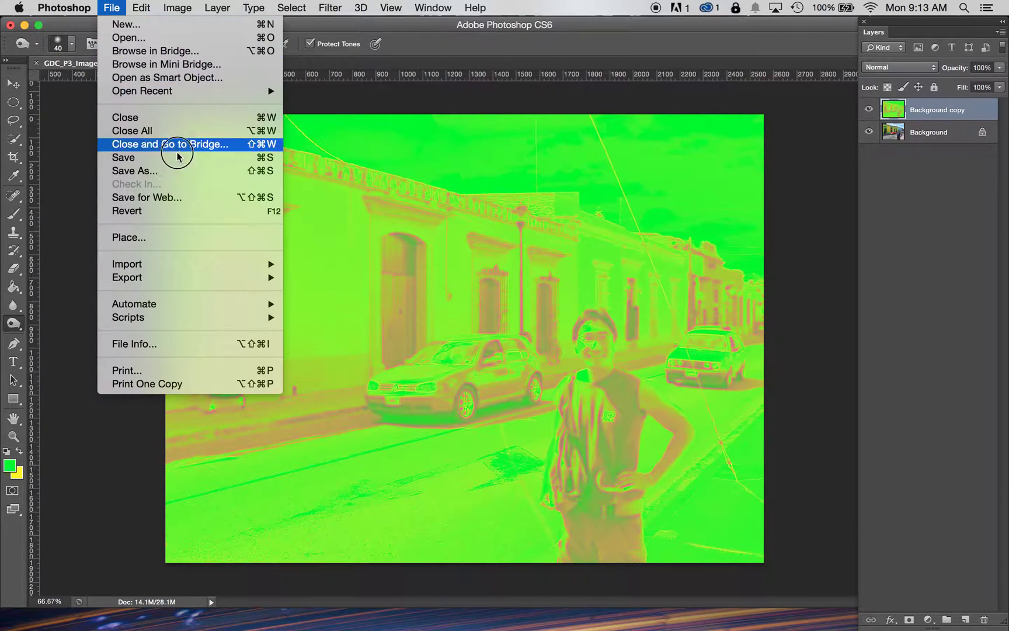
left_click(178, 169)
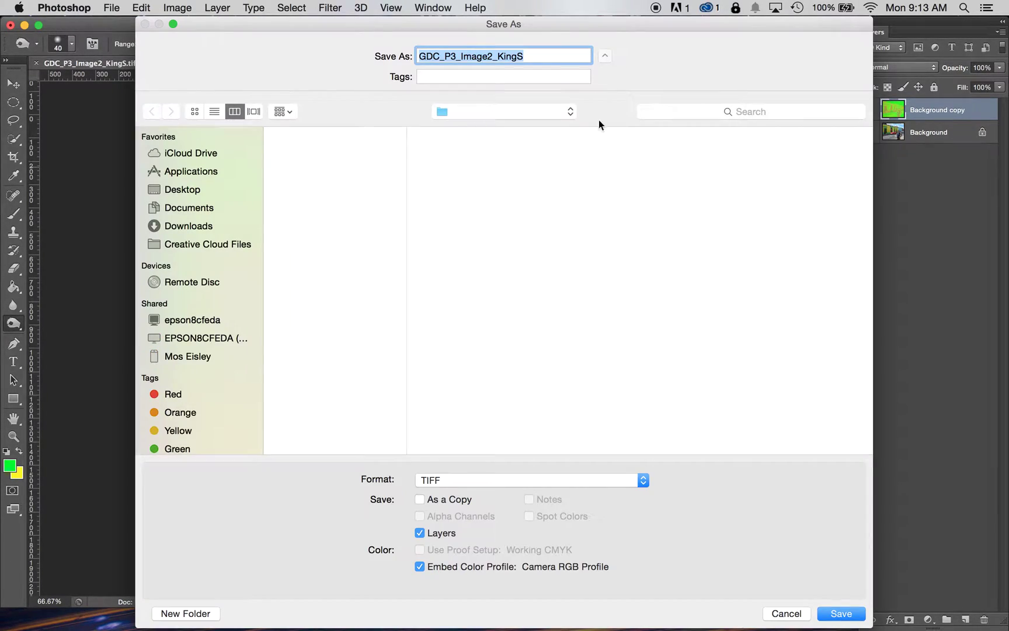
left_click(492, 54)
key("BackSpace")
type("7")
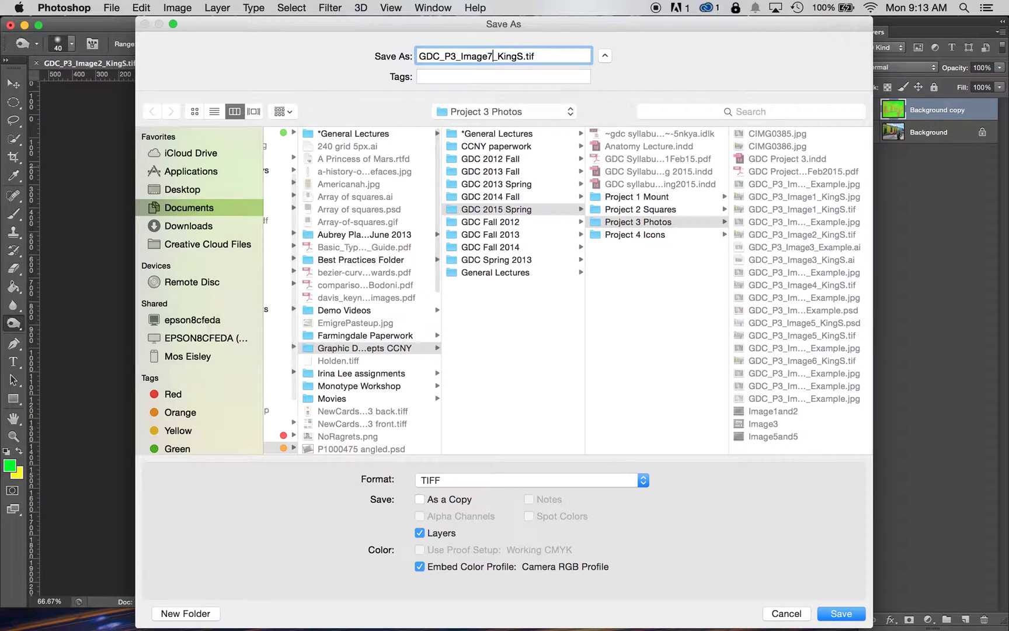
key("Return")
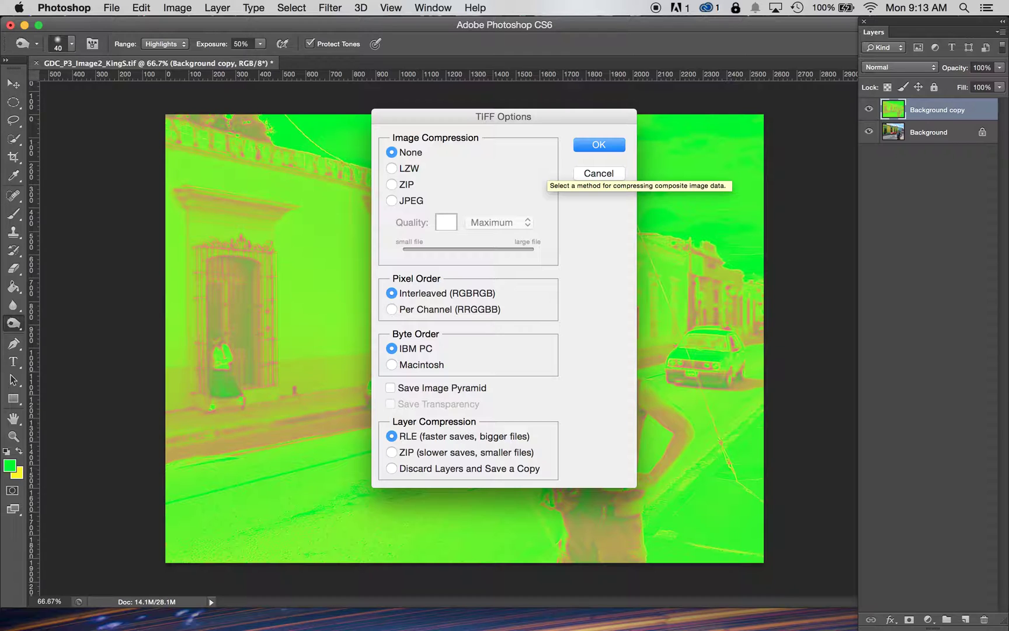
key("Return")
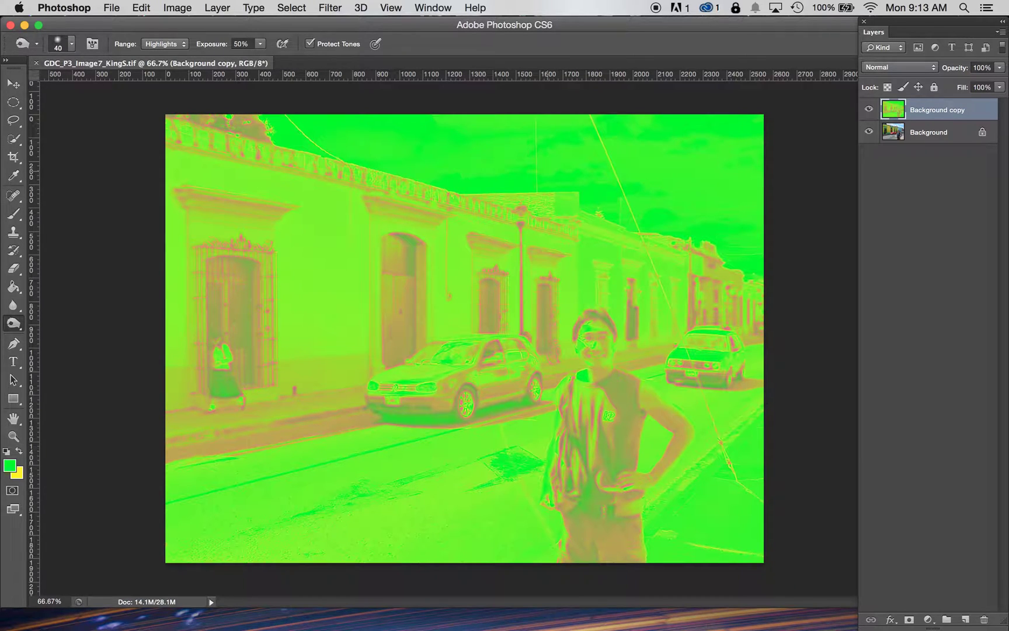
Close the Image7 file and open the Image2 TIFF from the Project 3 Photos folder.
key("super+w")
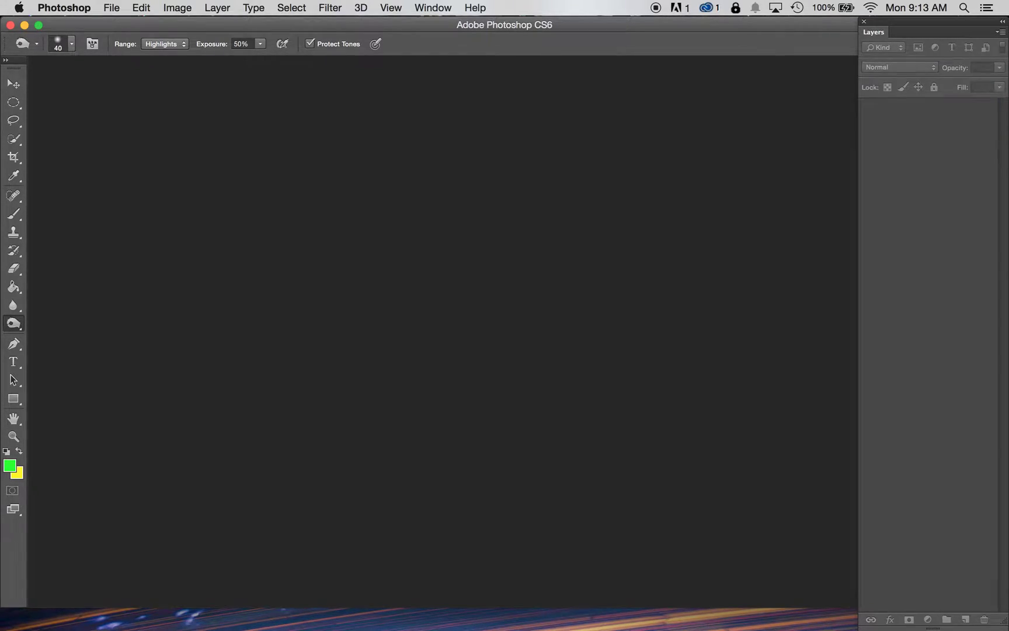
key("super+o")
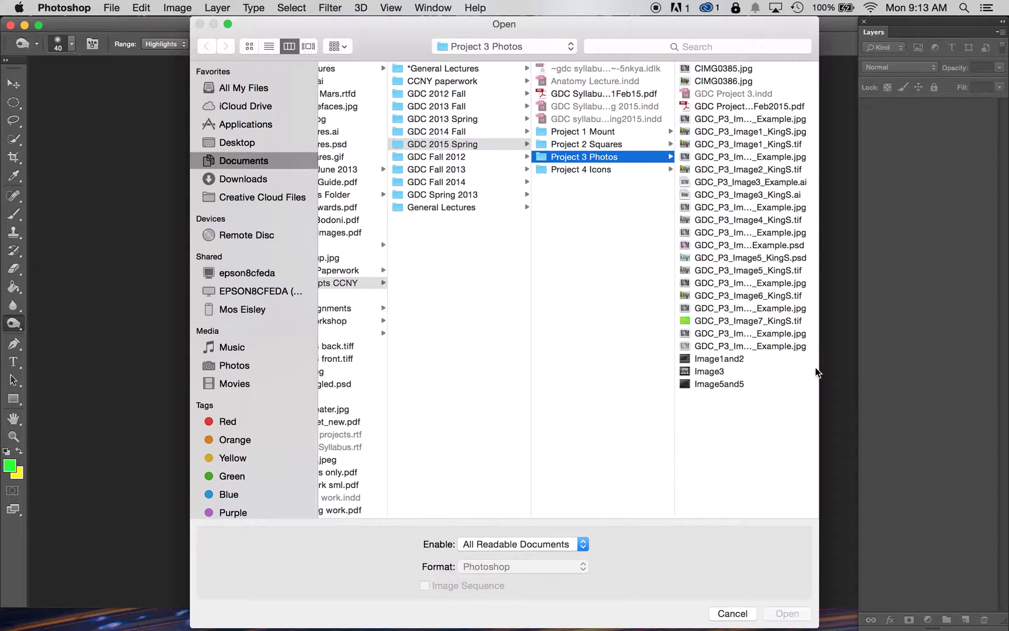
left_click_drag(820, 366, 925, 344)
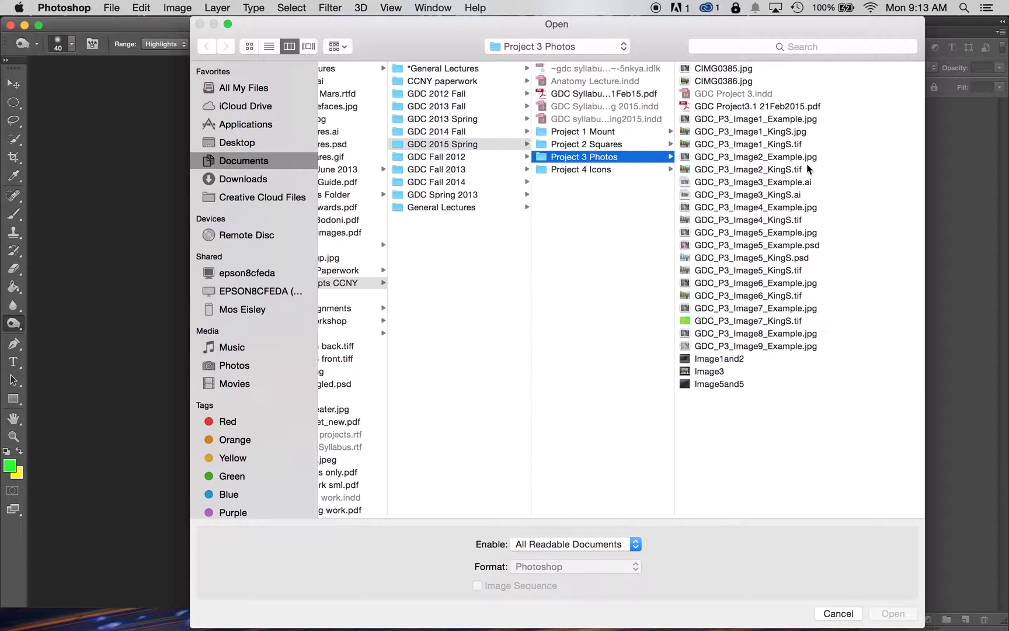
left_click(794, 171)
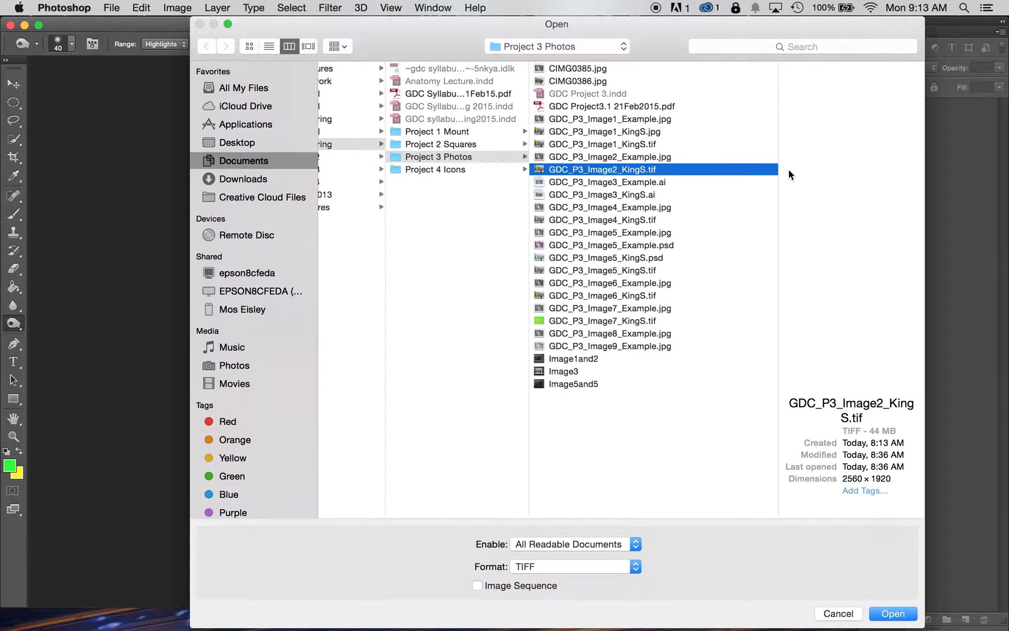
key("Return")
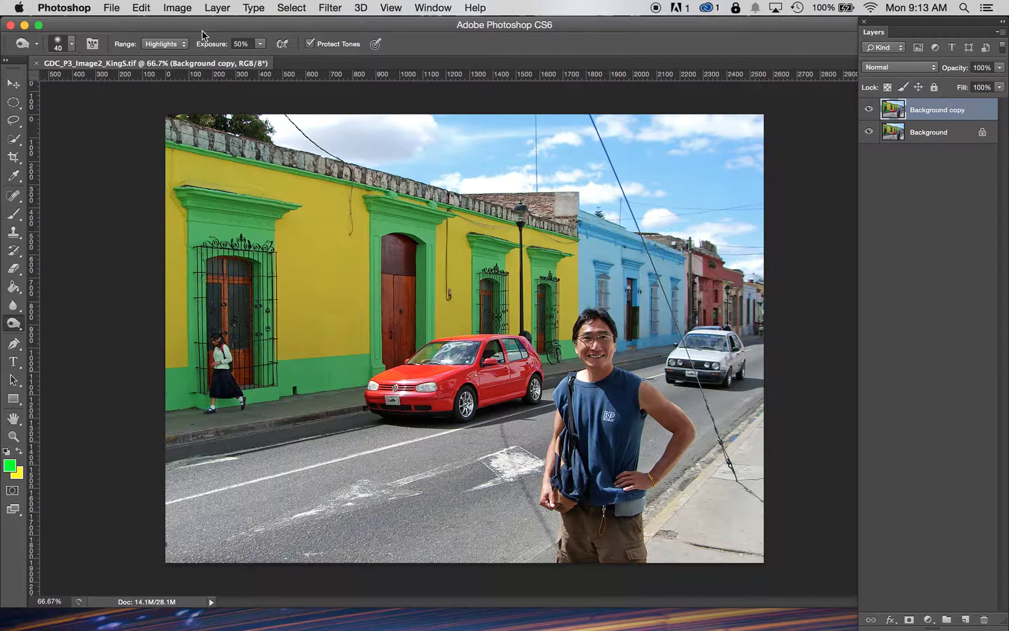
Open the Filter Gallery for the background copy and choose the Accented Edges filter from the Brush Strokes group.
left_click(330, 7)
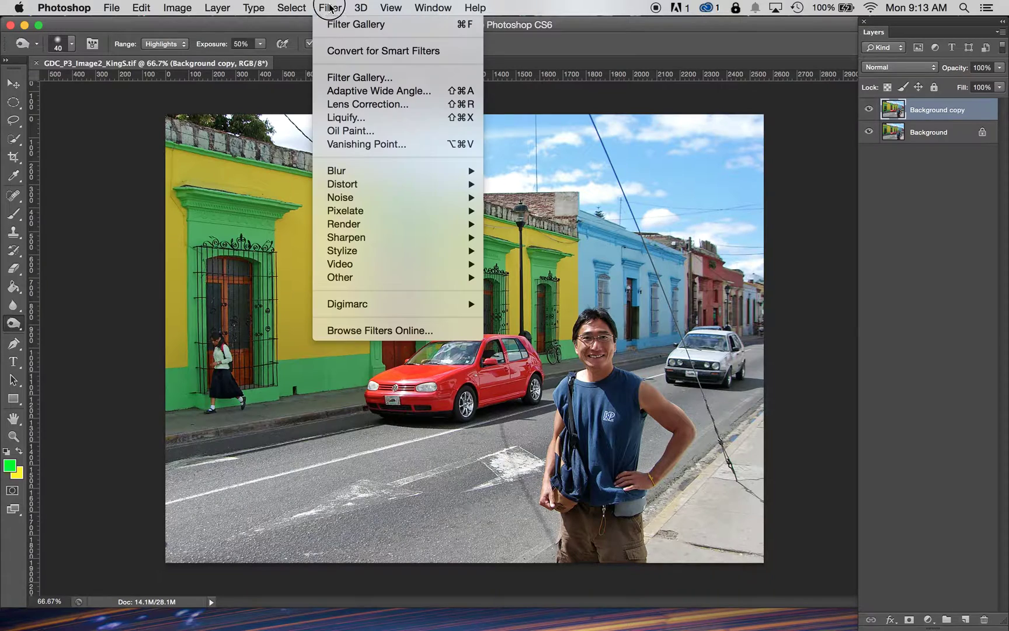
mouse_move(391, 177)
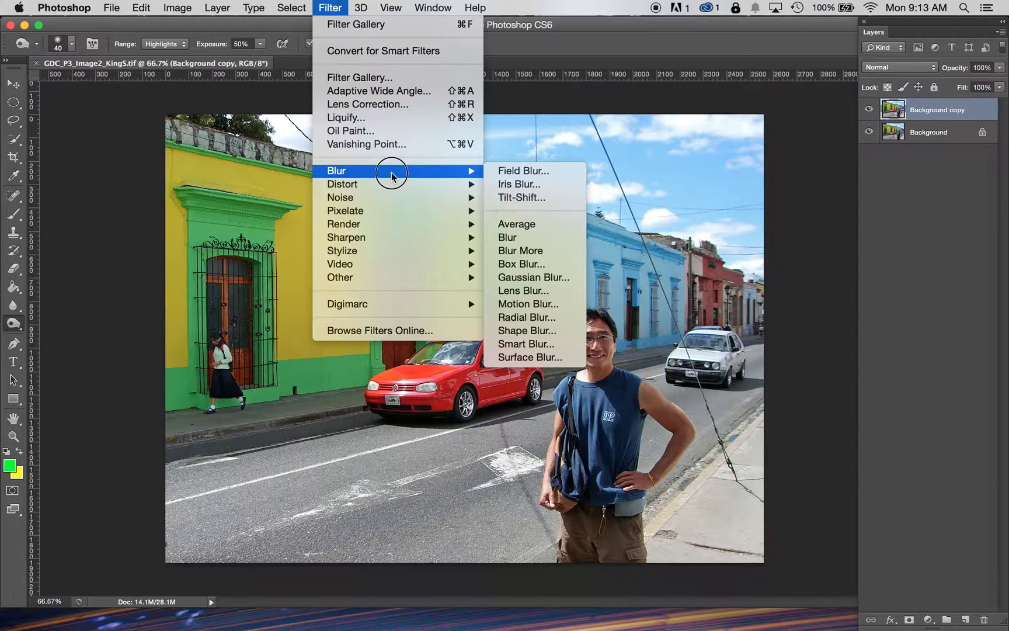
left_click(391, 81)
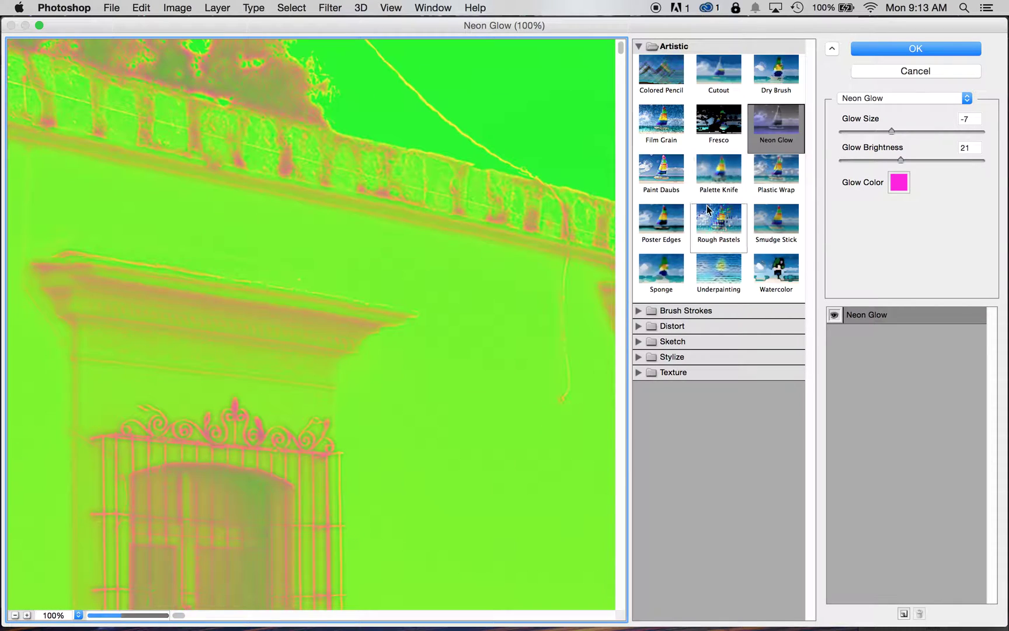
left_click(639, 310)
left_click(655, 342)
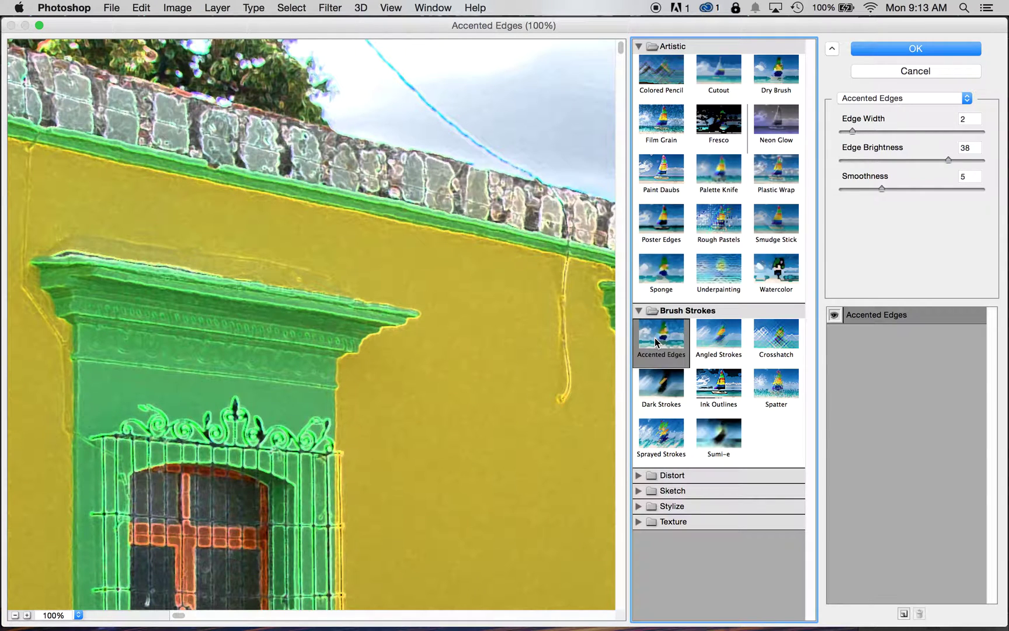
Examine the Accented Edges effect on the man and cars at 50% preview size.
left_click(78, 616)
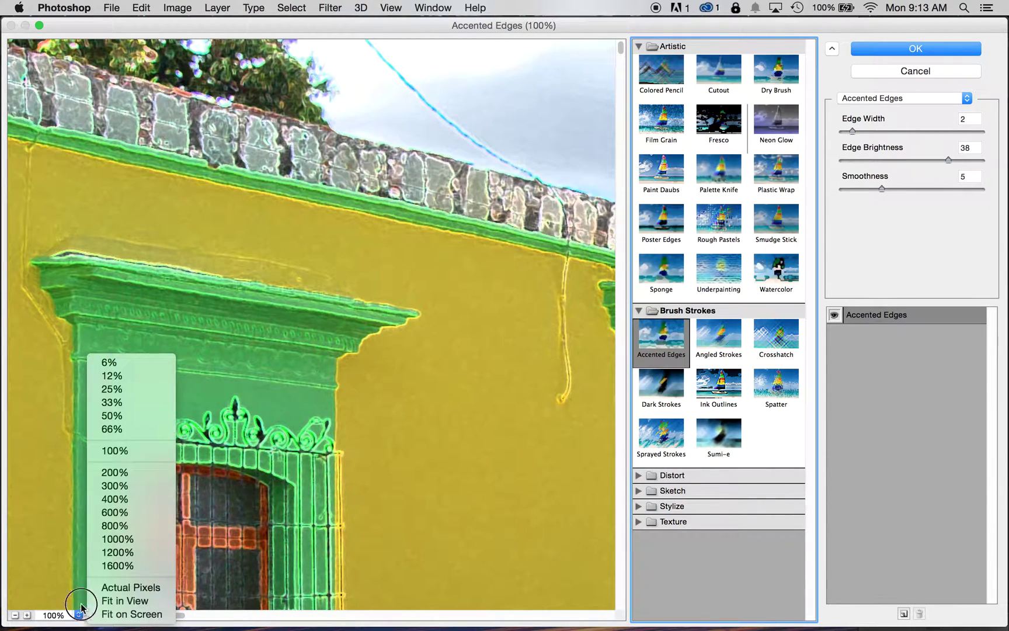
left_click(162, 415)
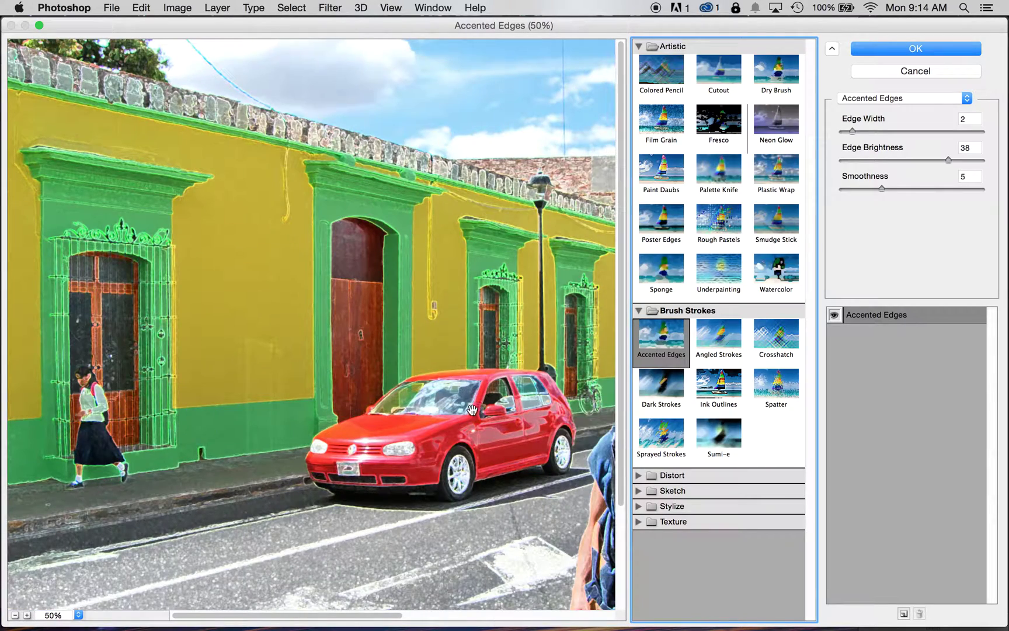
left_click_drag(472, 410, 277, 264)
left_click_drag(513, 419, 400, 372)
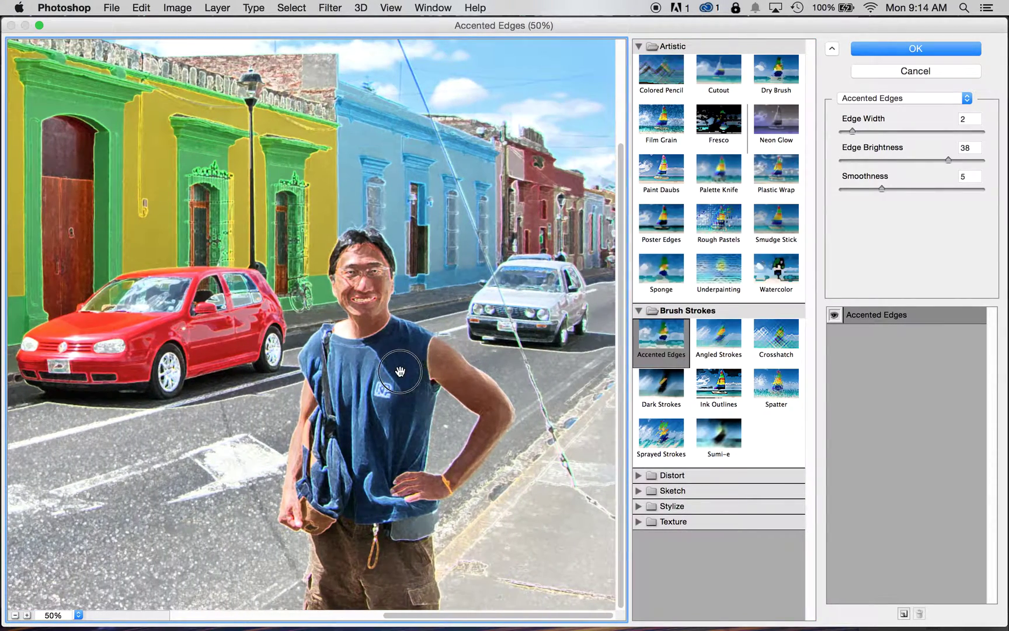
Preview the Sumi-e, Spatter, Ink Outlines and Sprayed Strokes brush stroke filters on the photo.
left_click(722, 436)
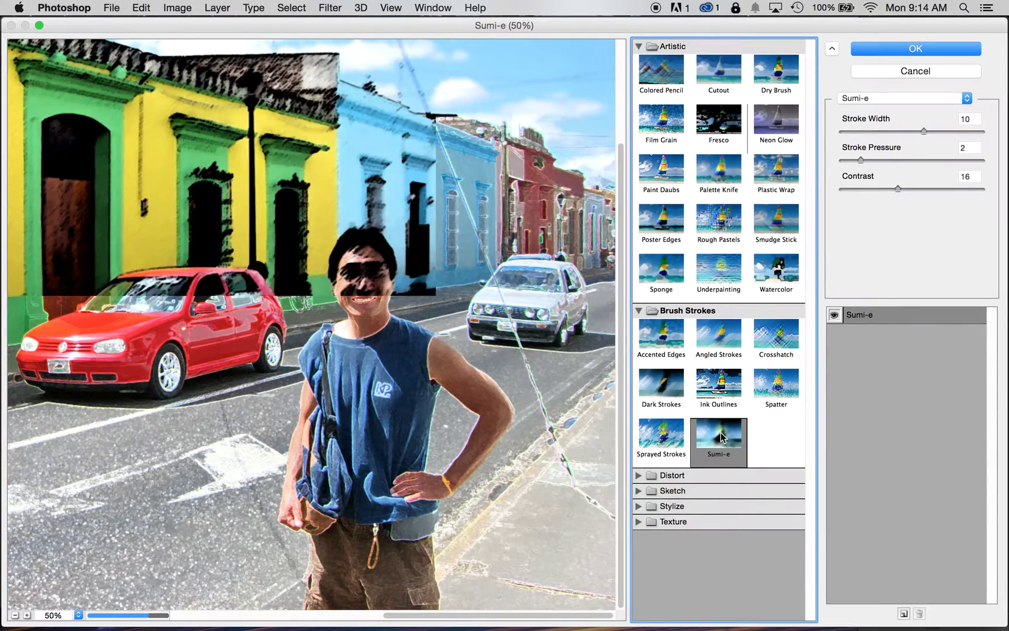
left_click(774, 391)
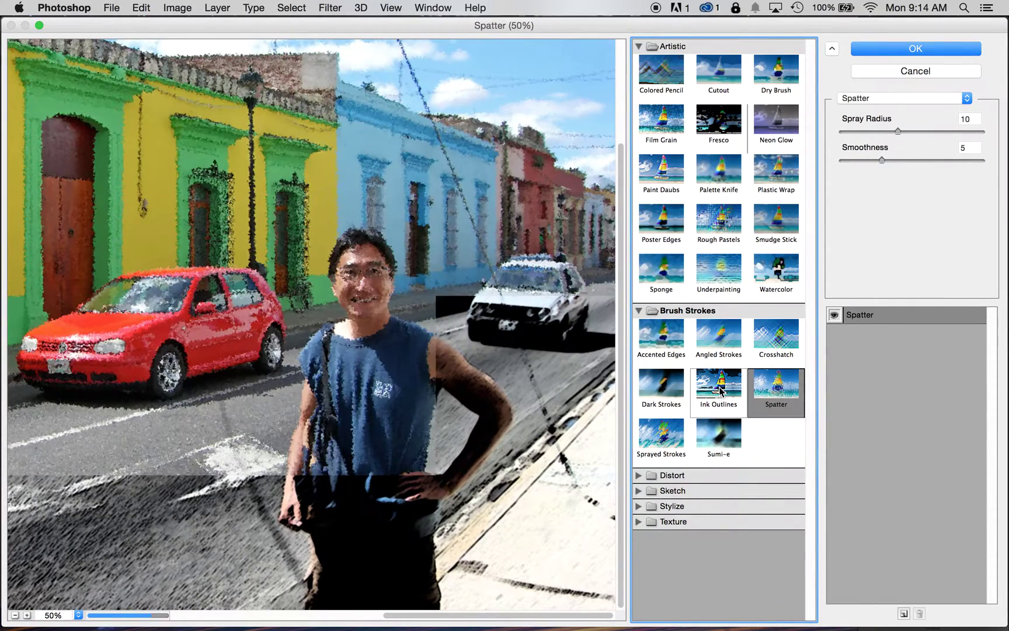
left_click(719, 386)
left_click(661, 437)
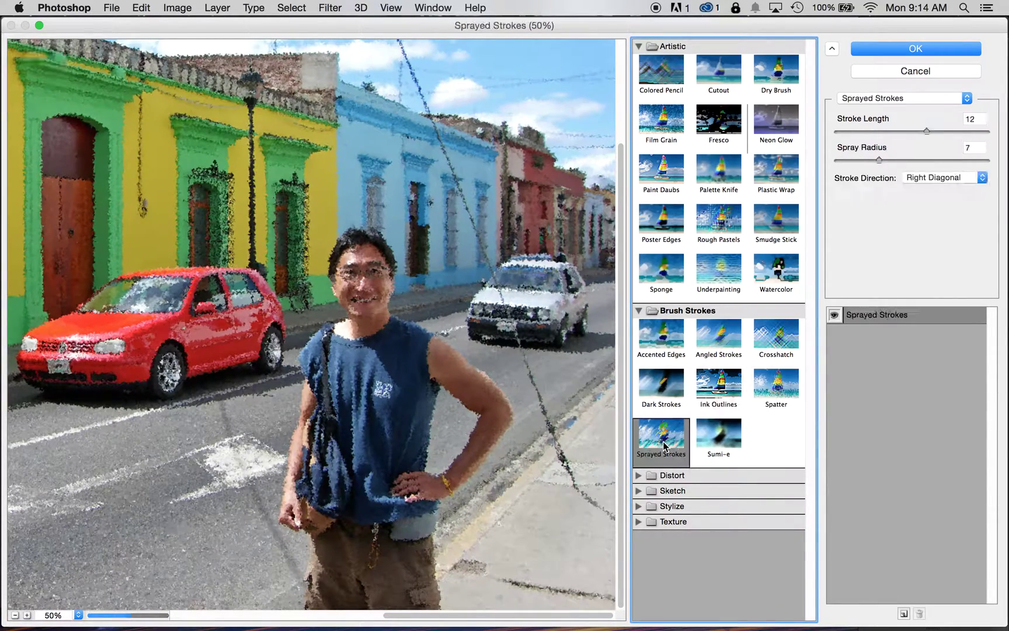
Preview the Diffuse Glow, Glass and Ocean Ripple filters from the Distort group on the photo.
left_click(638, 476)
left_click(662, 513)
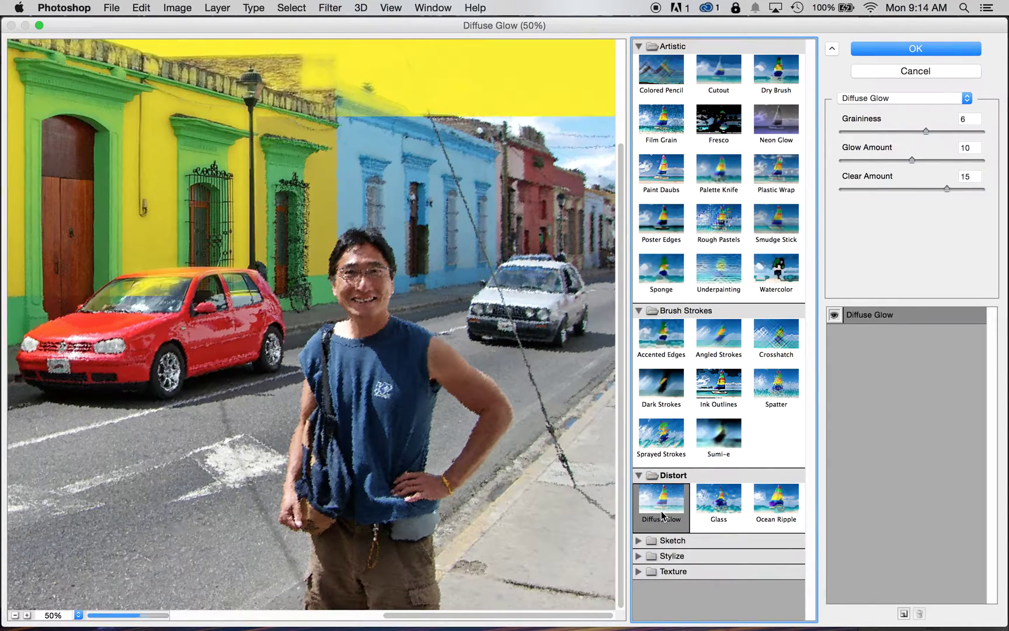
left_click(720, 504)
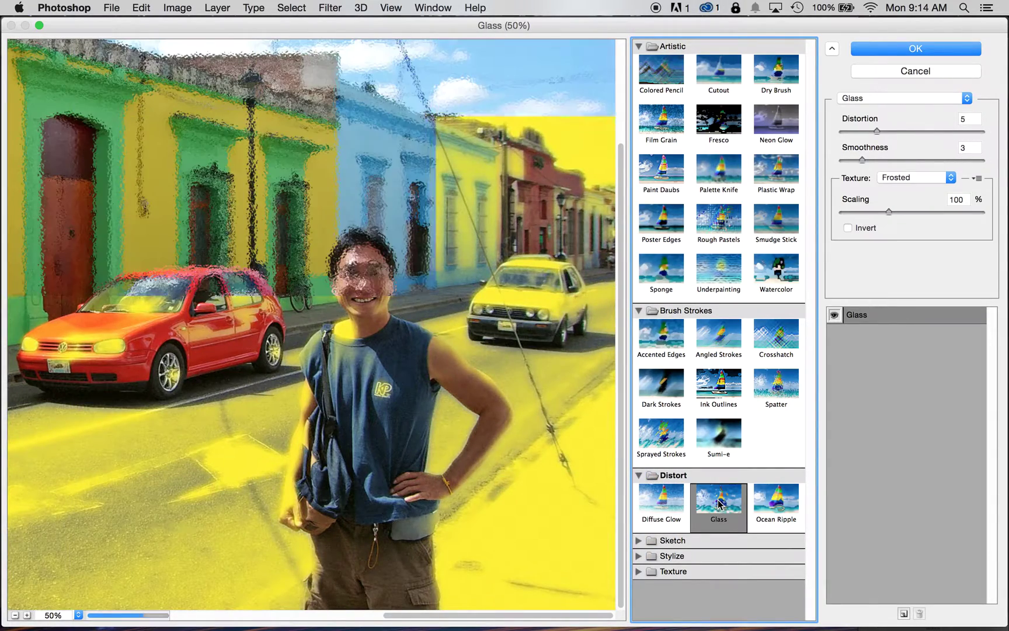
left_click(775, 503)
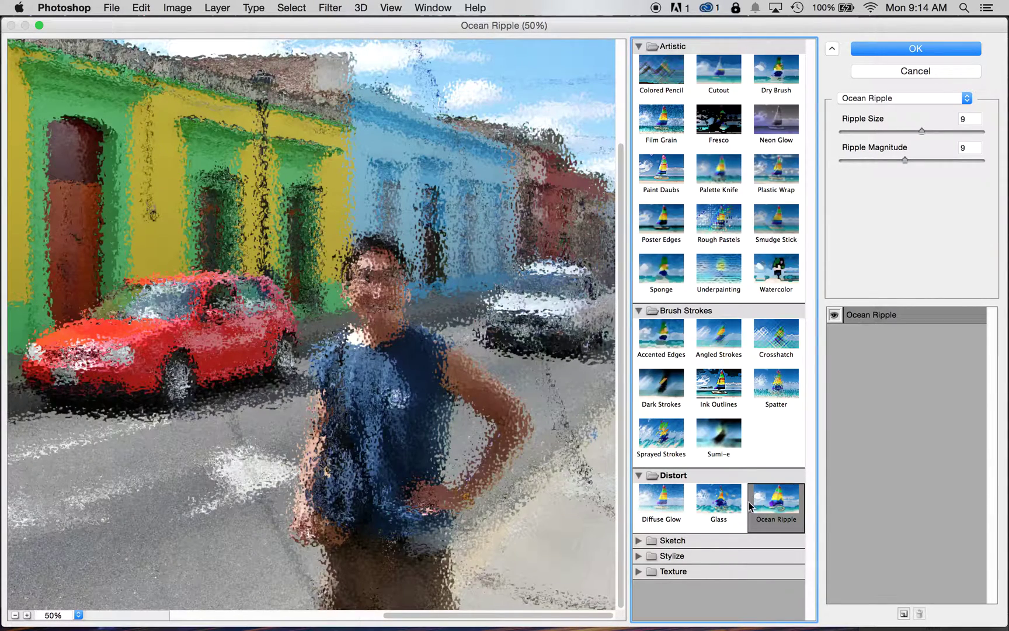
Preview the Graphic Pen, Photocopy and Stamp filters from the Sketch group on the photo.
left_click(639, 541)
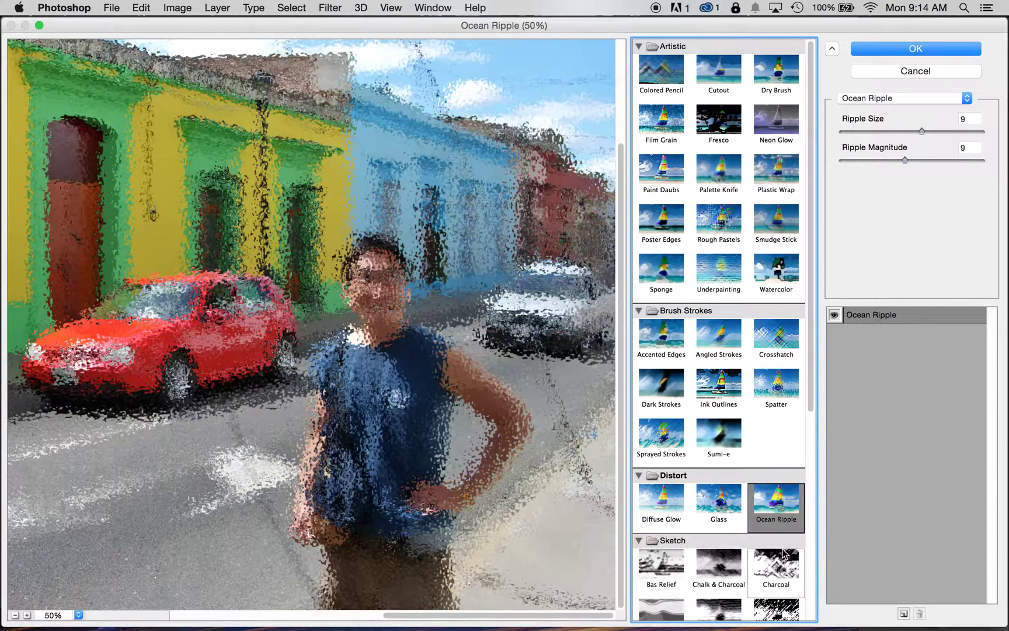
scroll(779, 527, "down", 5)
left_click(777, 412)
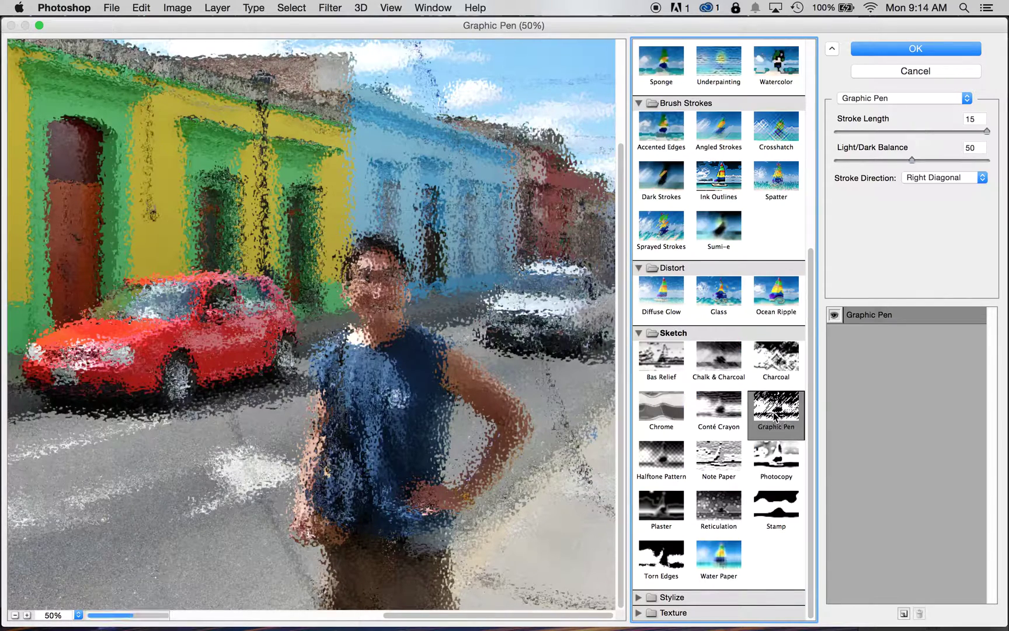
left_click(777, 457)
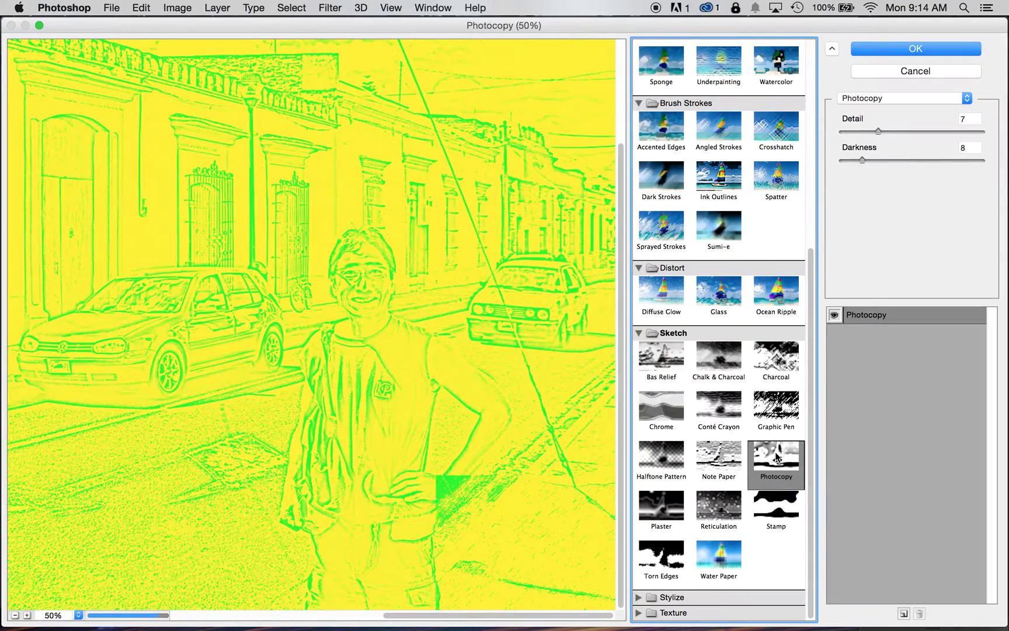
left_click(772, 506)
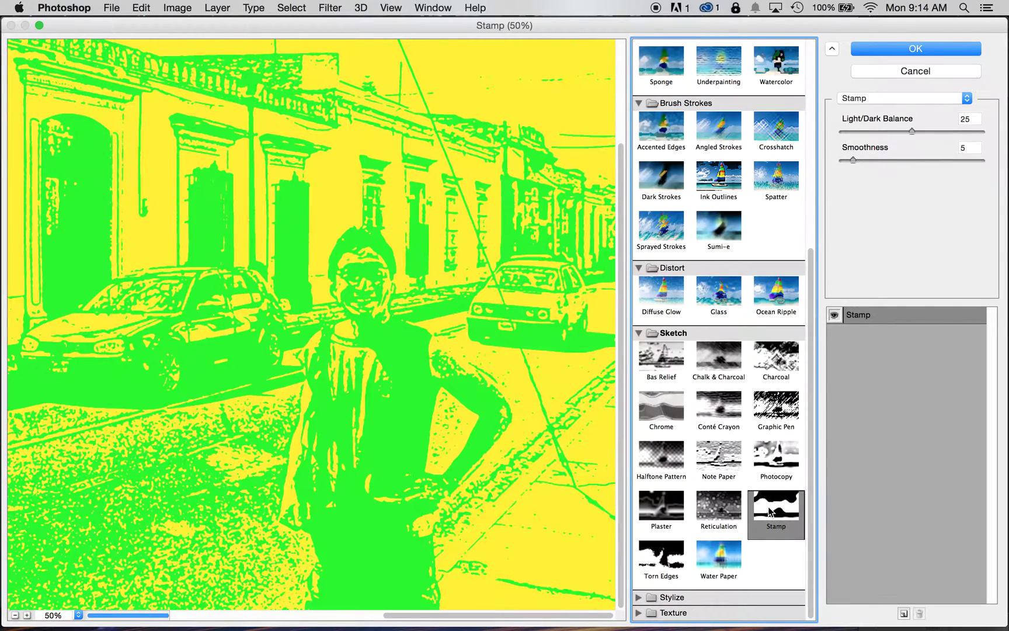
Preview the Reticulation and Torn Edges sketch filters, setting Torn Edges to image balance 15 and smoothness 5.
left_click(725, 503)
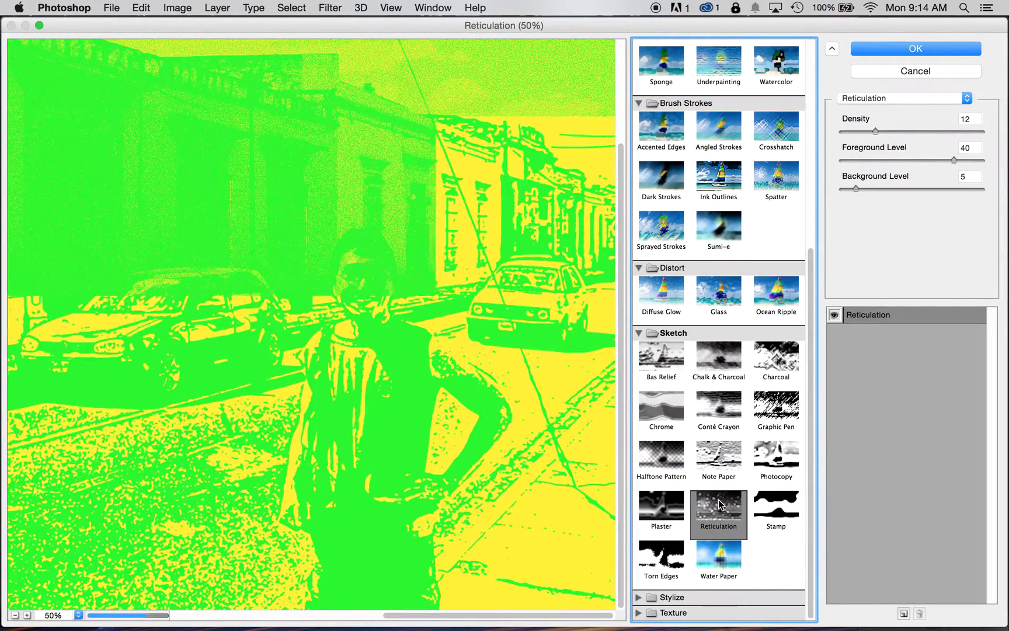
left_click(668, 526)
left_click(670, 544)
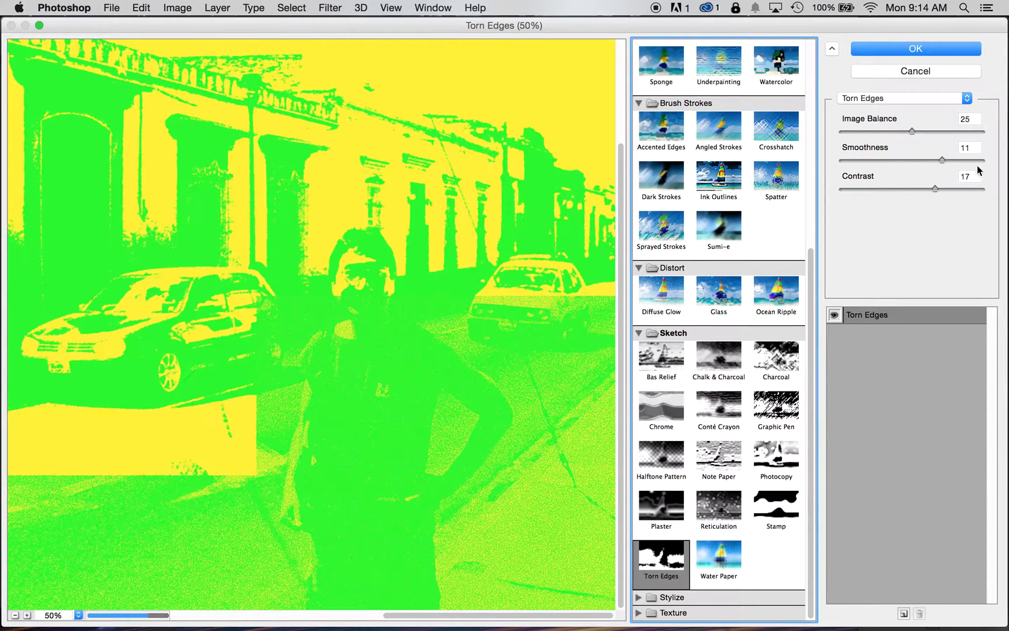
left_click_drag(943, 160, 880, 163)
left_click_drag(912, 130, 878, 142)
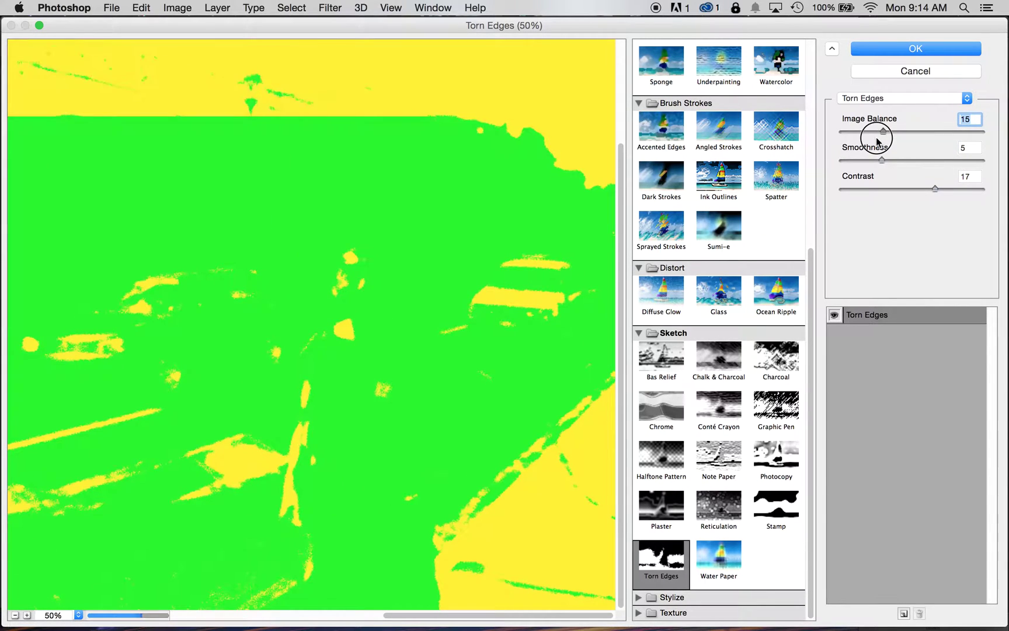
Preview the Graphic Pen and Charcoal sketch filters, setting Charcoal to detail 3 and light/dark balance 27.
left_click(778, 412)
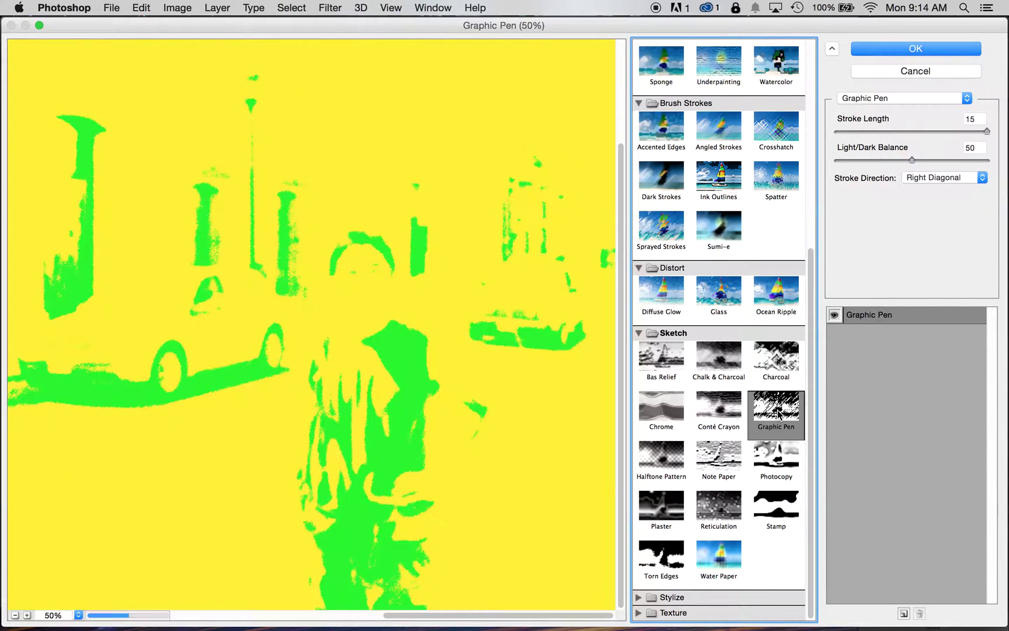
left_click(780, 361)
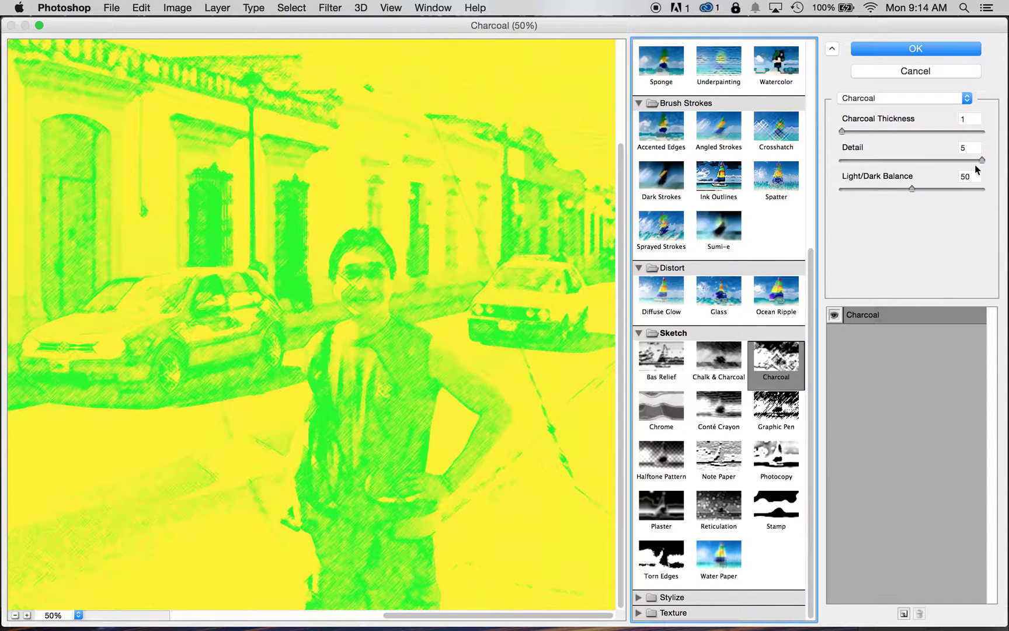
left_click_drag(980, 159, 879, 192)
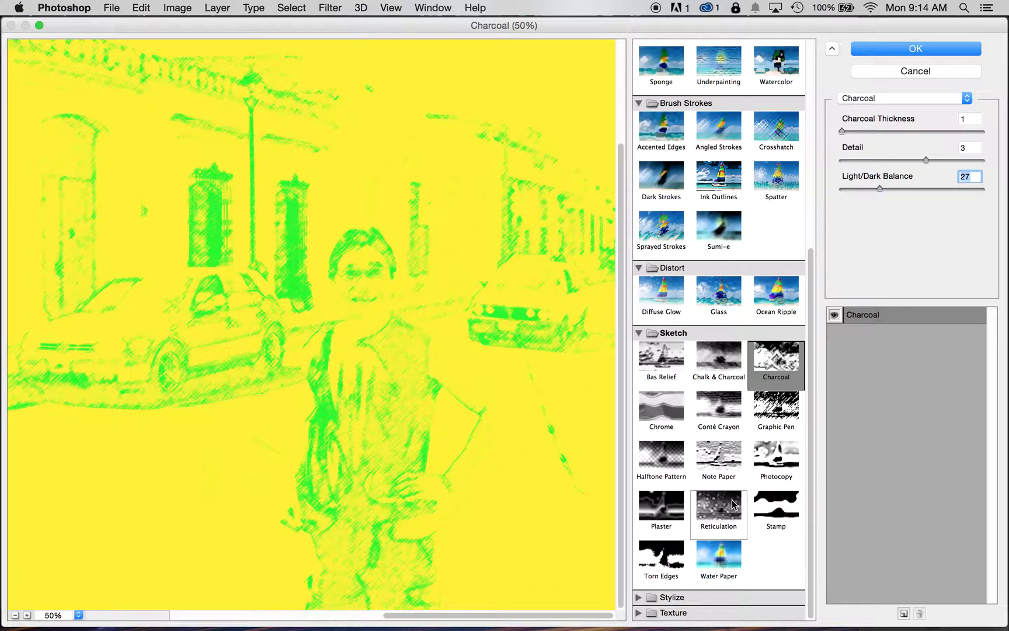
Preview the Stamp, Conté Crayon and Photocopy sketch filters, and close the Filter Gallery without applying an effect.
left_click(772, 501)
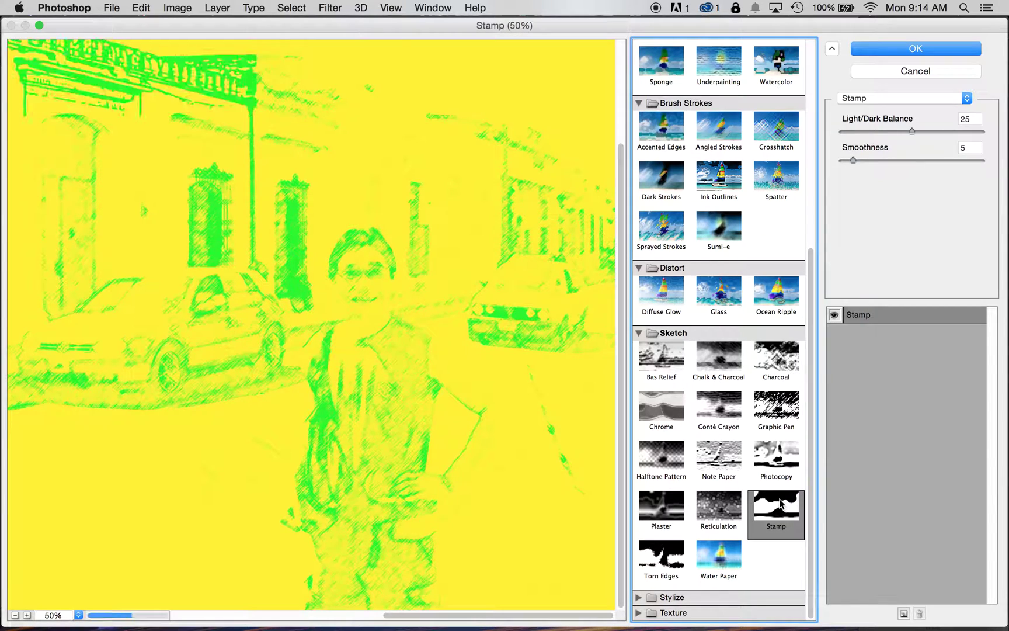
left_click(719, 416)
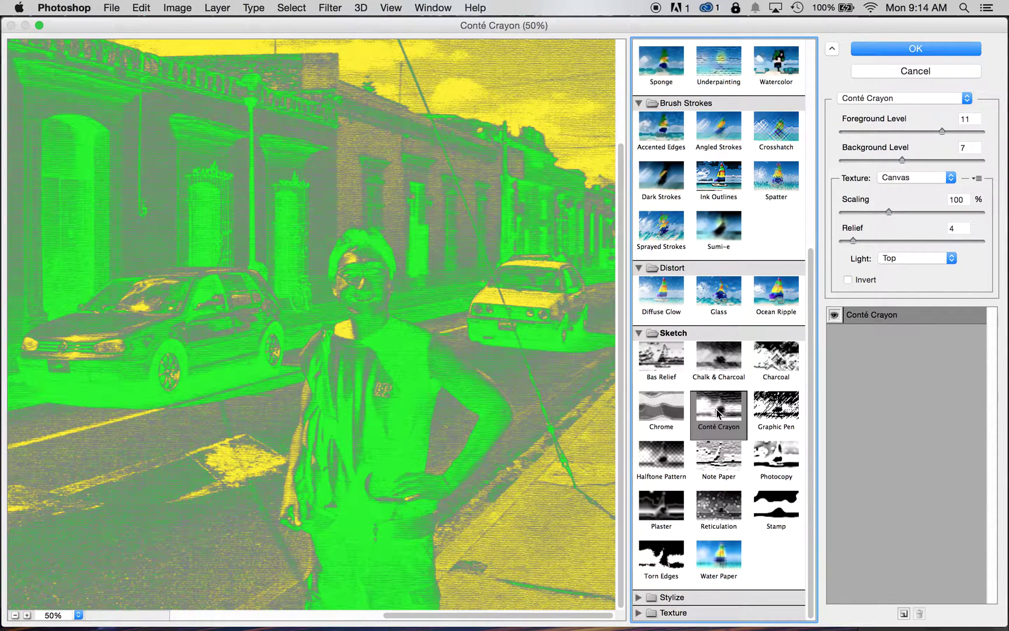
left_click(785, 504)
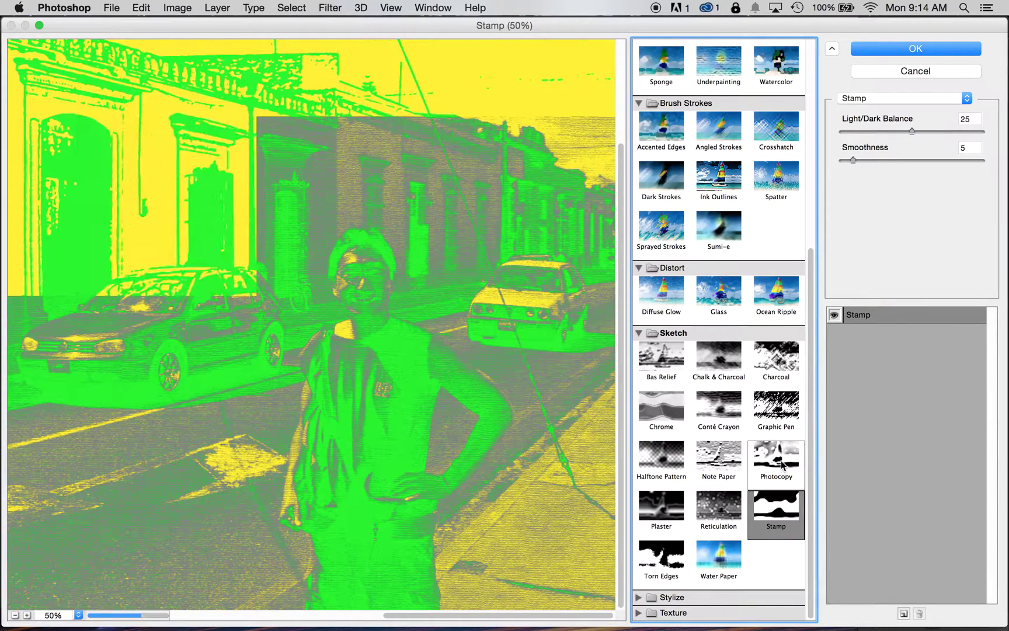
left_click(782, 464)
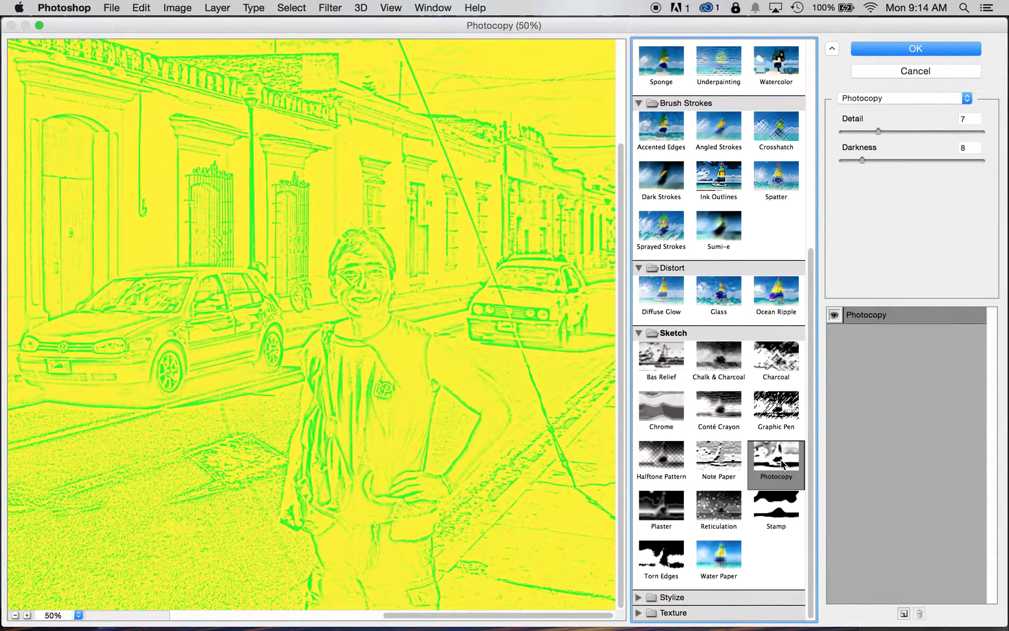
left_click(937, 72)
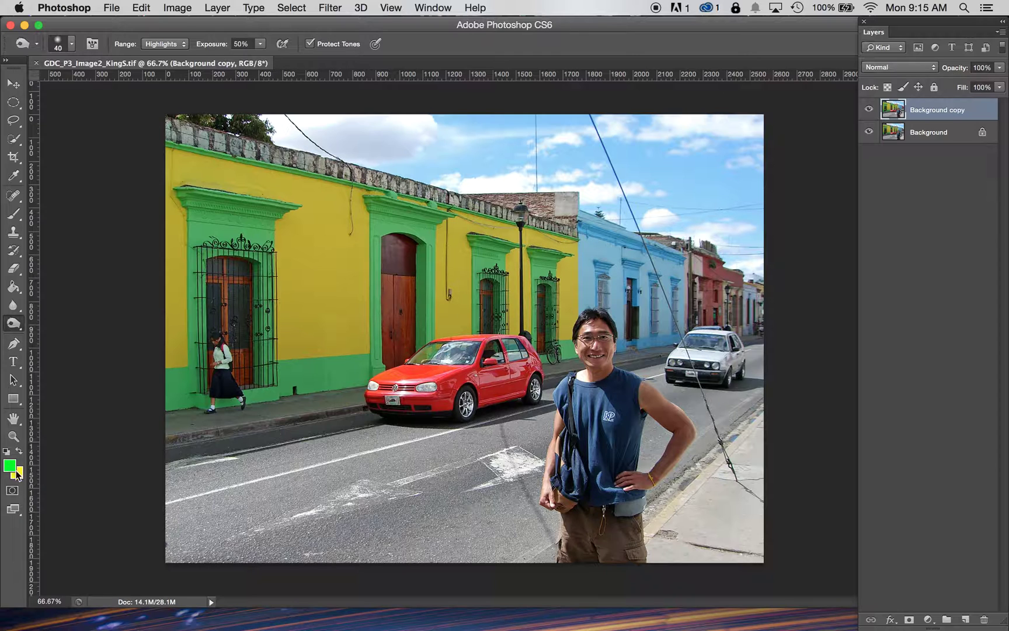
Set the foreground color to pure red.
left_click(10, 466)
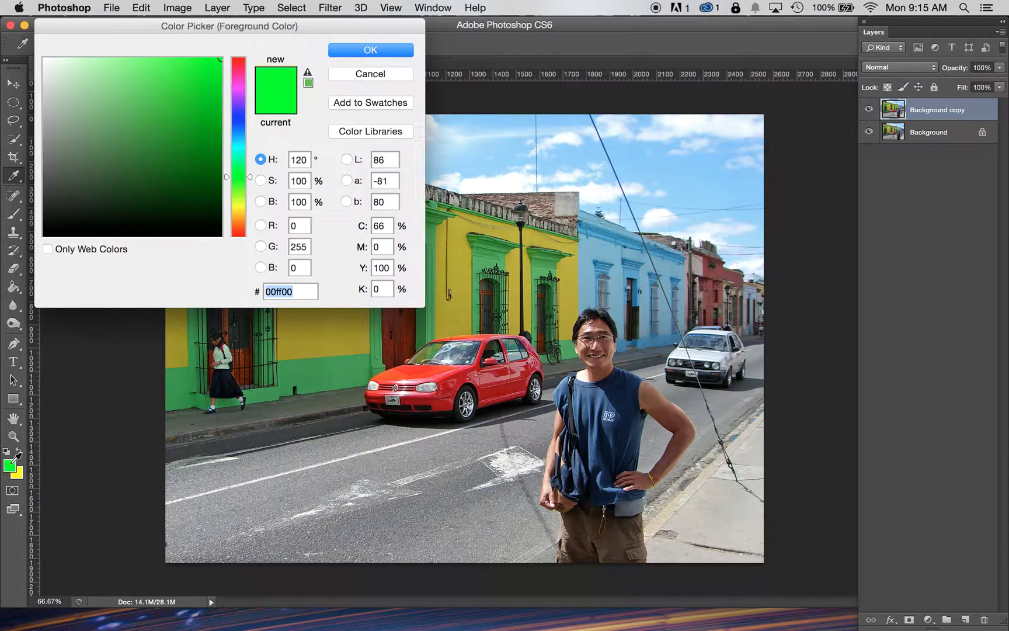
left_click_drag(248, 176, 247, 53)
left_click(391, 50)
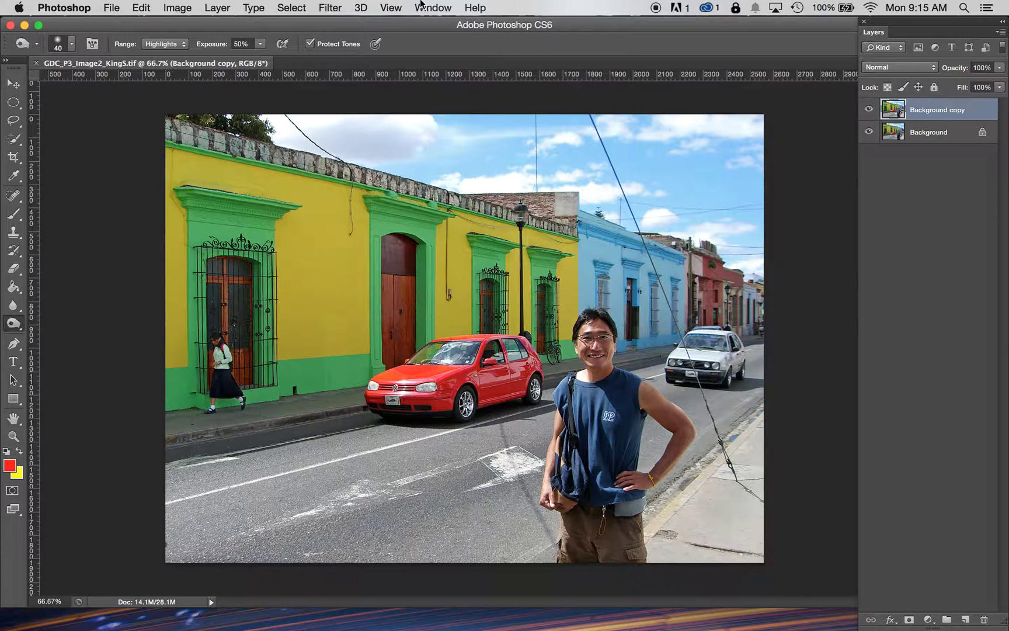
Try reapplying the last Filter Gallery effect to the Background copy layer, and undo it.
left_click(331, 8)
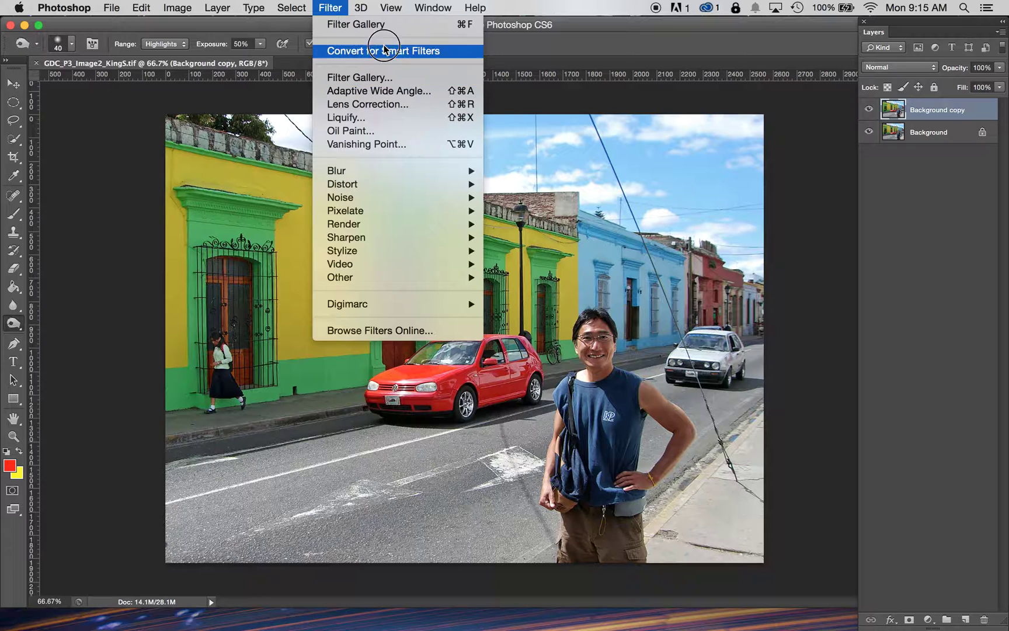
left_click(342, 28)
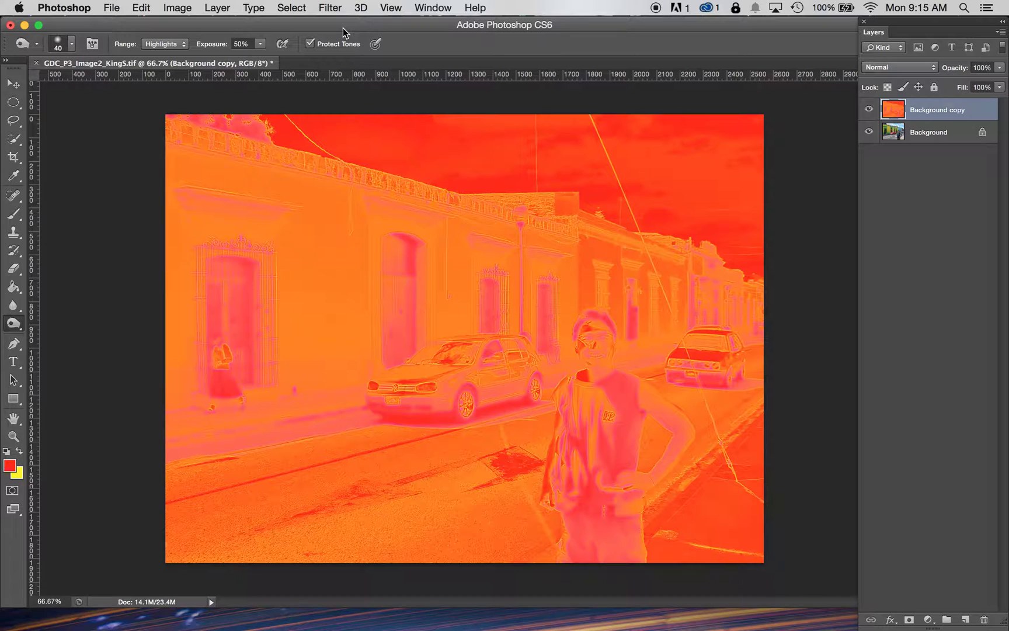
key("super+z")
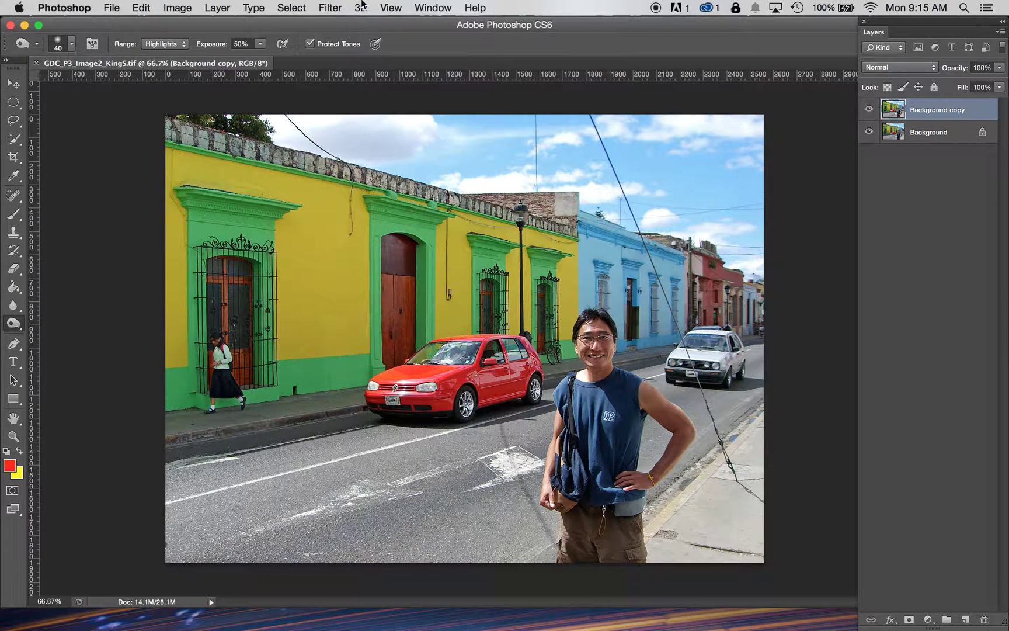
Open the Filter Gallery and preview the Charcoal sketch filter on the photo at 33% preview size.
left_click(322, 7)
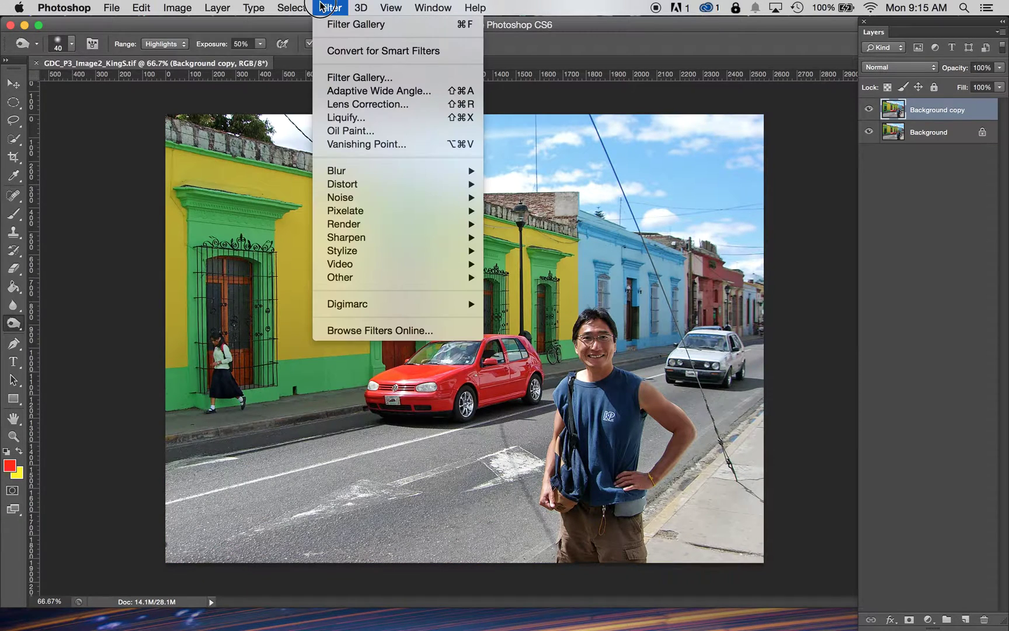
left_click(338, 79)
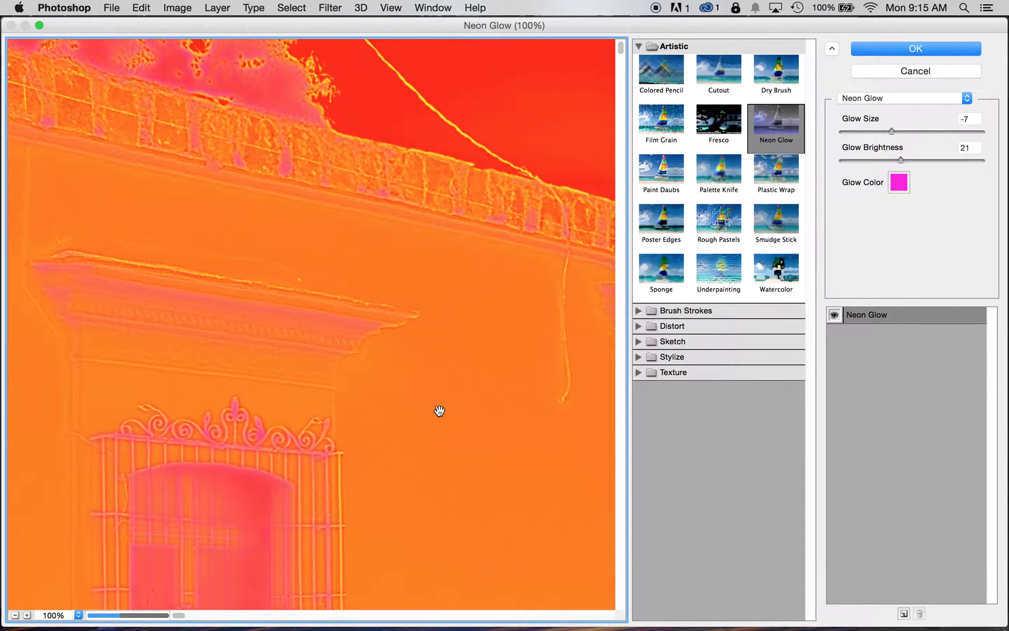
left_click_drag(363, 300, 356, 241)
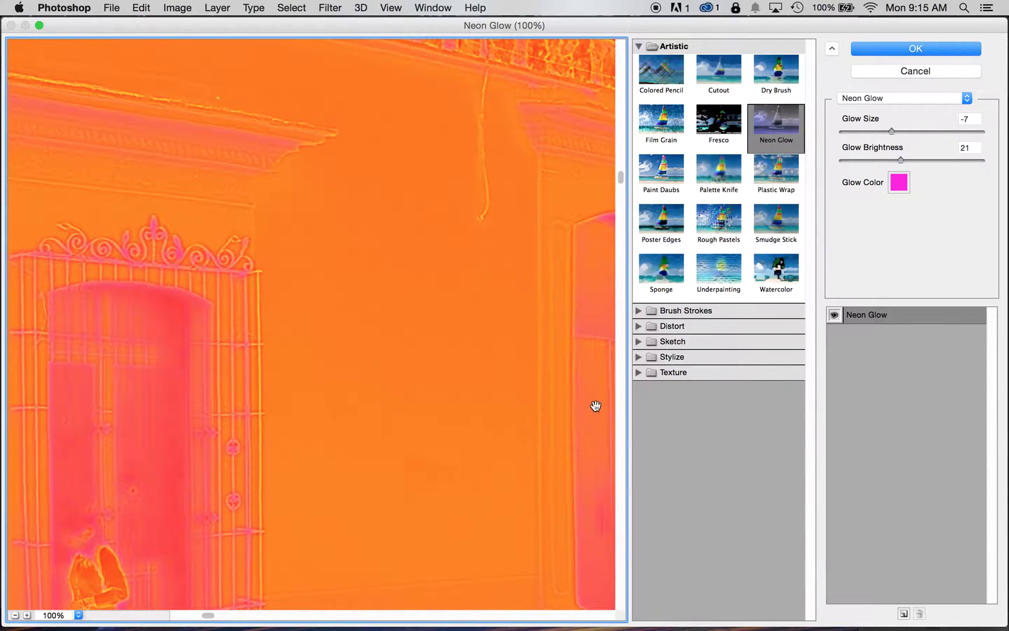
left_click(639, 327)
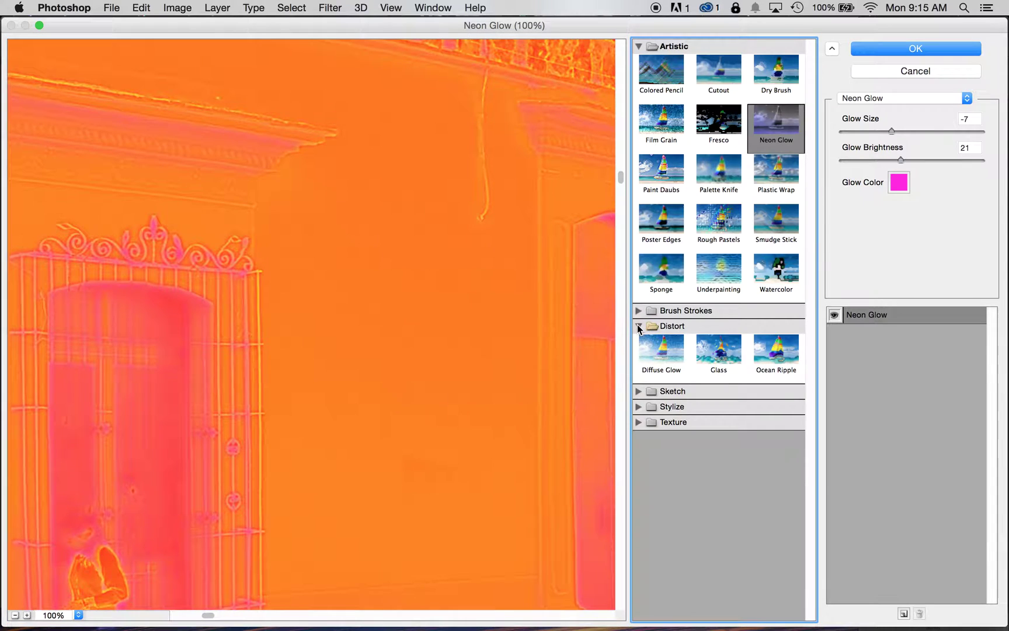
left_click(637, 390)
left_click(777, 434)
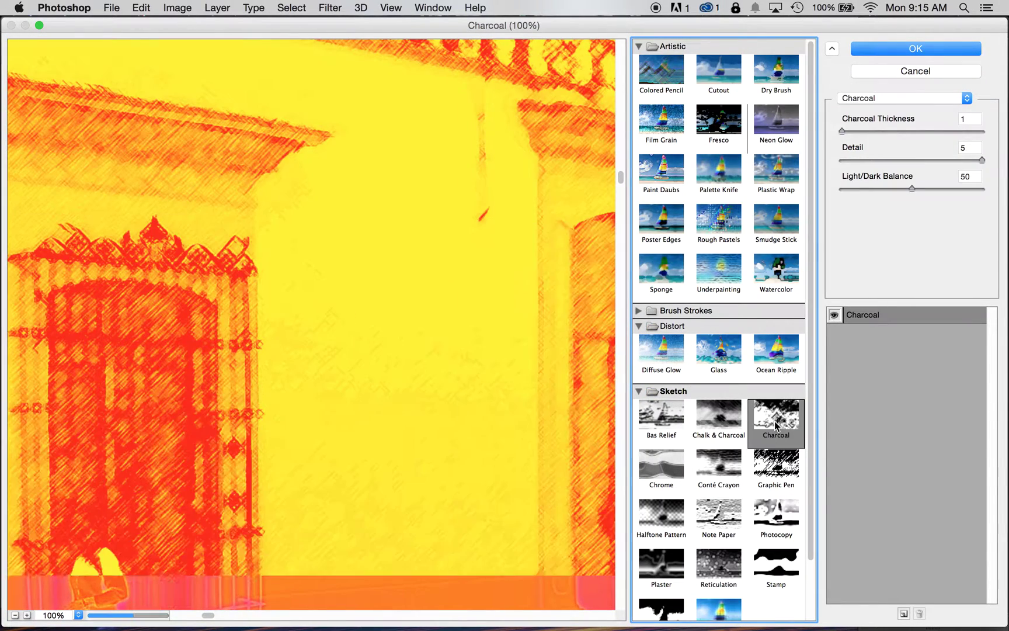
left_click(78, 615)
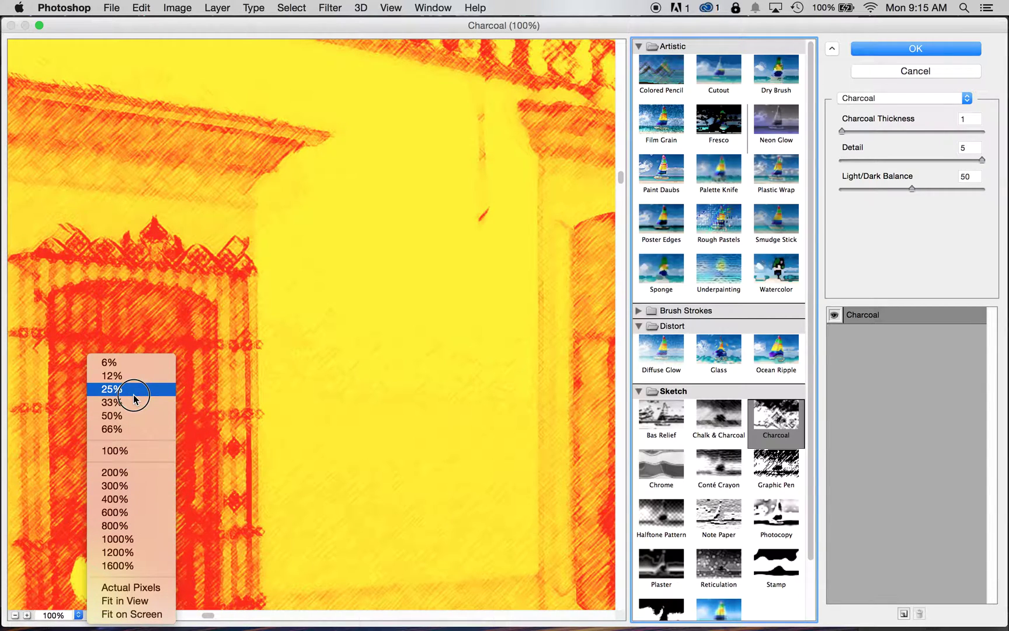
left_click(128, 407)
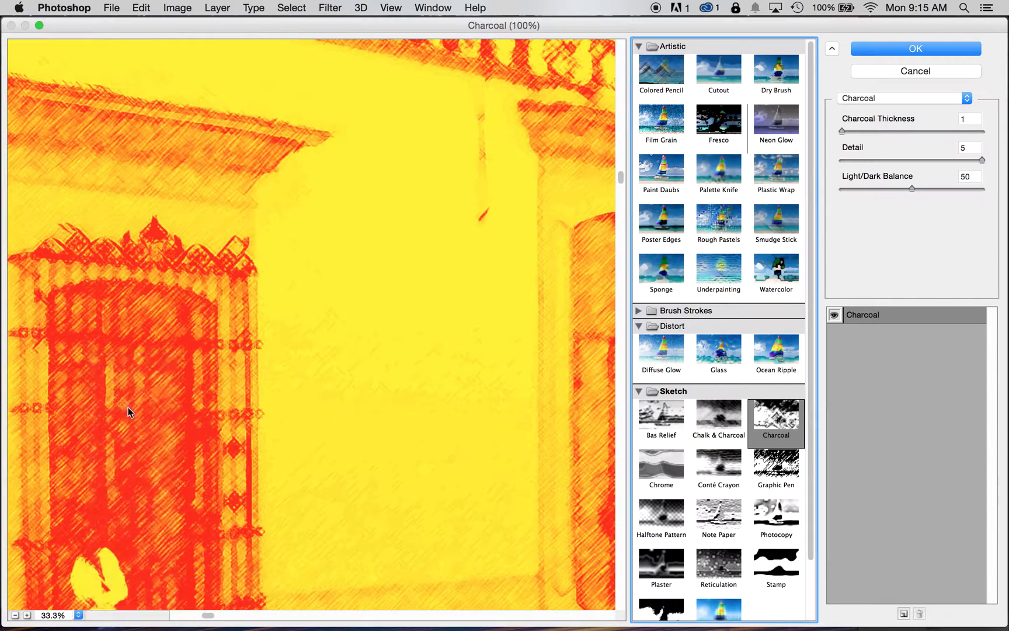
Preview Conté Crayon, Note Paper and Plaster with image balance 21 and smoothness 1, and close the gallery without applying.
left_click(717, 458)
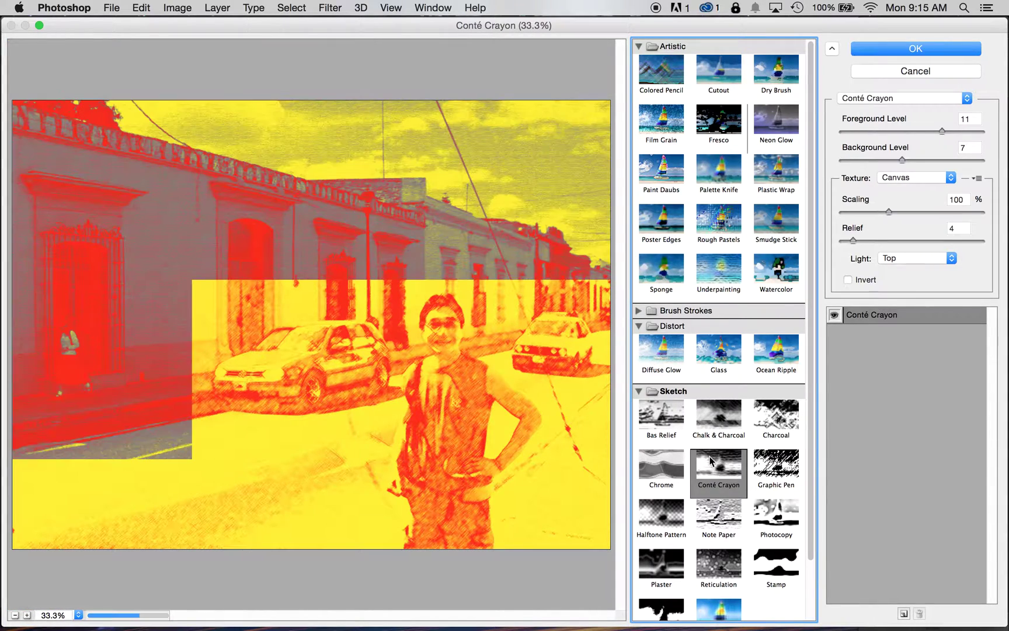
left_click(714, 525)
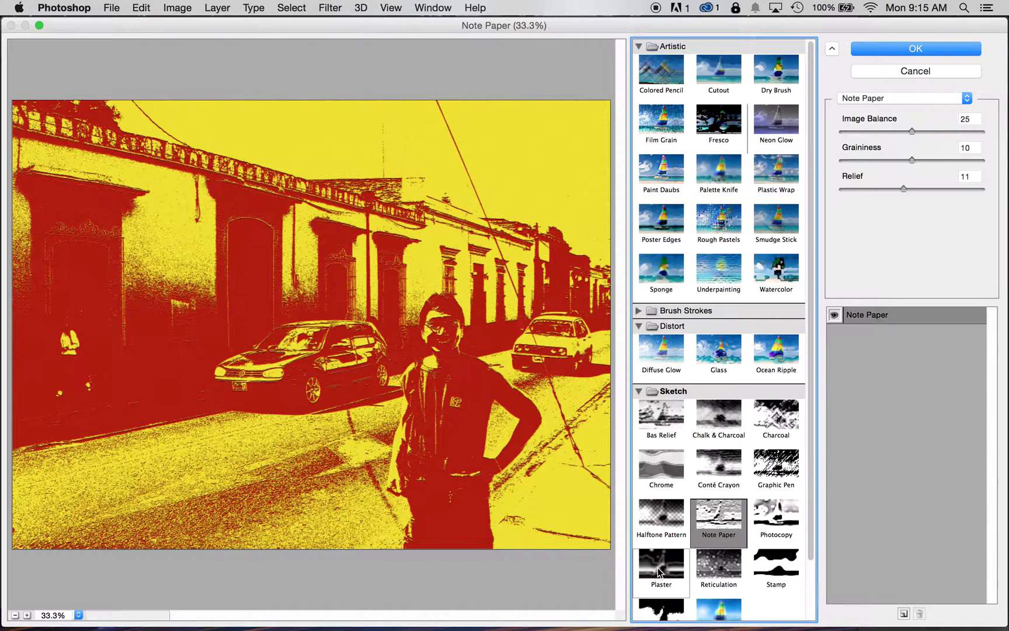
left_click(660, 567)
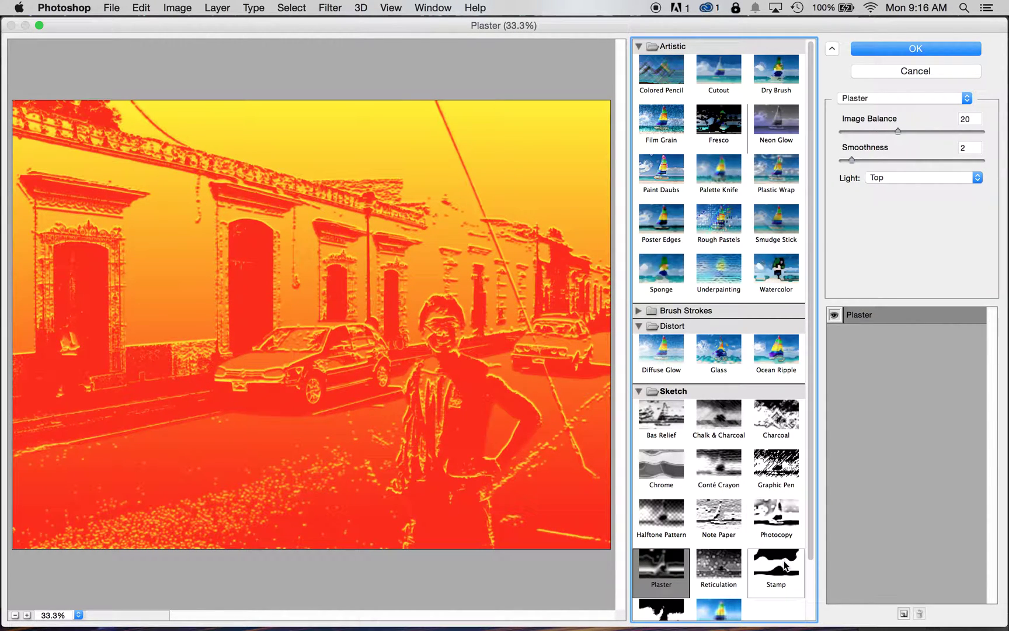
mouse_move(899, 132)
left_mouse_down()
mouse_move(916, 133)
mouse_move(870, 133)
mouse_move(900, 134)
left_mouse_up()
mouse_move(853, 161)
left_mouse_down()
mouse_move(890, 158)
mouse_move(845, 164)
left_mouse_up()
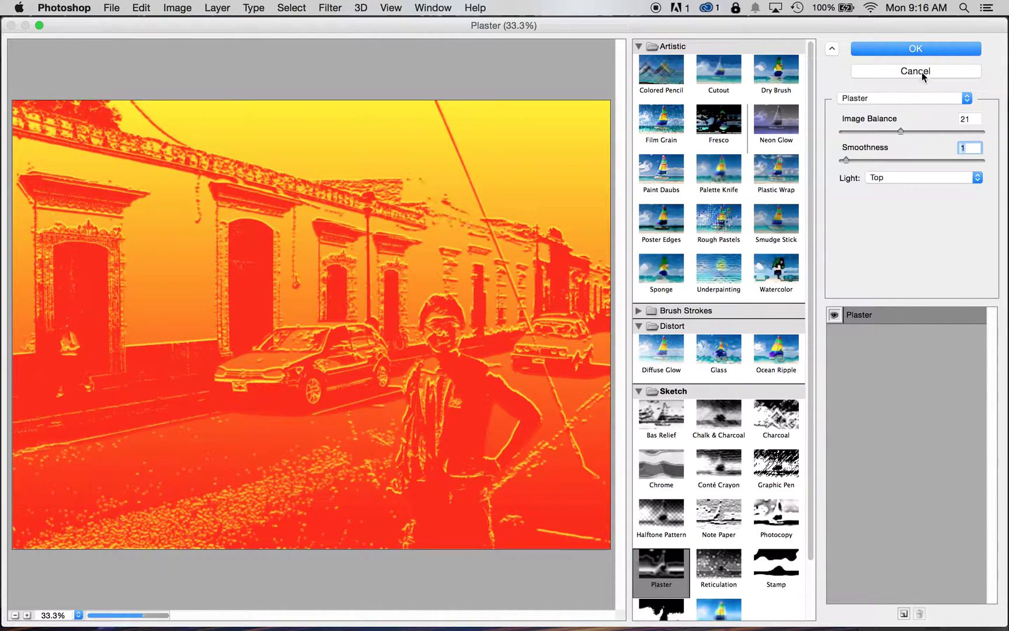
left_click(922, 72)
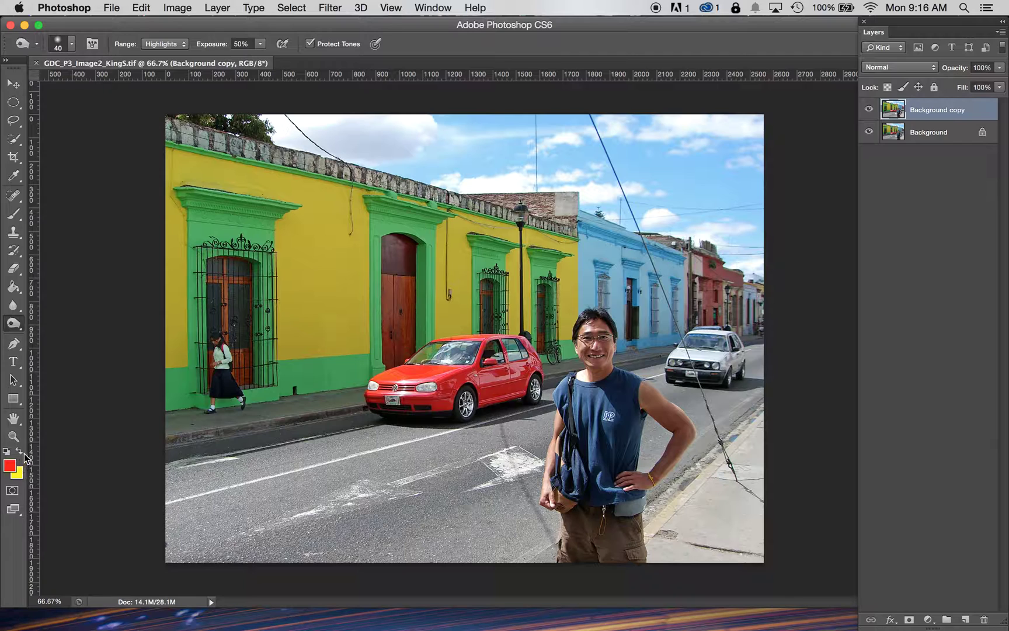
Set the background color to black.
left_click(18, 472)
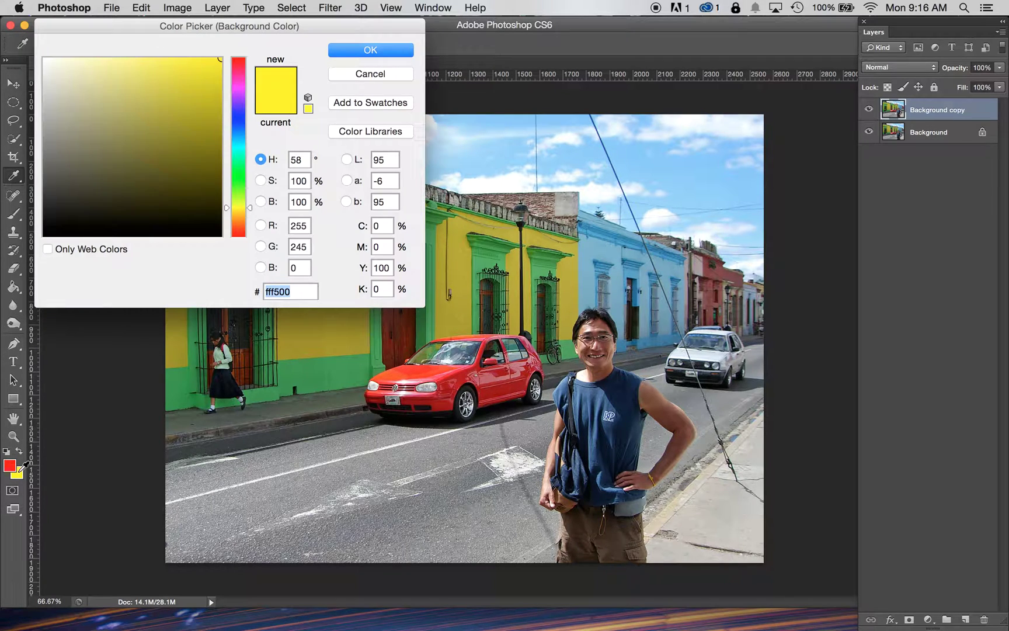
left_click_drag(241, 155, 242, 149)
left_click_drag(83, 201, 44, 236)
left_click(370, 50)
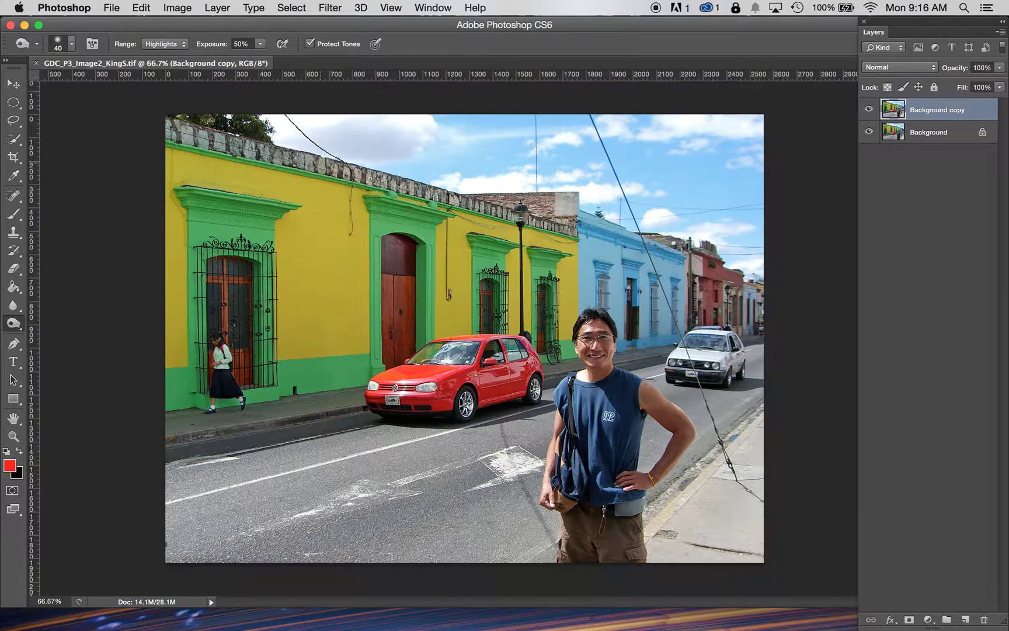
Set the foreground color to white and swap the foreground and background colors.
left_click(10, 466)
left_click_drag(105, 195, 25, 4)
left_click(383, 50)
left_click(20, 451)
Open the Filter Gallery for the background copy layer and expand the Sketch filter category.
left_click(331, 7)
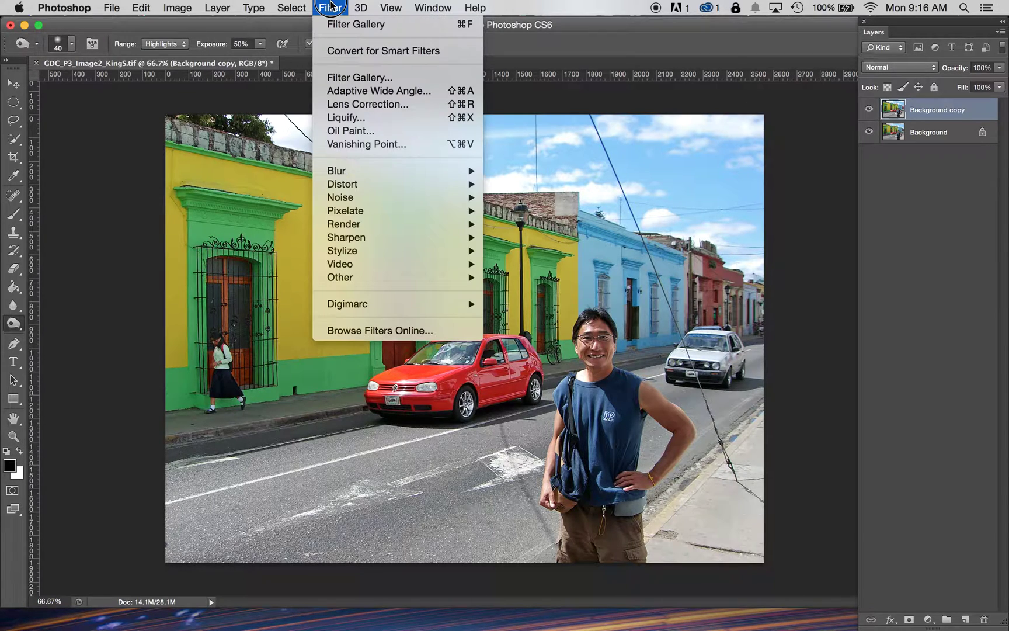
left_click(352, 78)
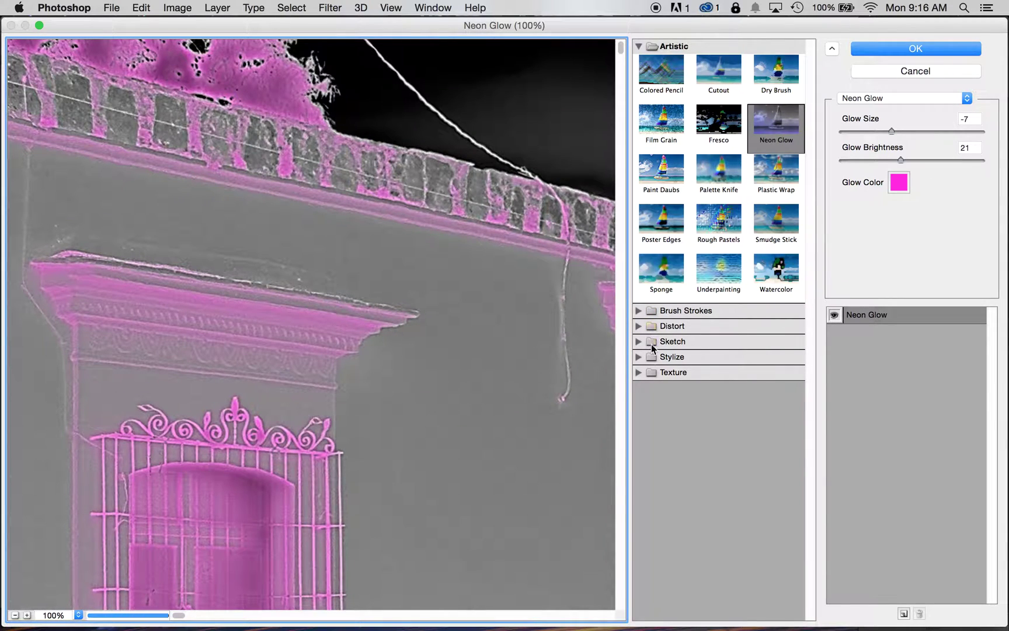
left_click(637, 342)
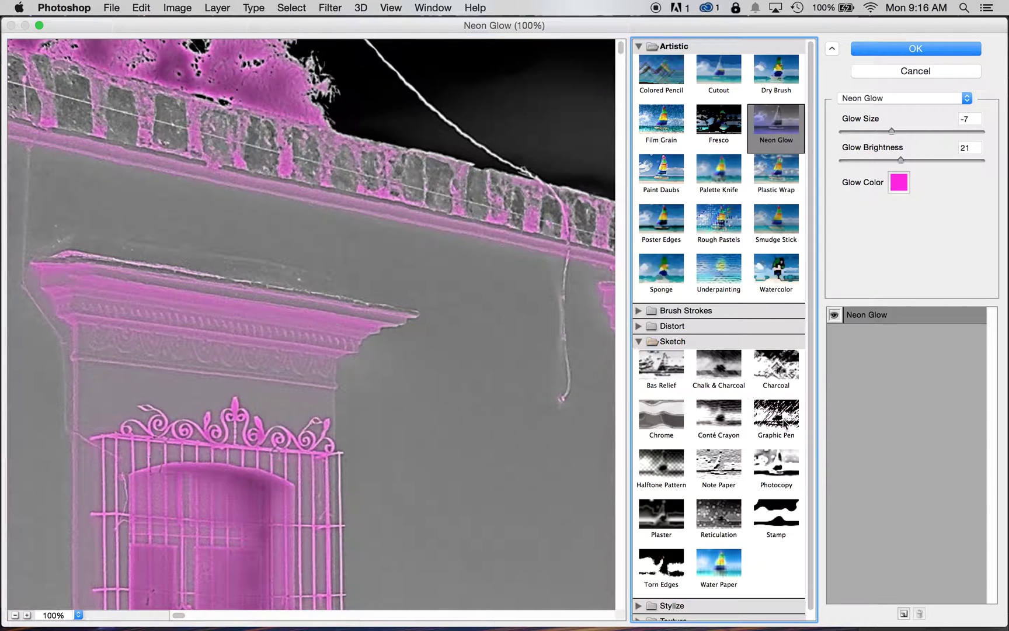
Preview the Photocopy sketch filter on the photo at 50% preview size with darkness 29.
left_click(777, 468)
left_click_drag(478, 534, 369, 296)
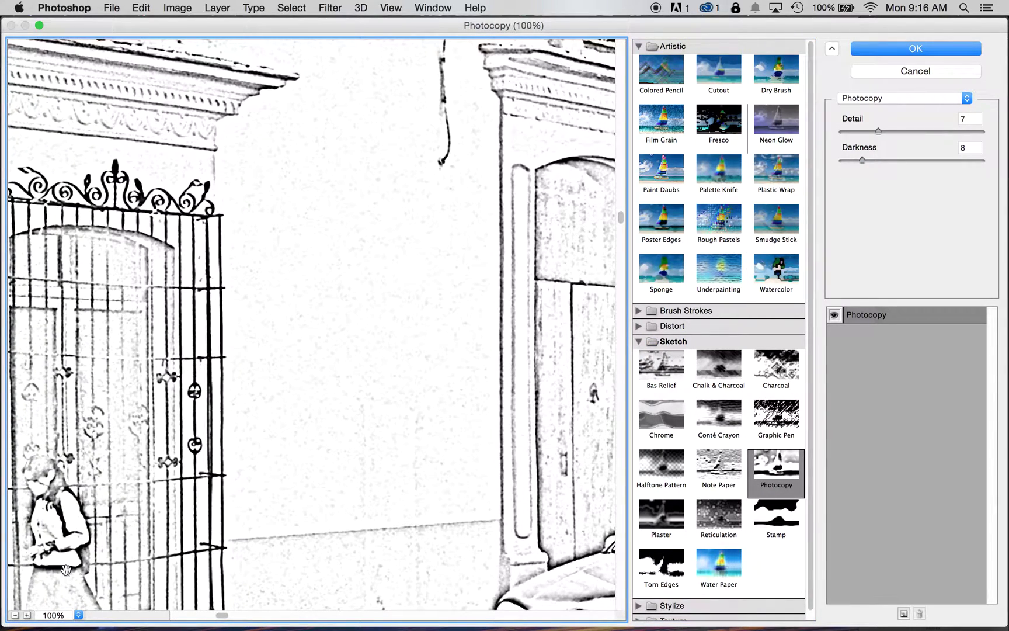
left_click(78, 615)
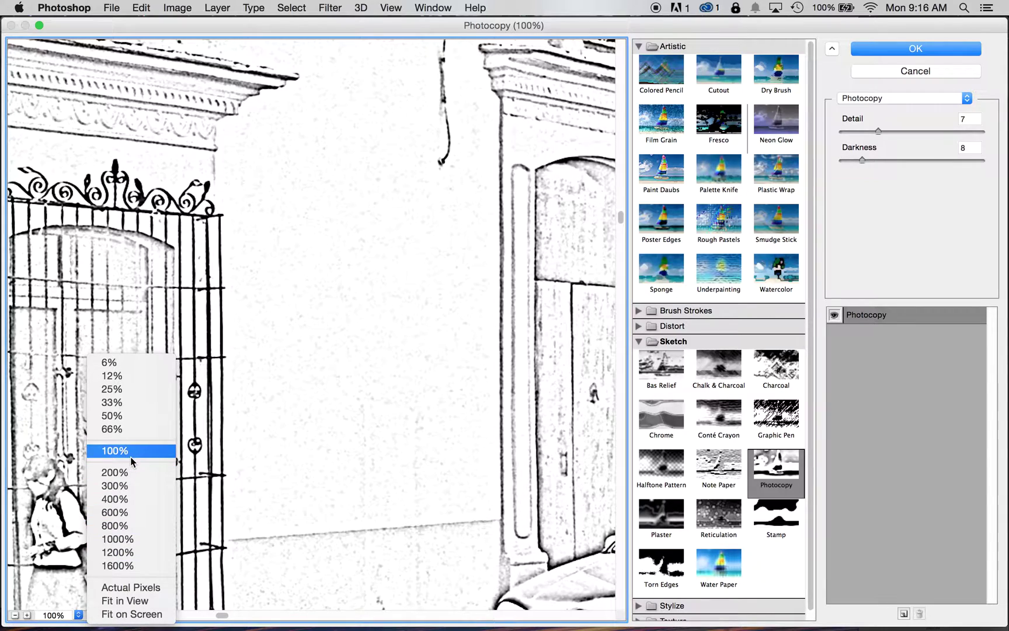
left_click(131, 415)
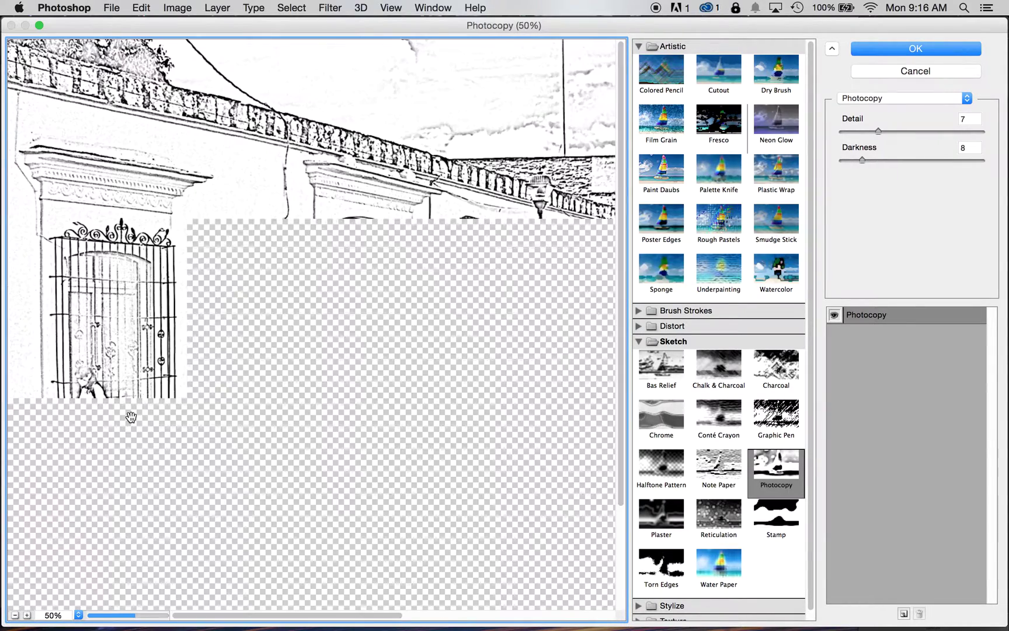
left_click_drag(447, 464, 230, 230)
left_click_drag(546, 405, 351, 399)
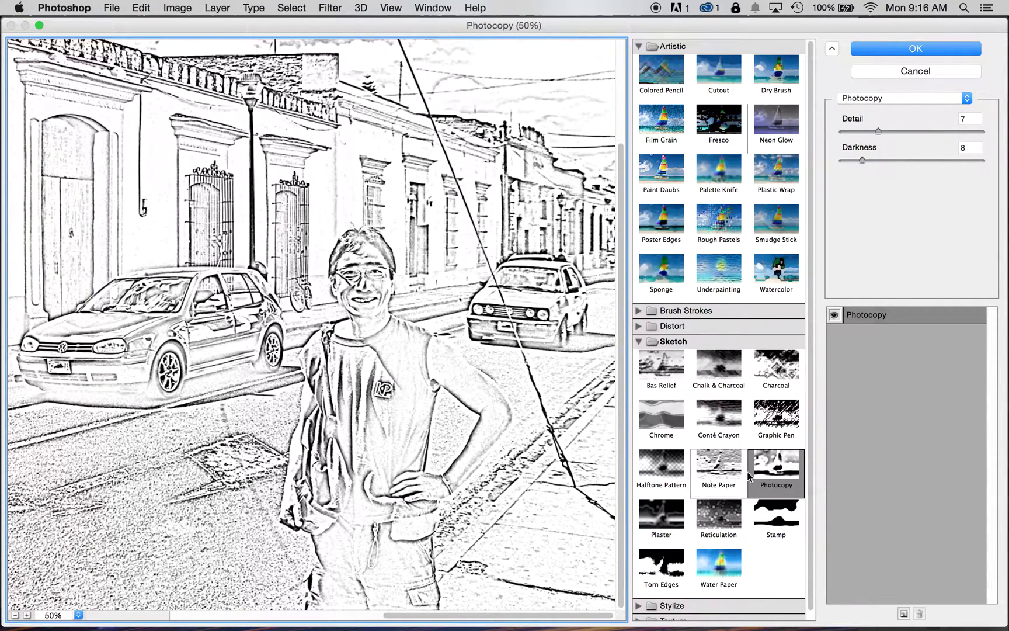
left_click_drag(862, 159, 922, 157)
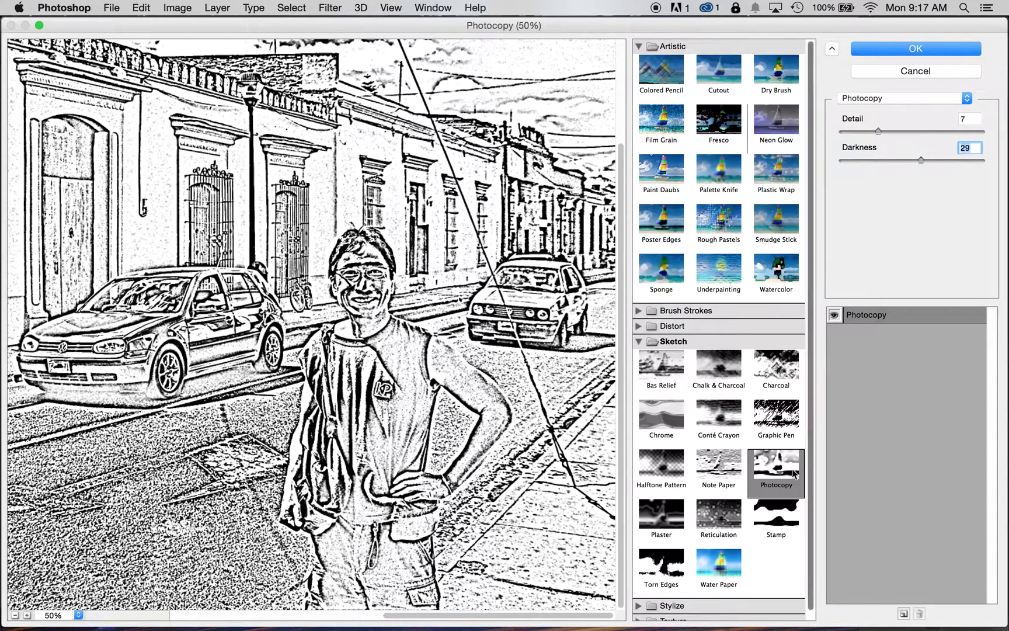
Apply the Stamp sketch filter to the photo with light/dark balance 11 and smoothness 1.
left_click(774, 522)
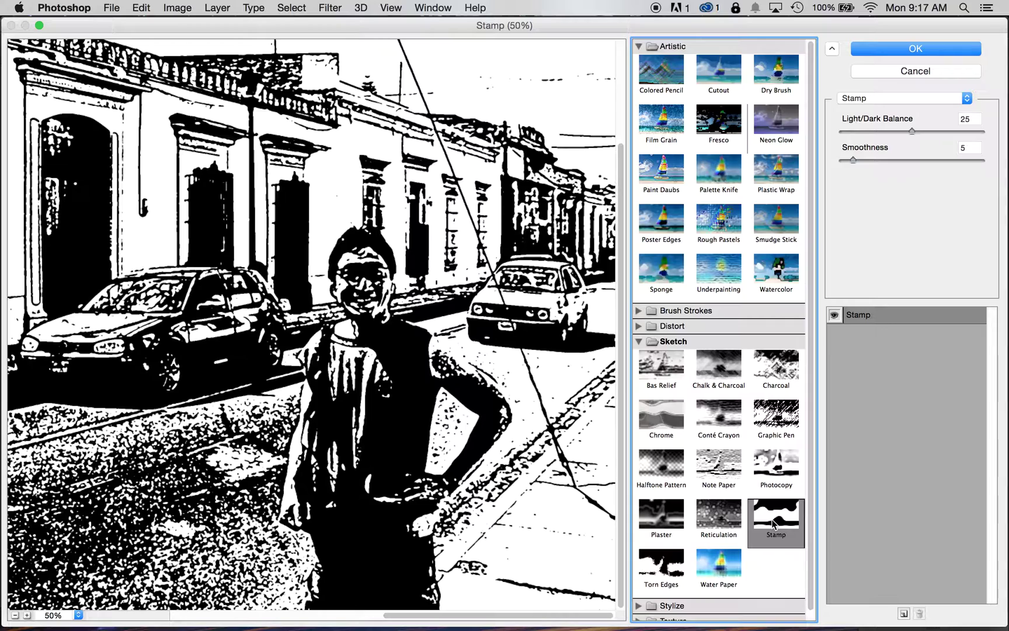
left_click_drag(222, 468, 196, 426)
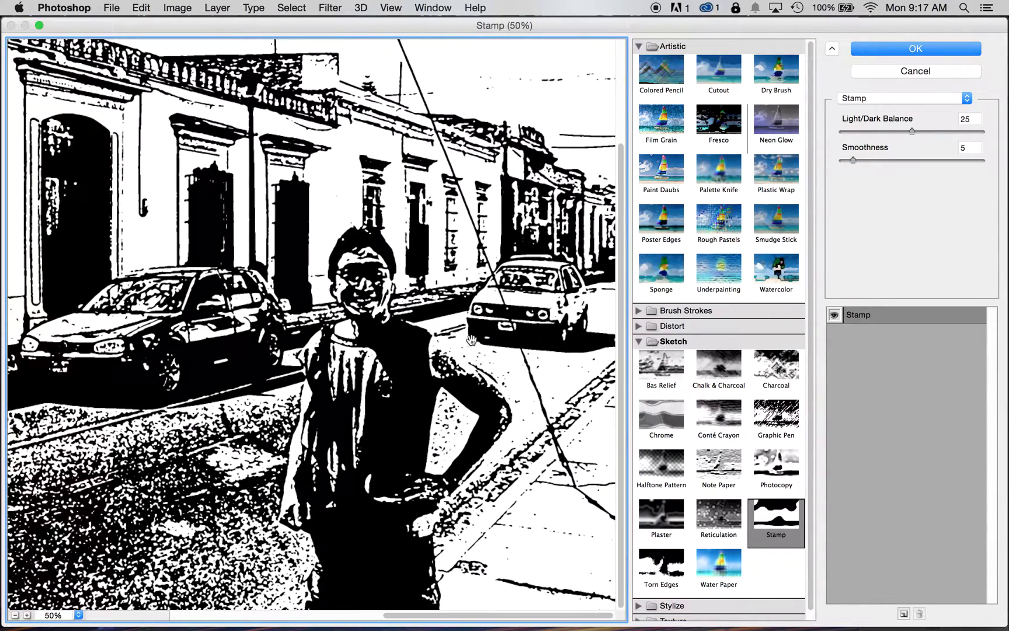
left_click_drag(468, 350, 468, 382)
left_click_drag(848, 160, 835, 159)
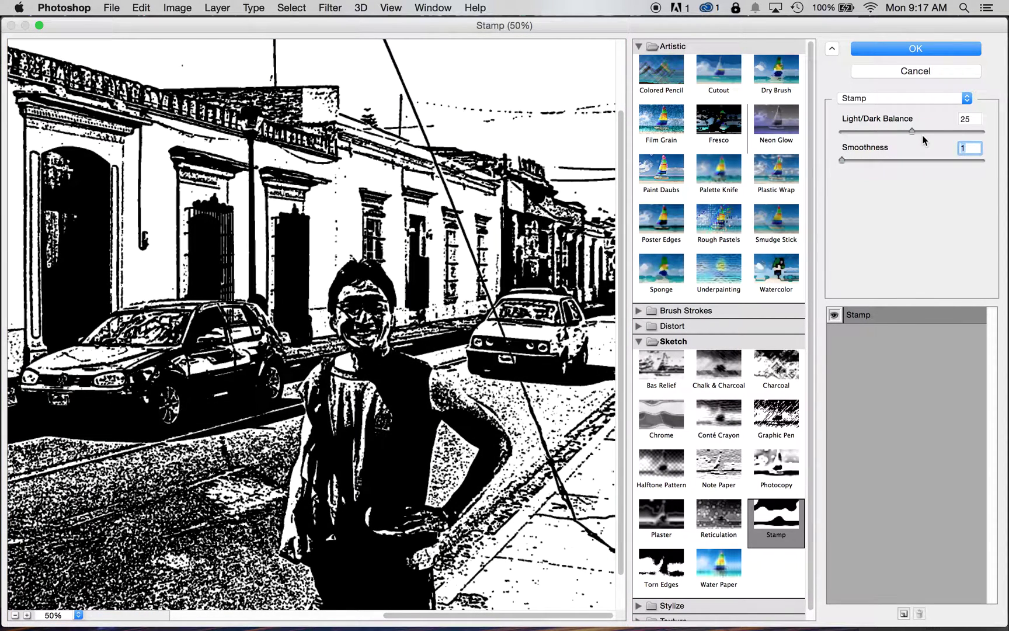
left_click_drag(912, 130, 872, 138)
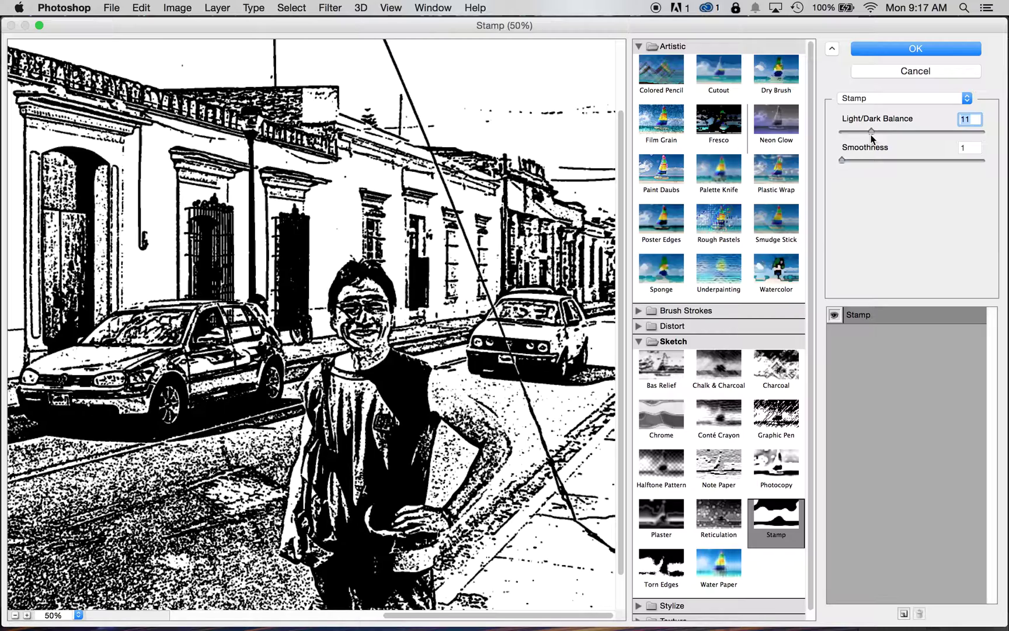
left_click_drag(267, 289, 424, 53)
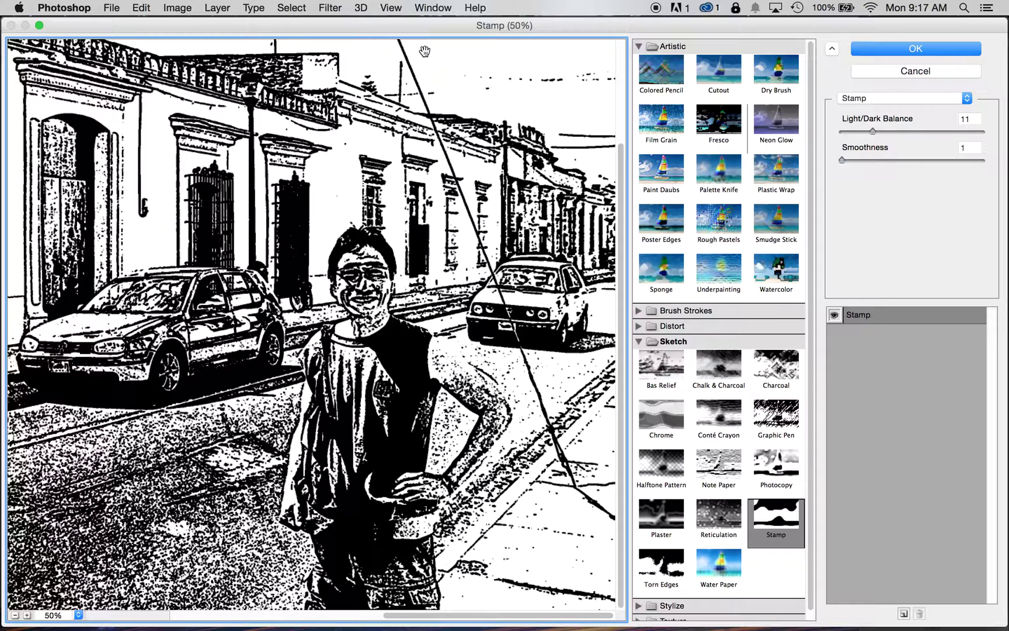
left_click(927, 48)
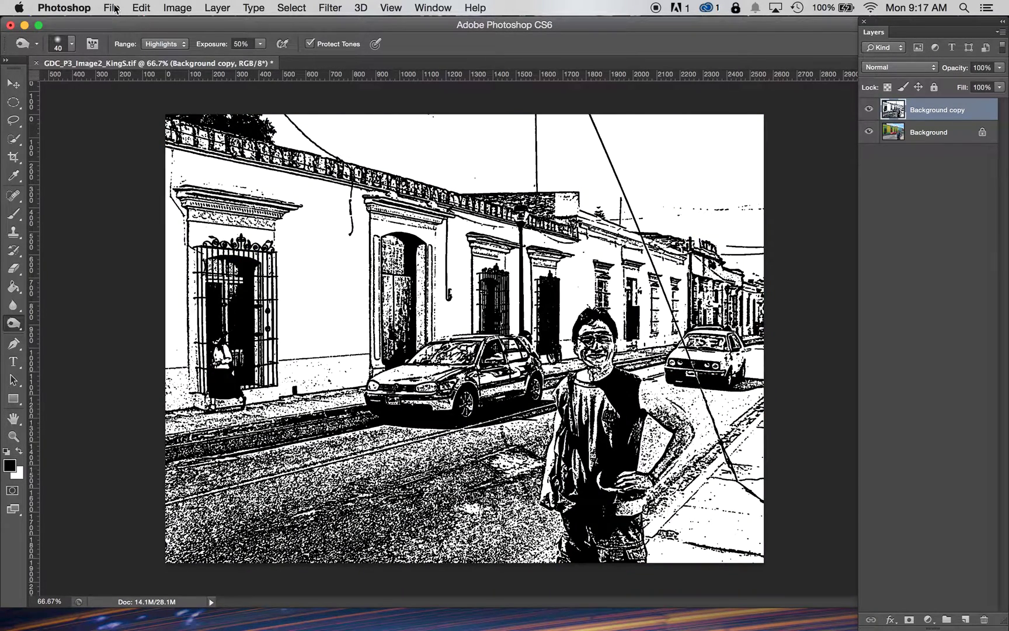
Save the stamped photo as a new layered TIFF in Project 3 Photos, changing the image number in the file name to 8.
left_click(117, 9)
left_click(168, 171)
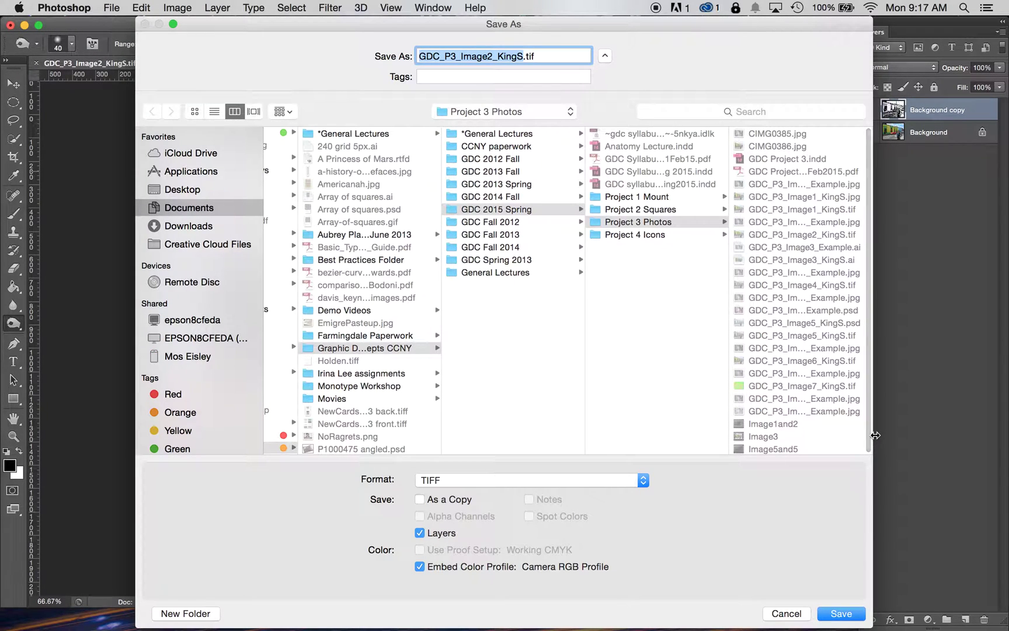
left_click_drag(877, 436, 973, 428)
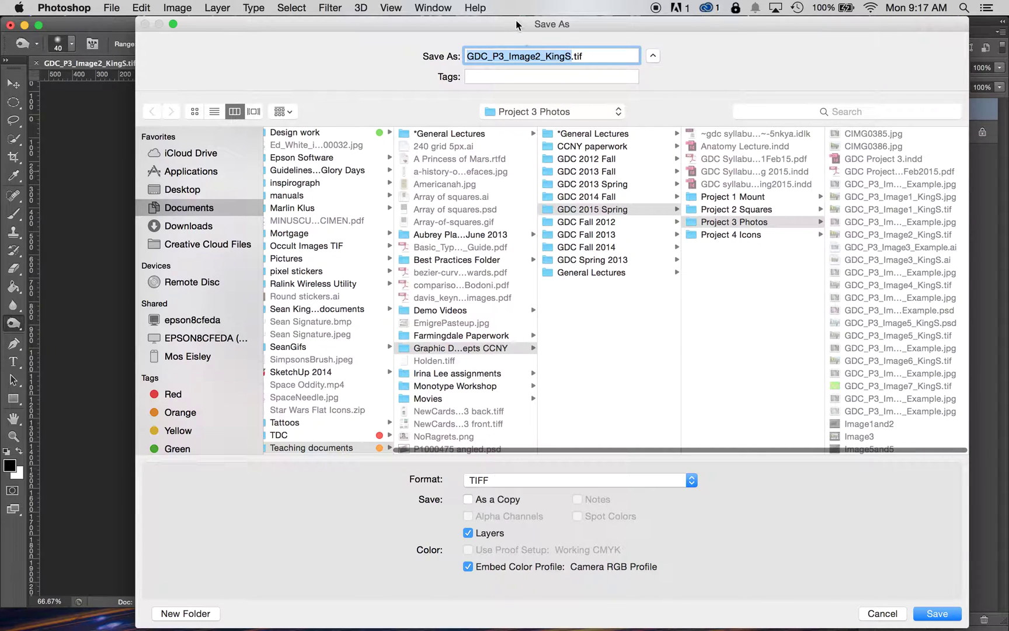
left_click(538, 56)
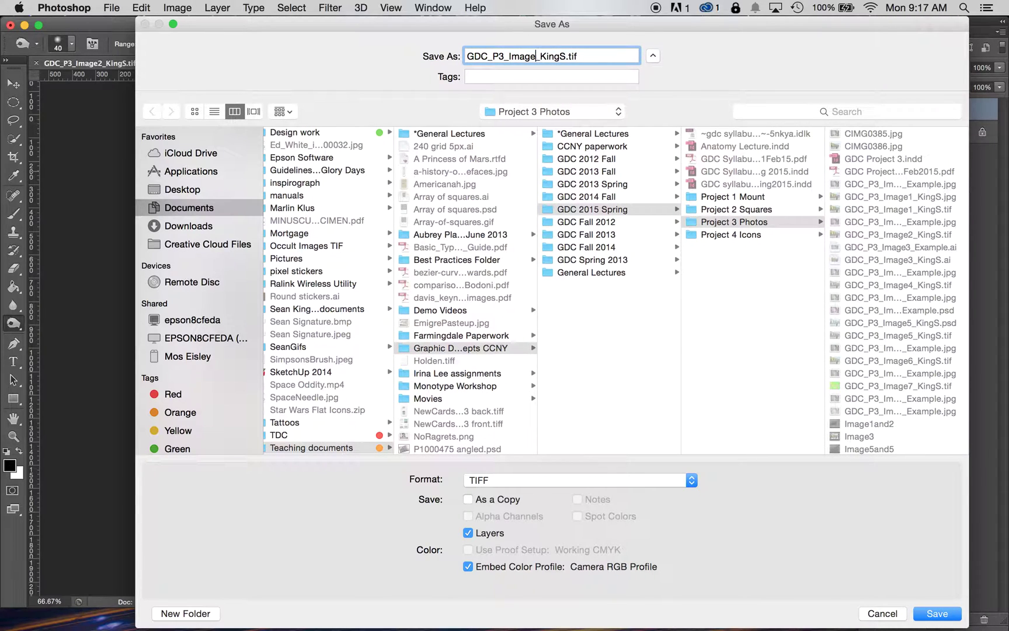
key("Return")
key("Return")
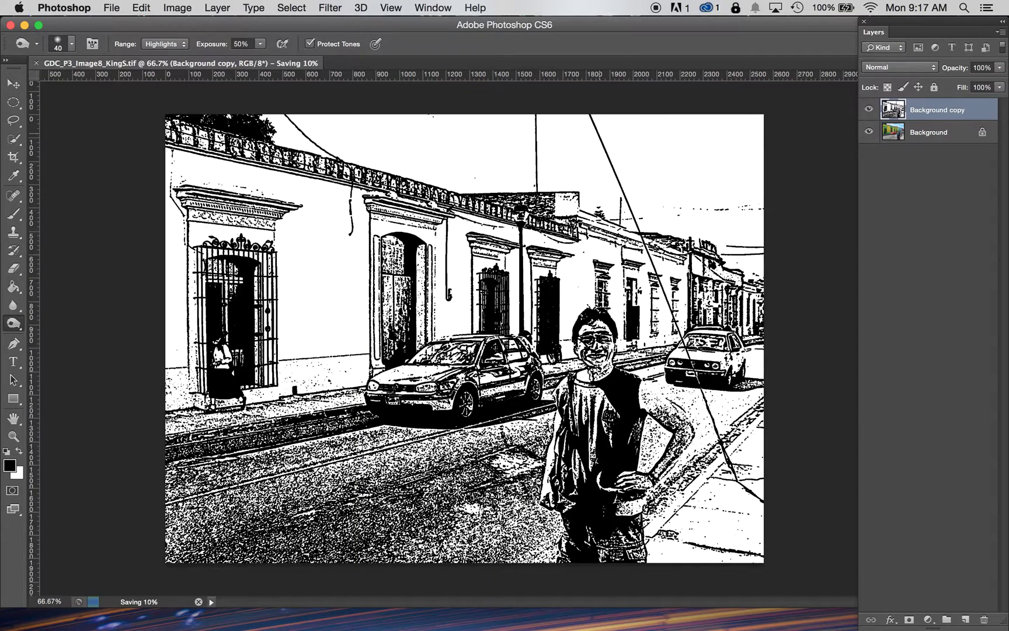
Close the saved Image8 document and open the original Image2 TIFF from the Project 3 Photos folder.
key("super+w")
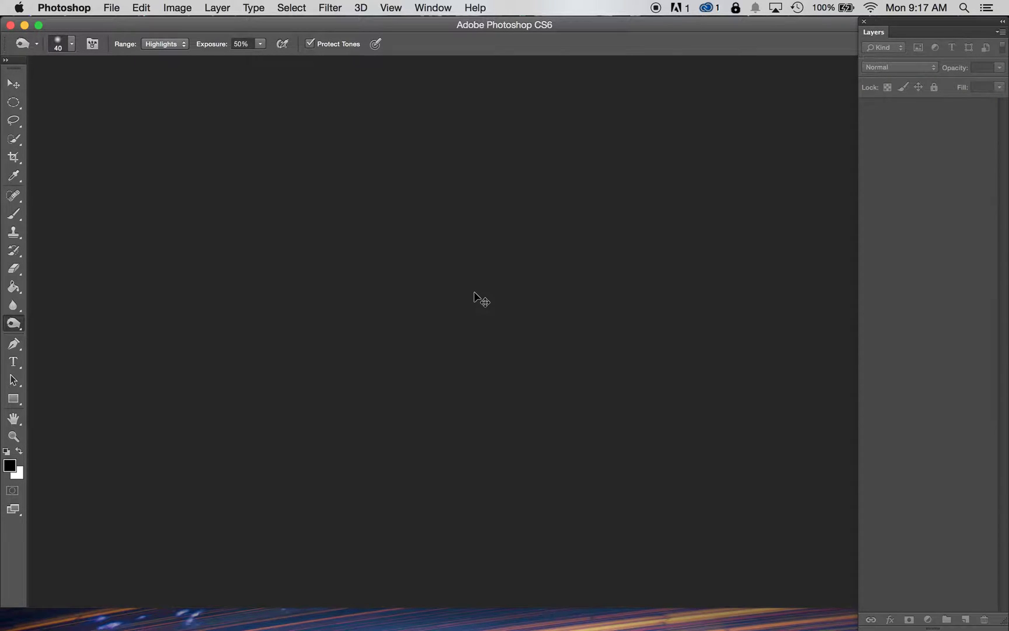
key("super+o")
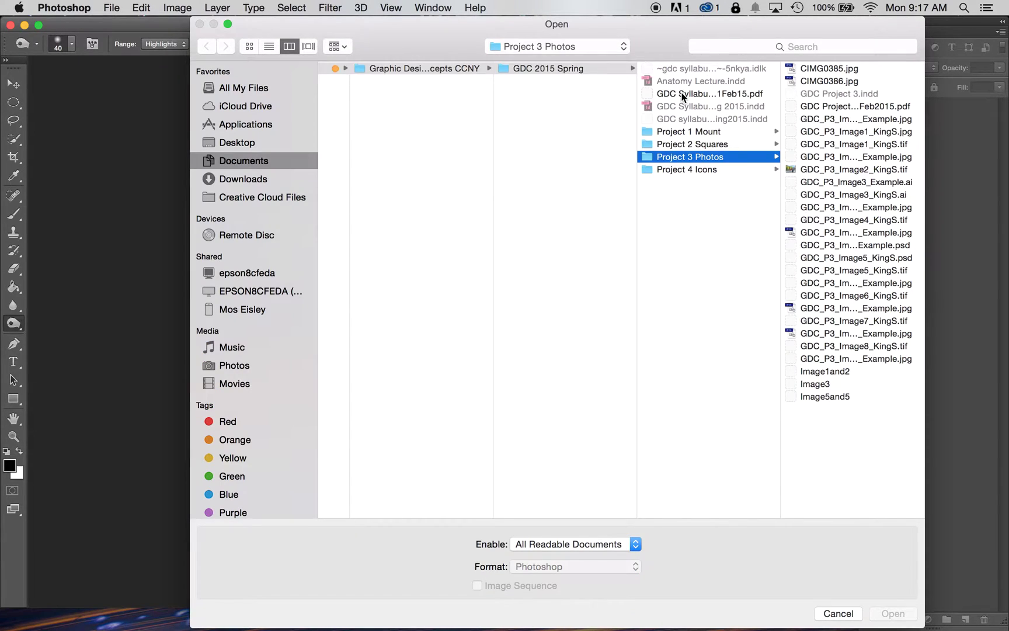
left_click(854, 169)
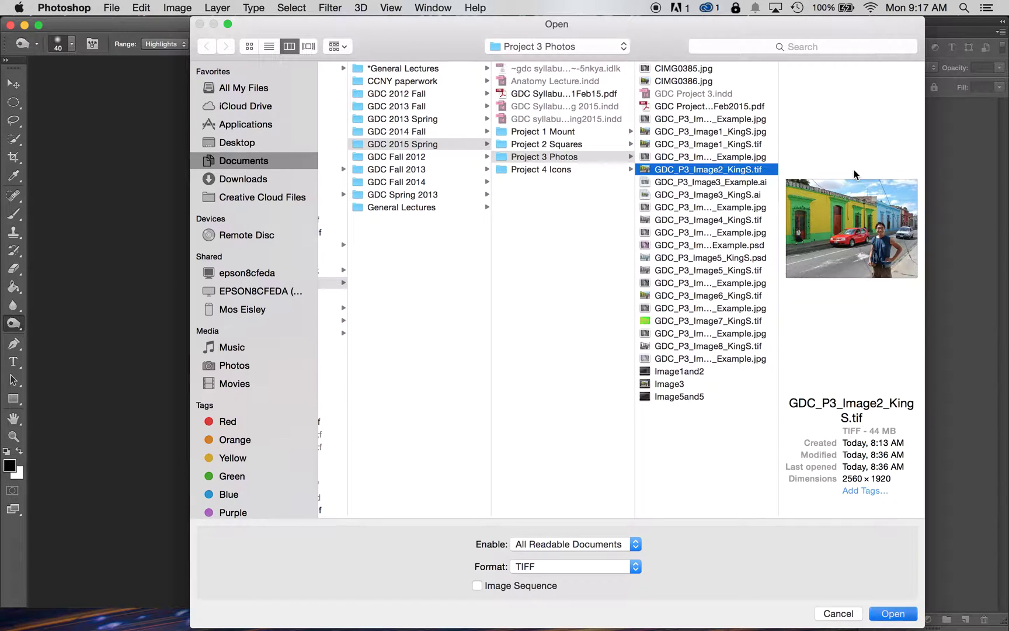
key("Return")
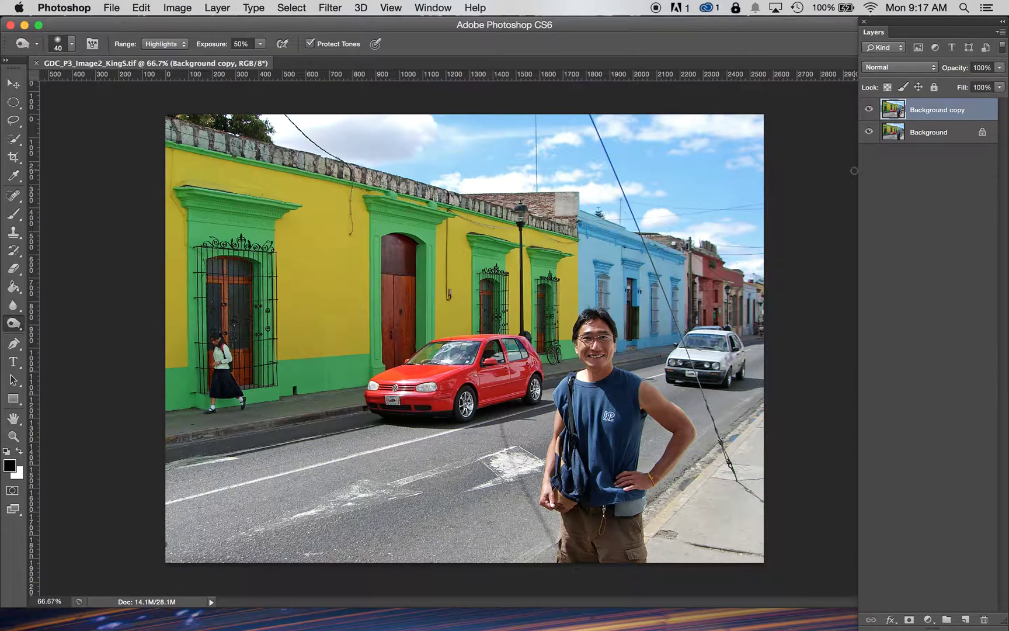
Open the Filter Gallery and preview the Glowing Edges stylize filter on the photo at 33% preview size.
left_click(327, 8)
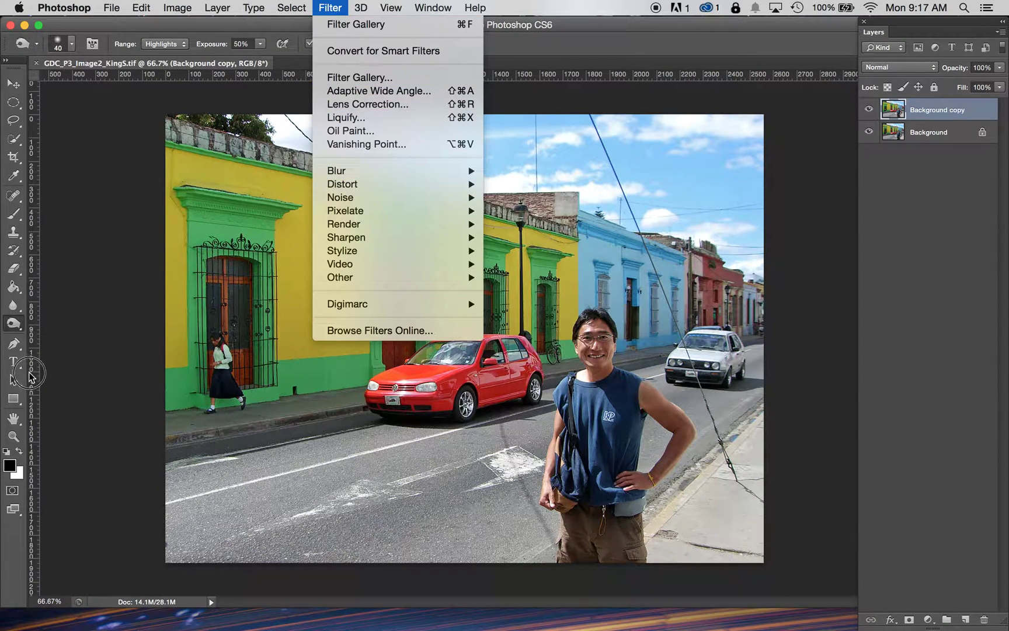
left_click(388, 78)
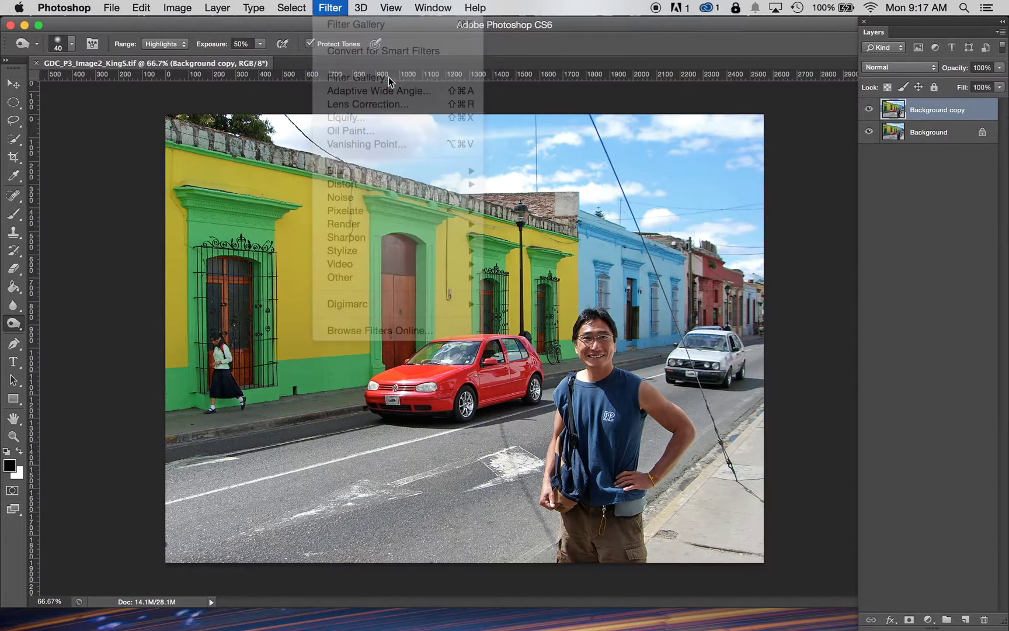
left_click(638, 357)
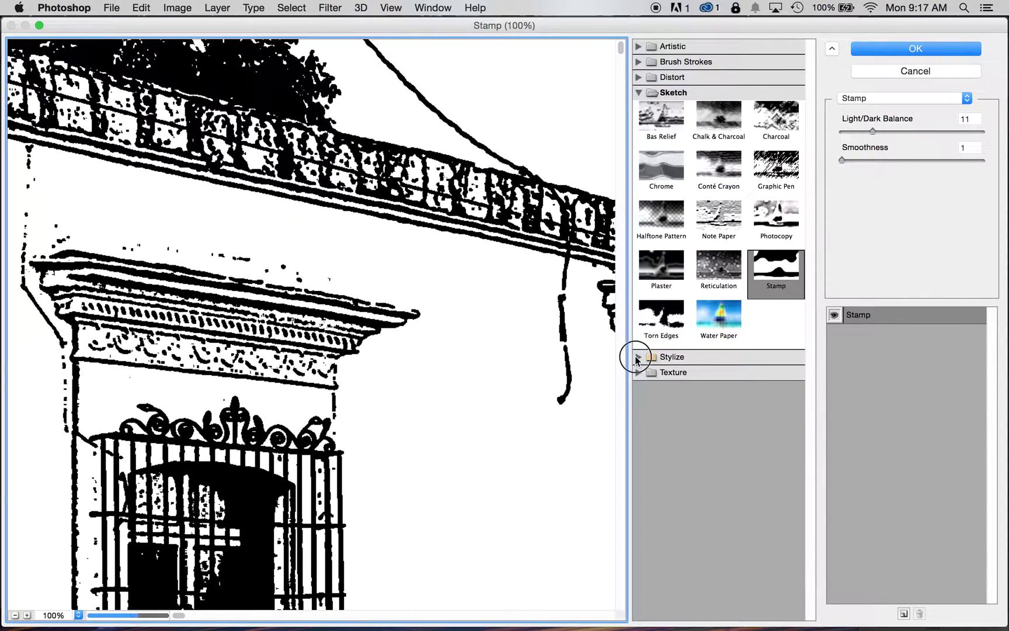
left_click(661, 382)
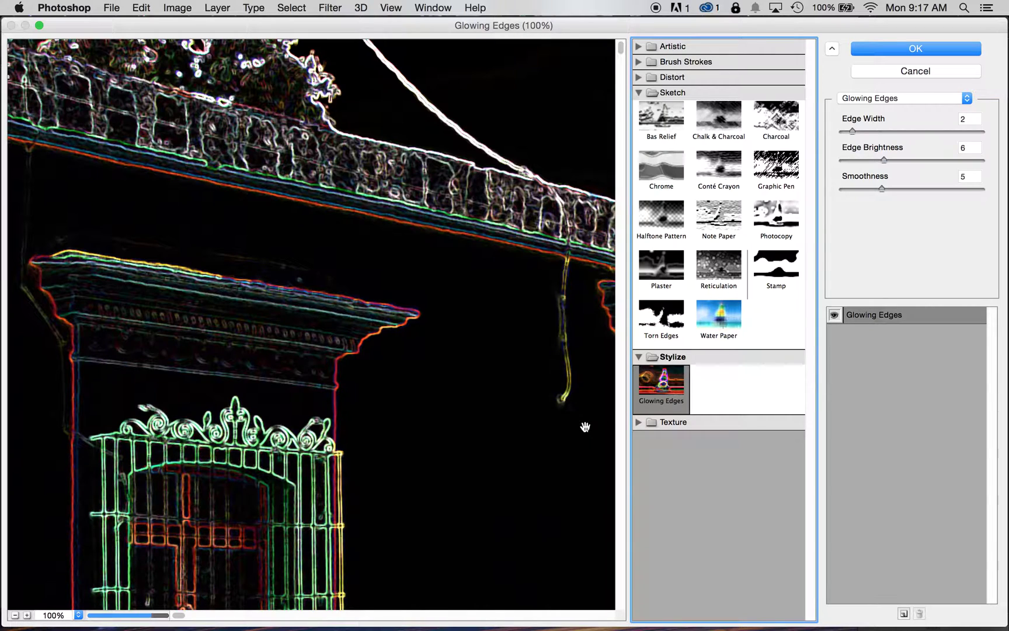
left_click_drag(534, 478, 515, 409)
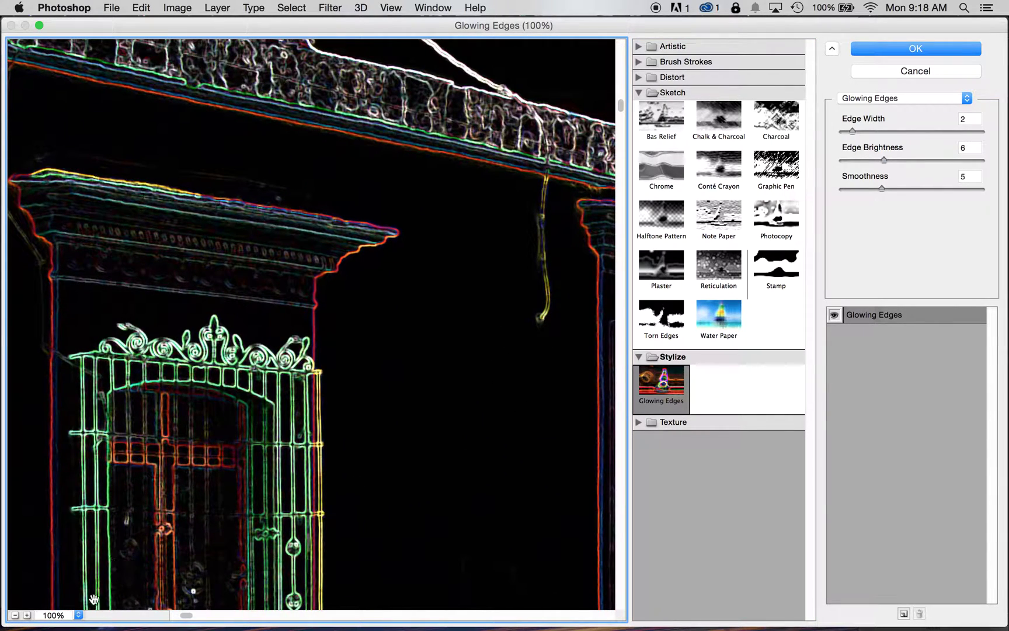
left_click(78, 616)
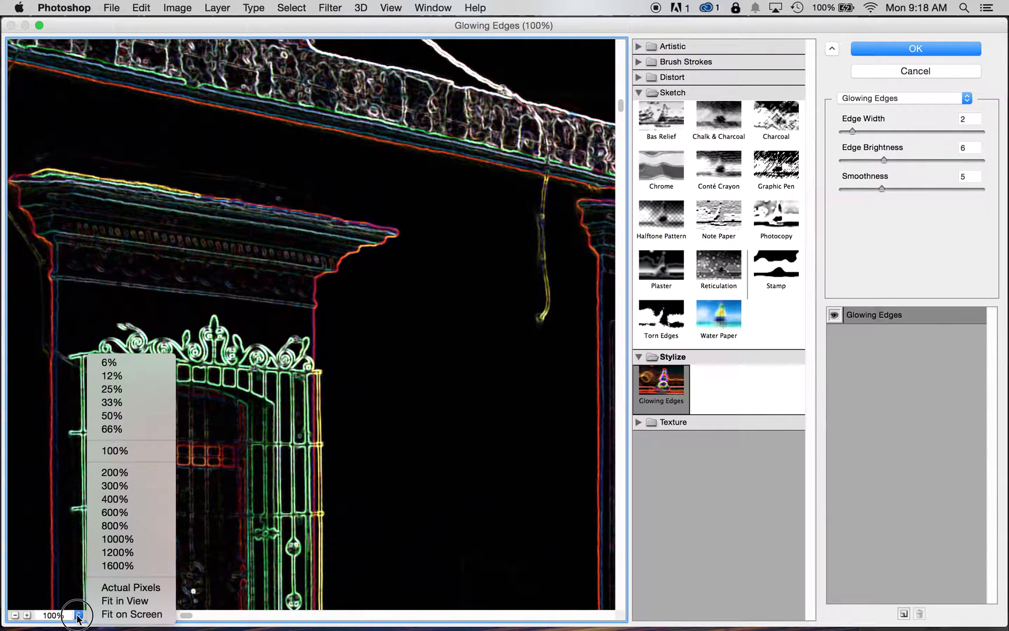
left_click(150, 403)
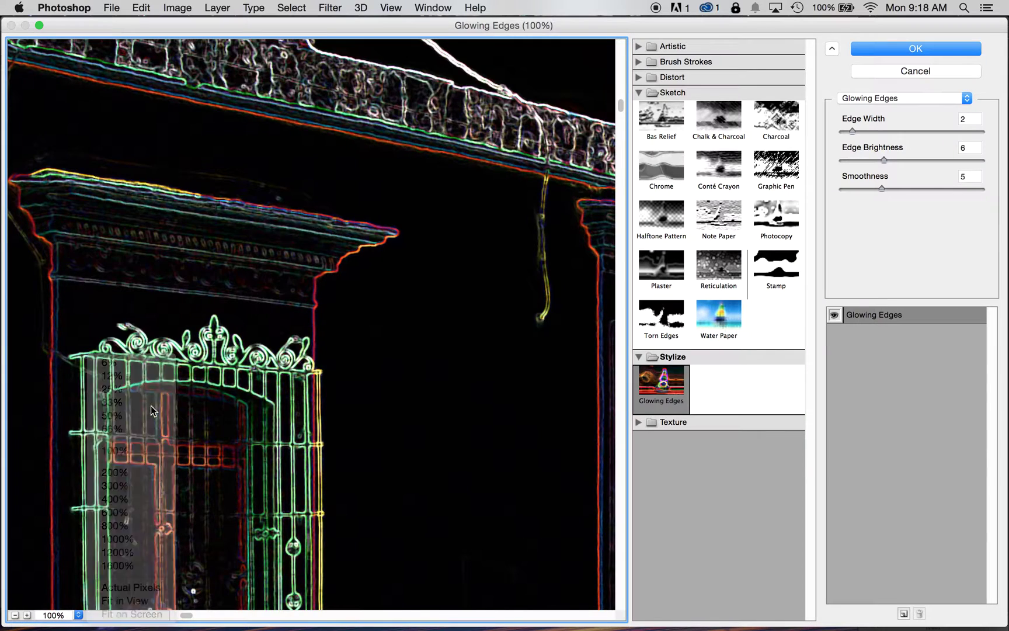
Preview the Water Paper and Torn Edges sketch filters and the Stained Glass, Craquelure, Grain, Mosaic Tiles and Patchwork texture filters on the photo.
left_click(708, 309)
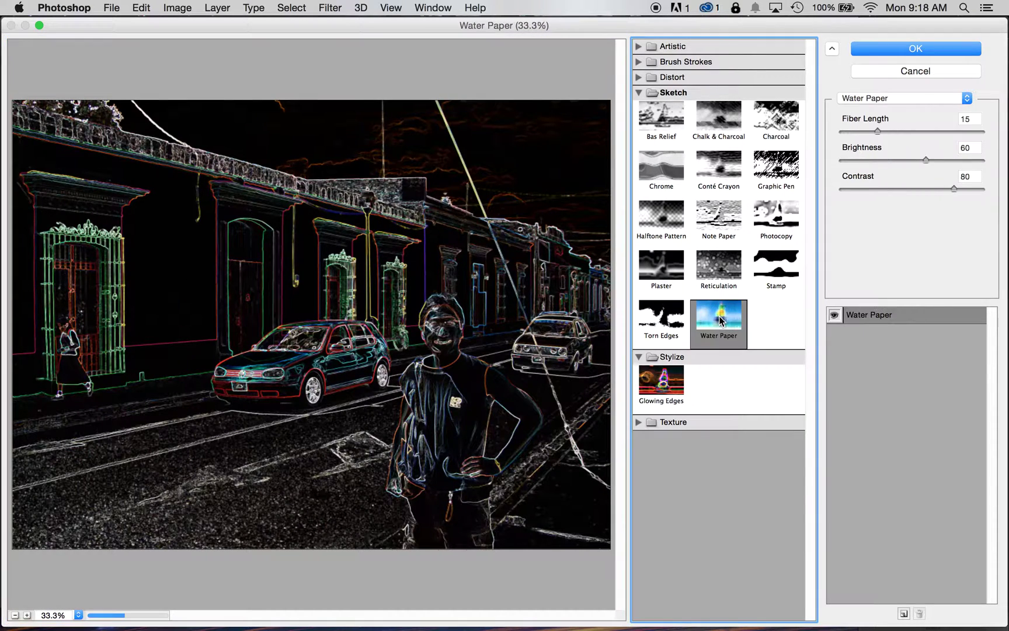
left_click(664, 321)
left_click(639, 422)
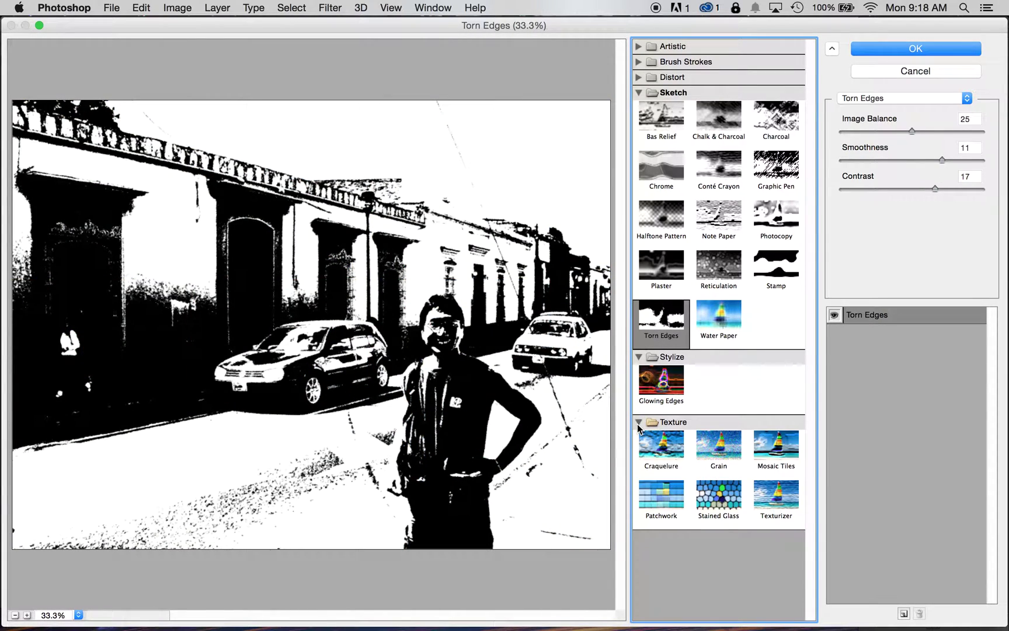
left_click(718, 498)
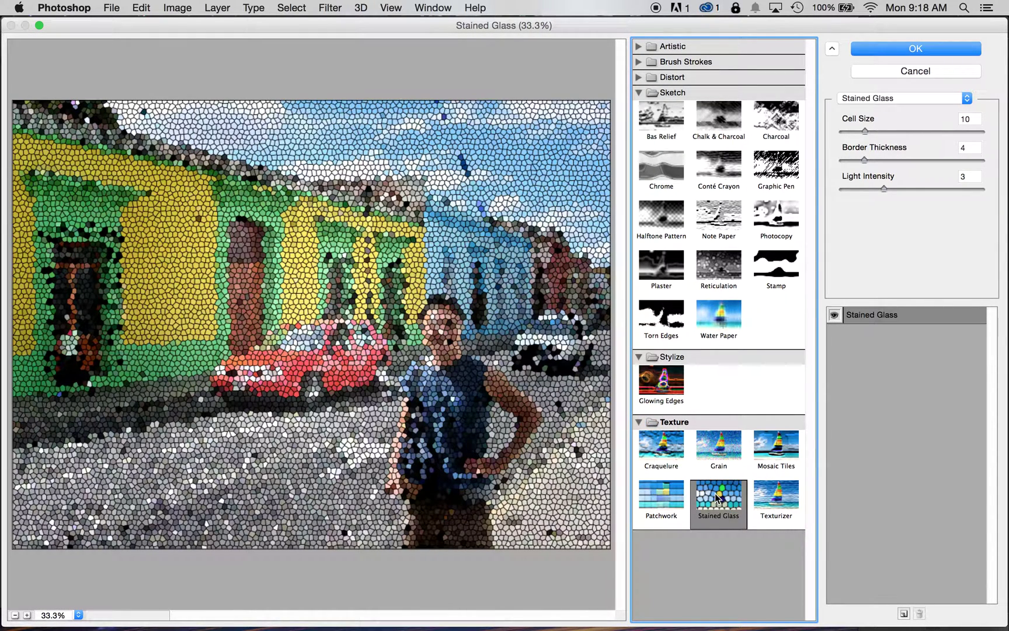
left_click(662, 449)
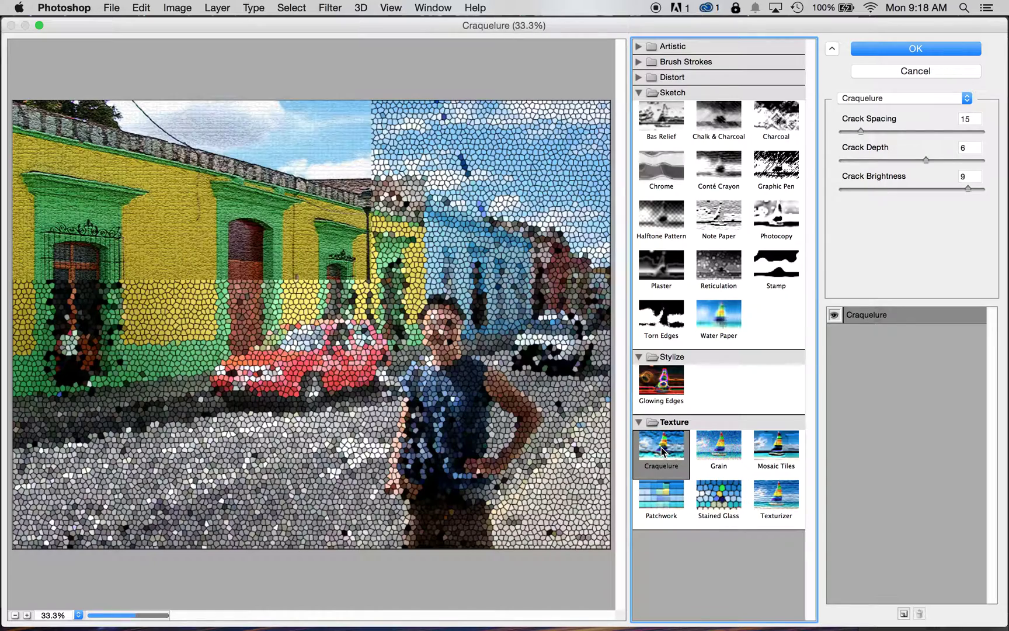
left_click(719, 447)
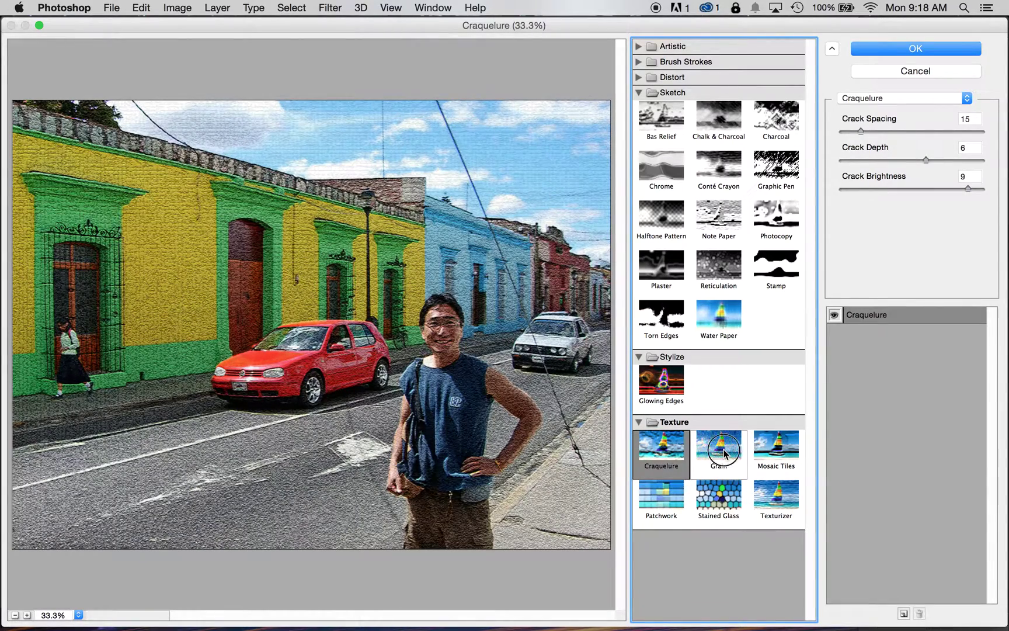
left_click(779, 457)
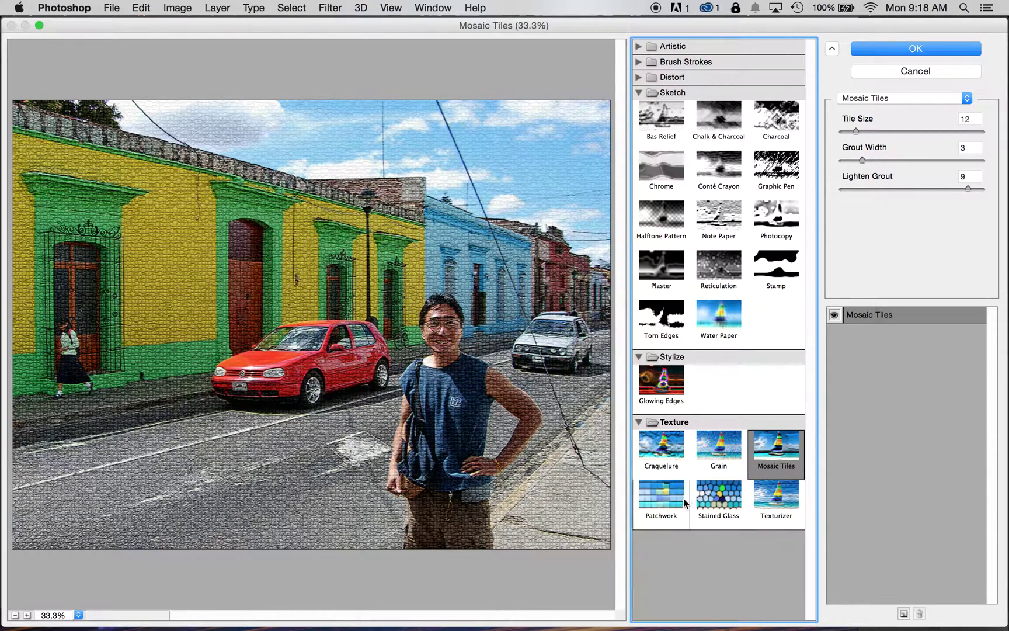
left_click(661, 500)
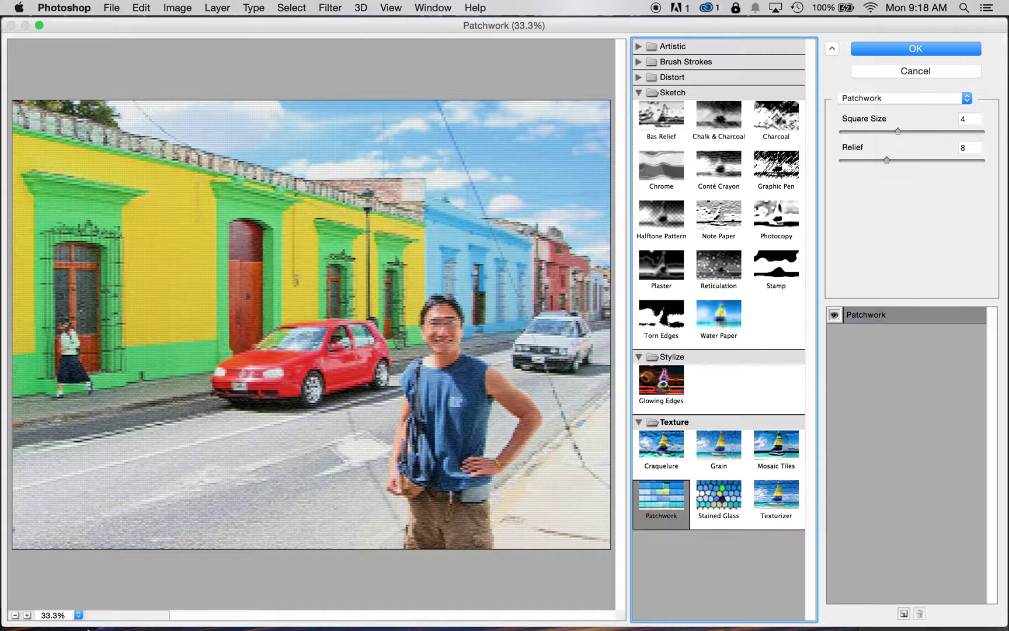
Inspect the detail of the Patchwork texture on different areas of the photo at 100% preview size.
left_click_drag(79, 616, 149, 453)
left_click_drag(446, 257, 277, 256)
left_click(453, 354)
left_click_drag(453, 354, 223, 273)
left_click_drag(359, 390, 435, 347)
Apply the Stained Glass texture filter with cell size 15, light intensity 7 and a border thickness above the minimum.
left_click(732, 509)
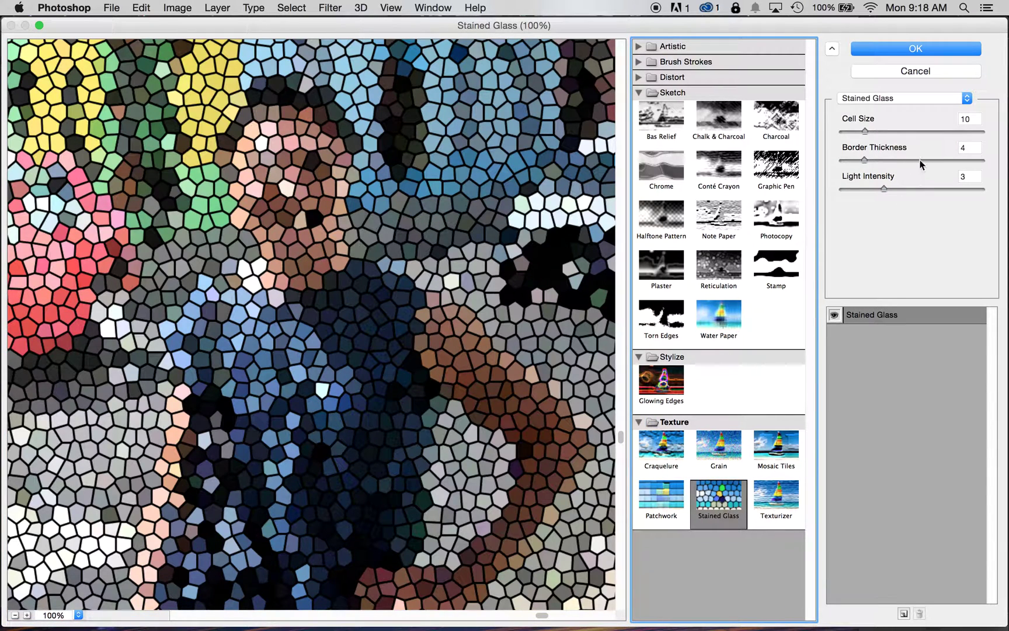
left_click_drag(868, 129, 799, 135)
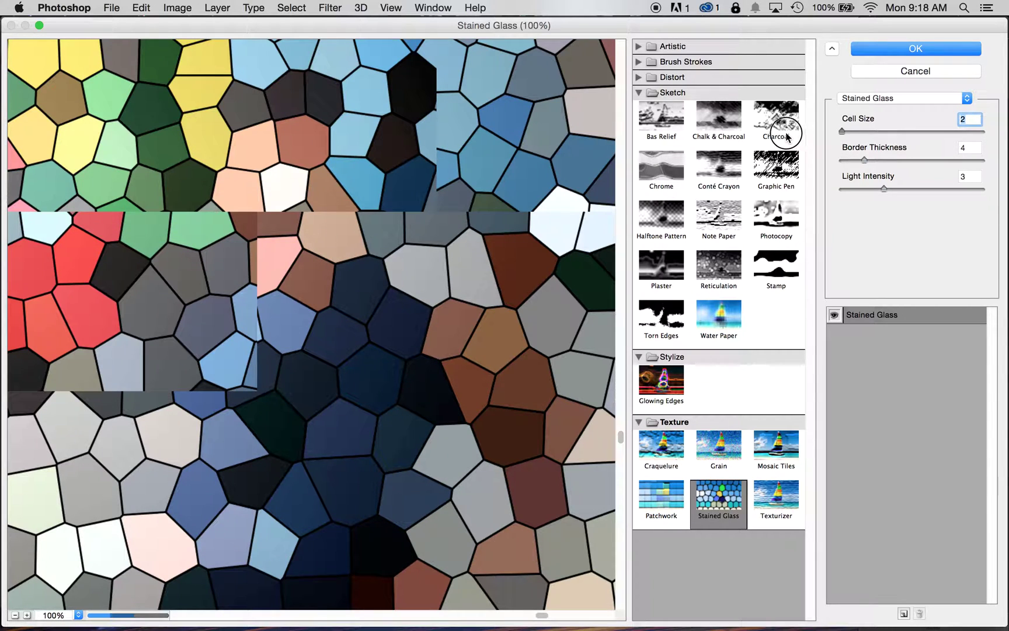
left_click_drag(841, 132, 882, 139)
left_click(865, 160)
left_click_drag(883, 190, 942, 194)
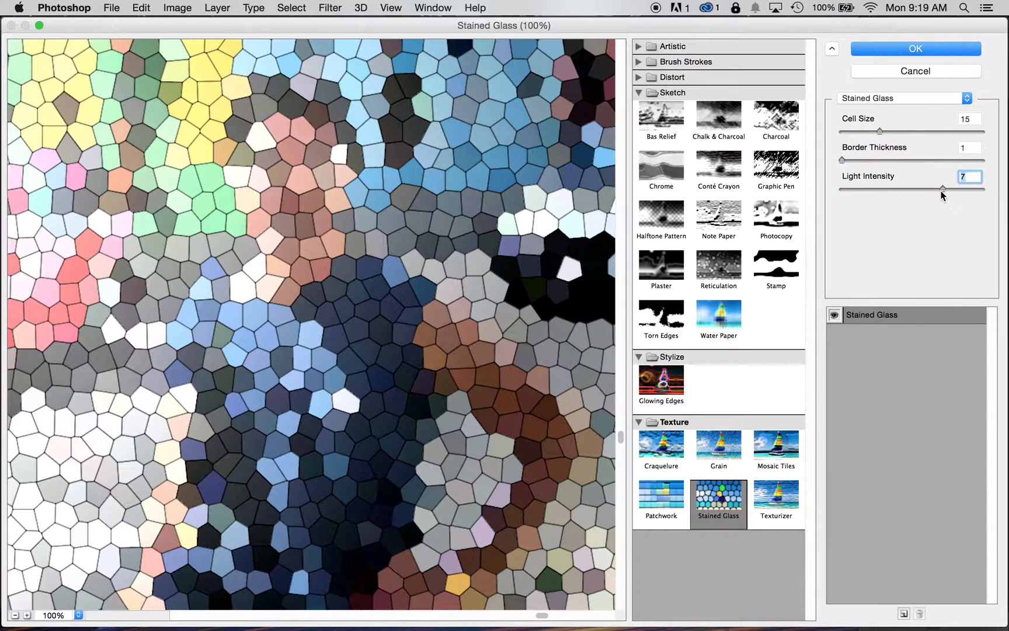
left_click_drag(845, 162, 880, 167)
left_click(905, 52)
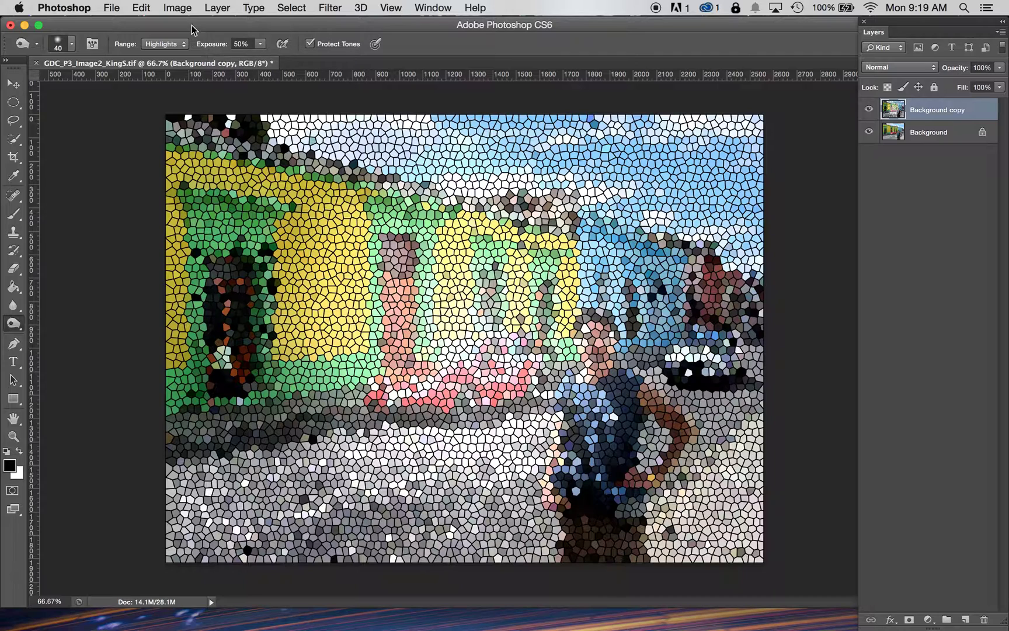
Save the stained-glass photo as a new layered TIFF in Project 3 Photos, changing the image number in the file name to 9.
left_click(112, 9)
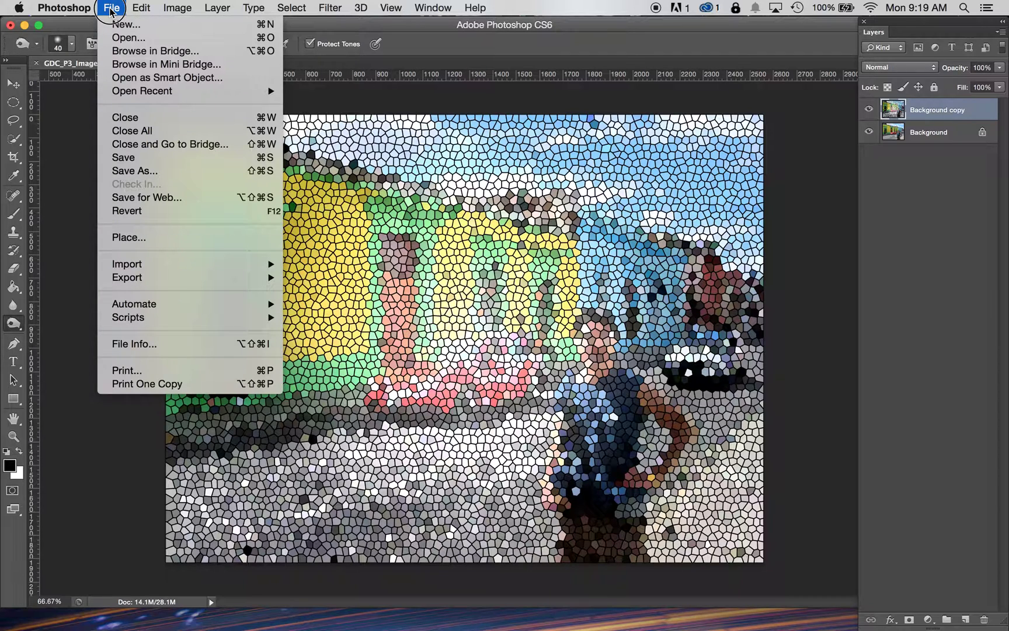
left_click(159, 171)
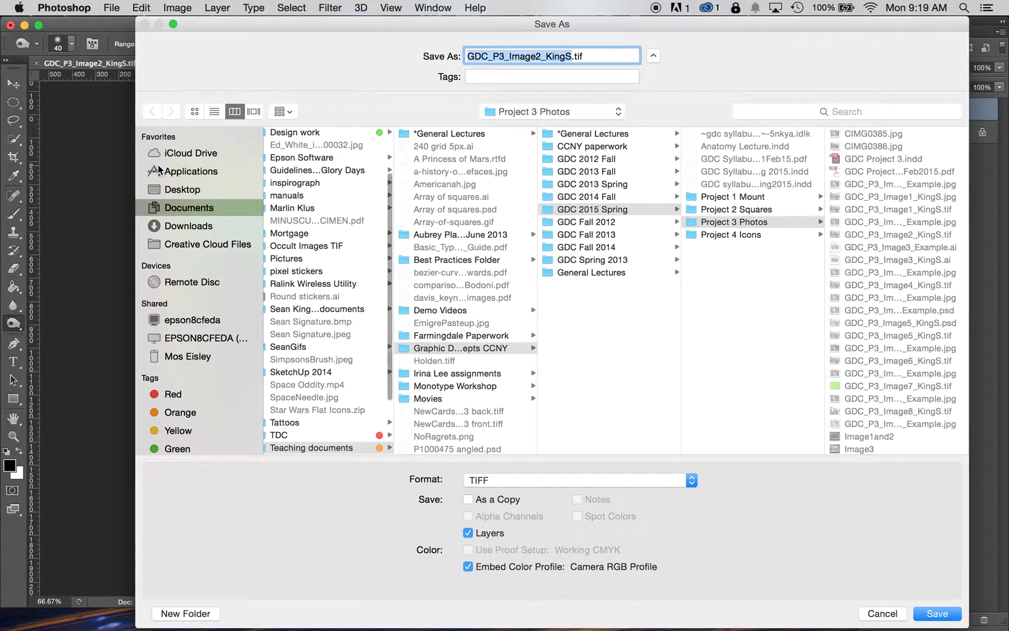
left_click(538, 59)
key("BackSpace")
type("9")
key("Return")
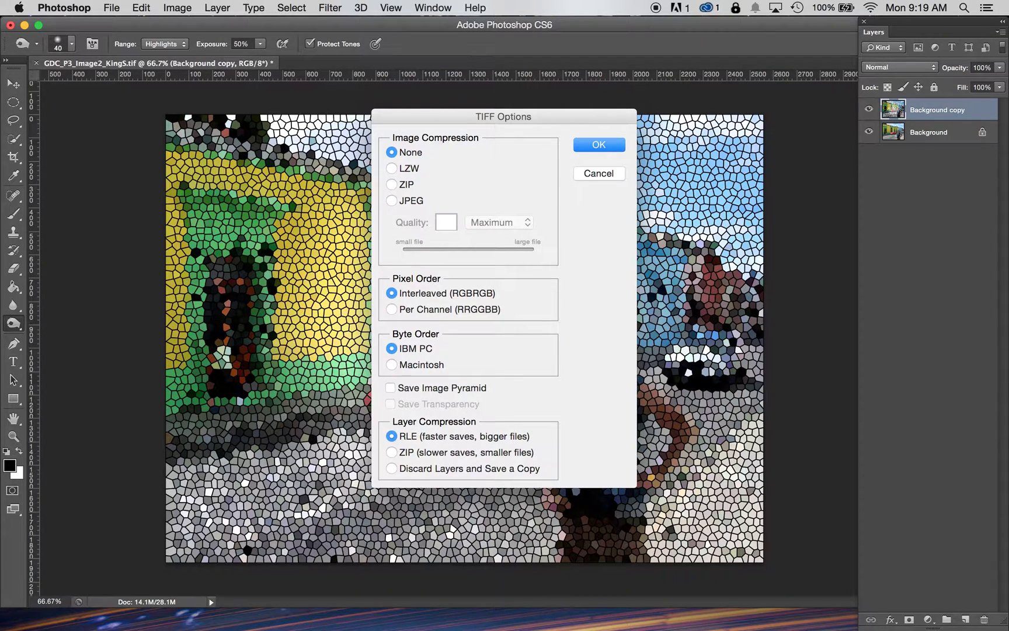
key("Return")
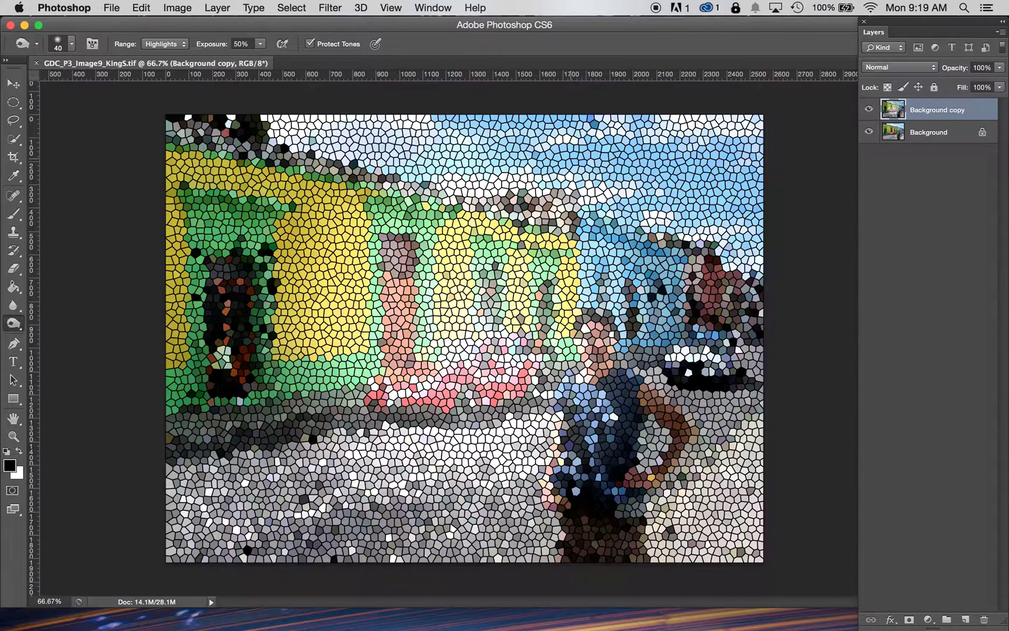